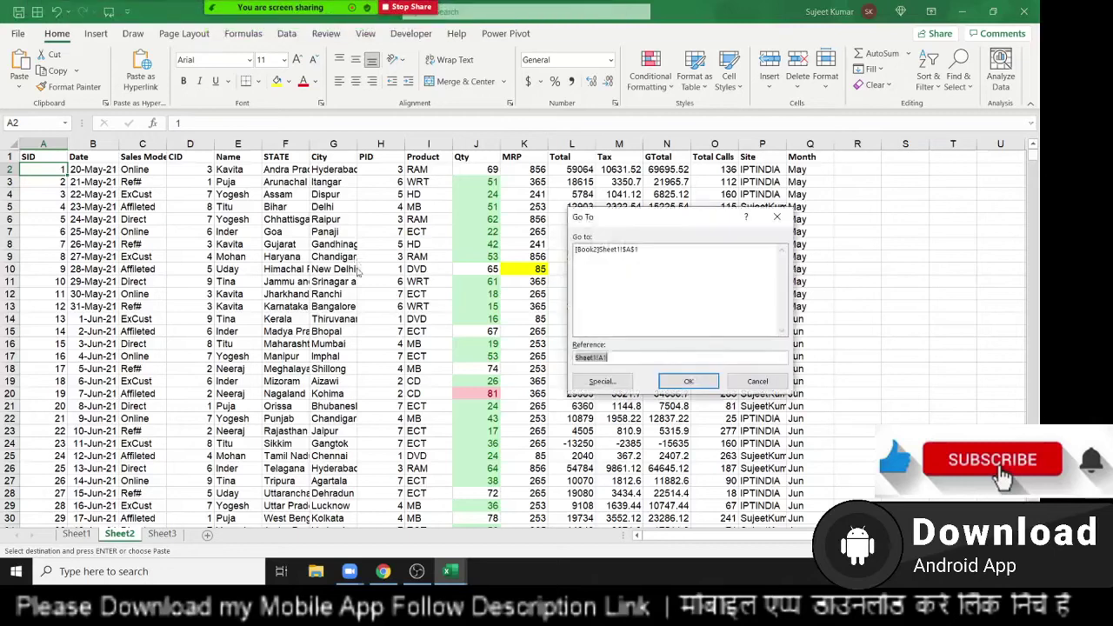
Insert an empty PivotTable1 from the Sheet2 sales range on a new worksheet, Sheet4
key("Escape")
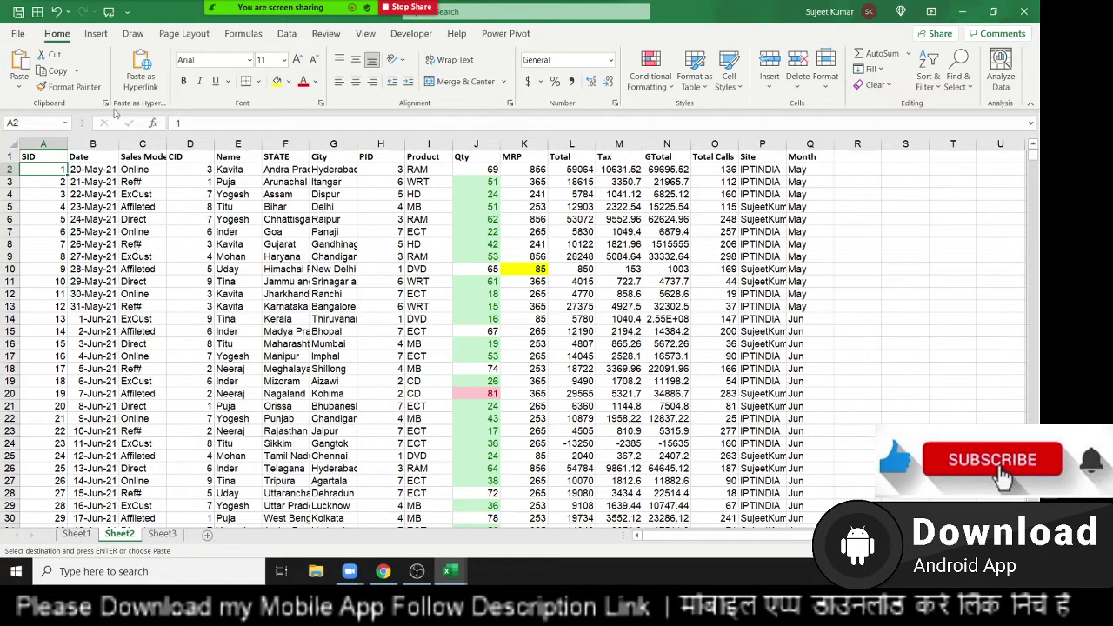
left_click(96, 34)
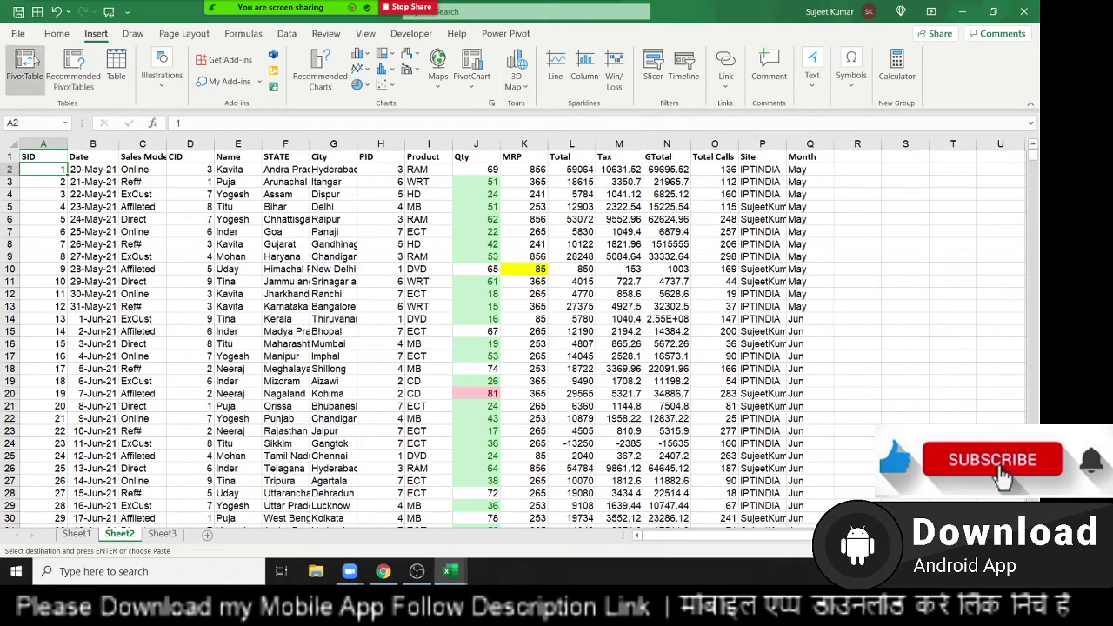
left_click(24, 65)
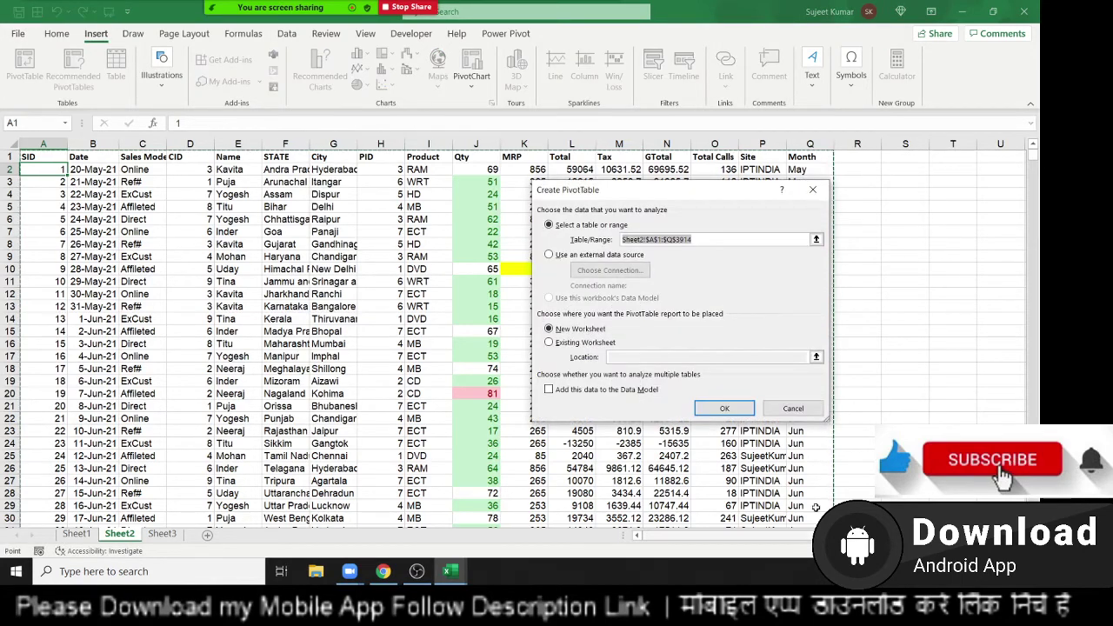
left_click(731, 409)
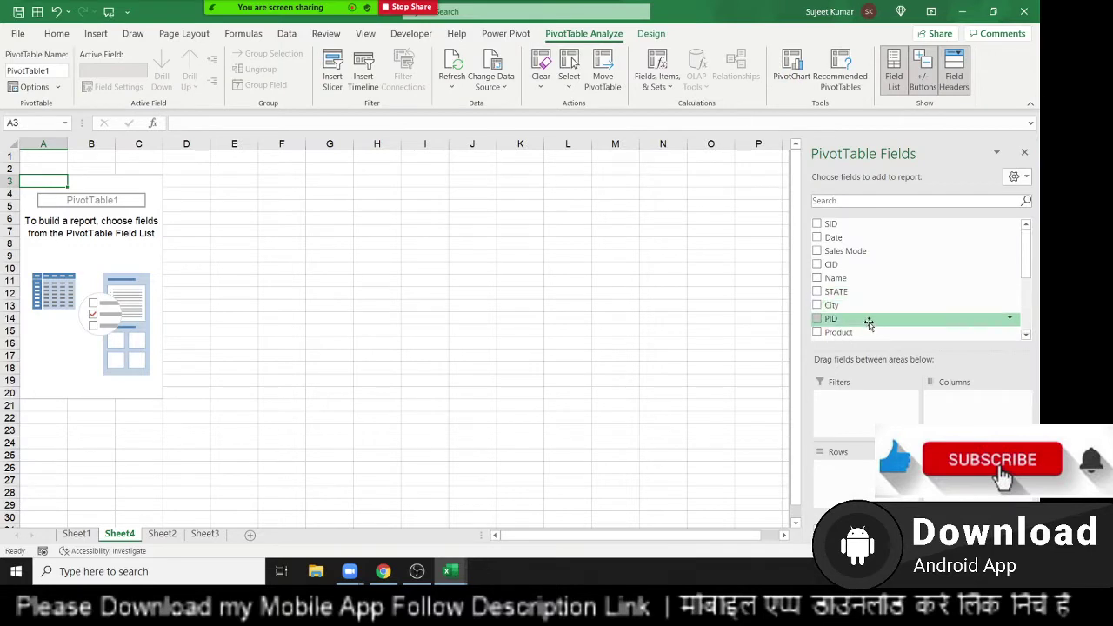
Put Name in the pivot's rows and Site in its columns, and sum Qty as values
scroll(865, 318, "down", 2)
scroll(864, 310, "down", 2)
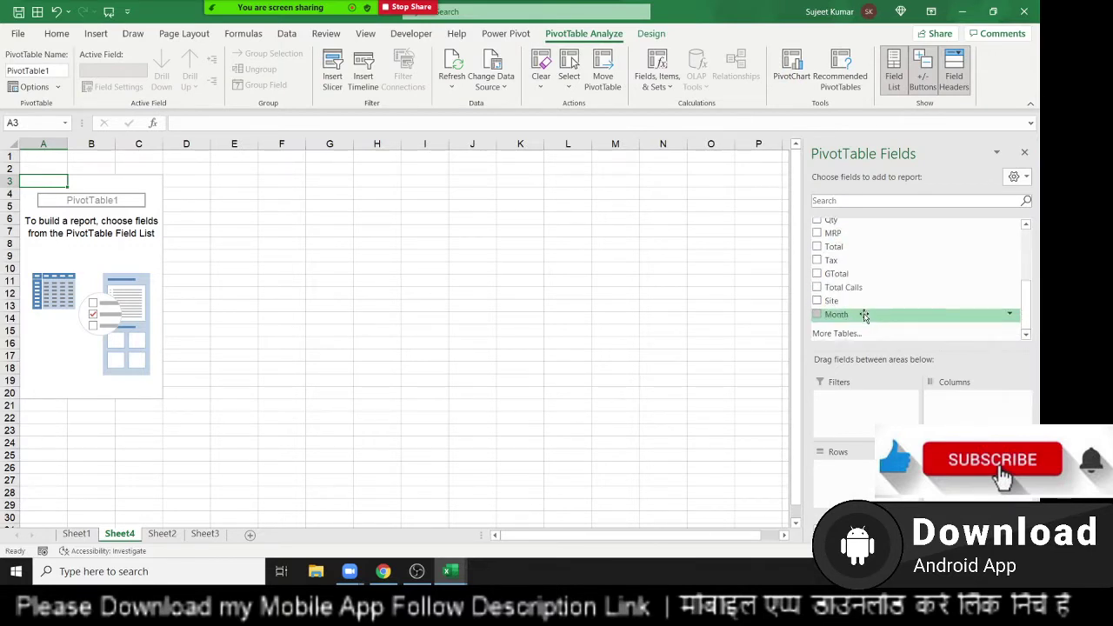
scroll(863, 305, "up", 3)
left_click_drag(859, 250, 870, 484)
scroll(856, 317, "down", 2)
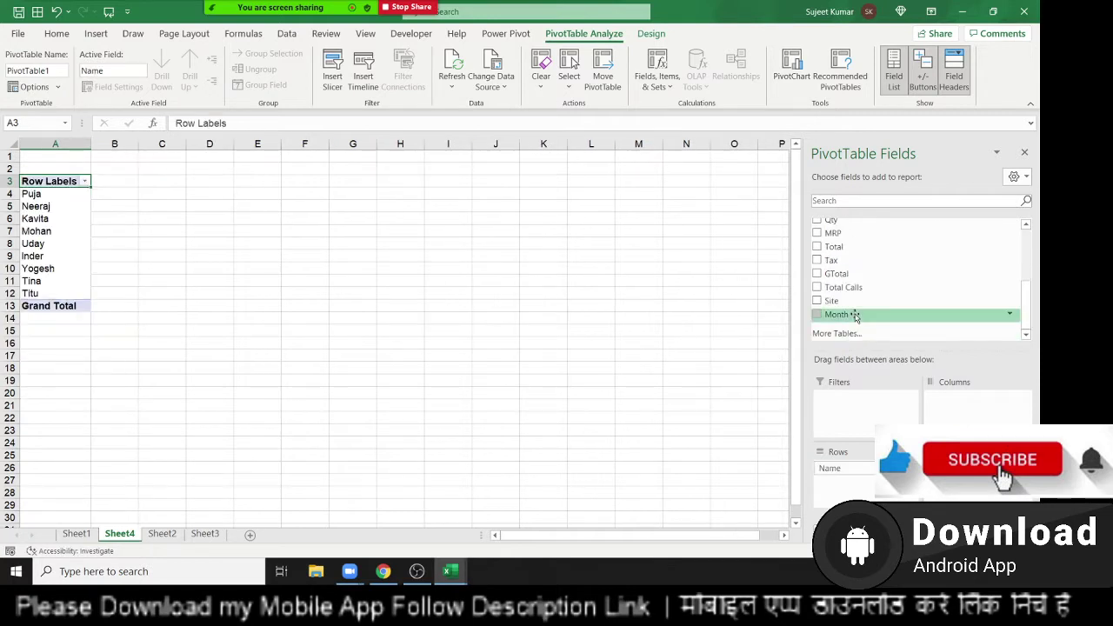
left_click_drag(852, 300, 961, 398)
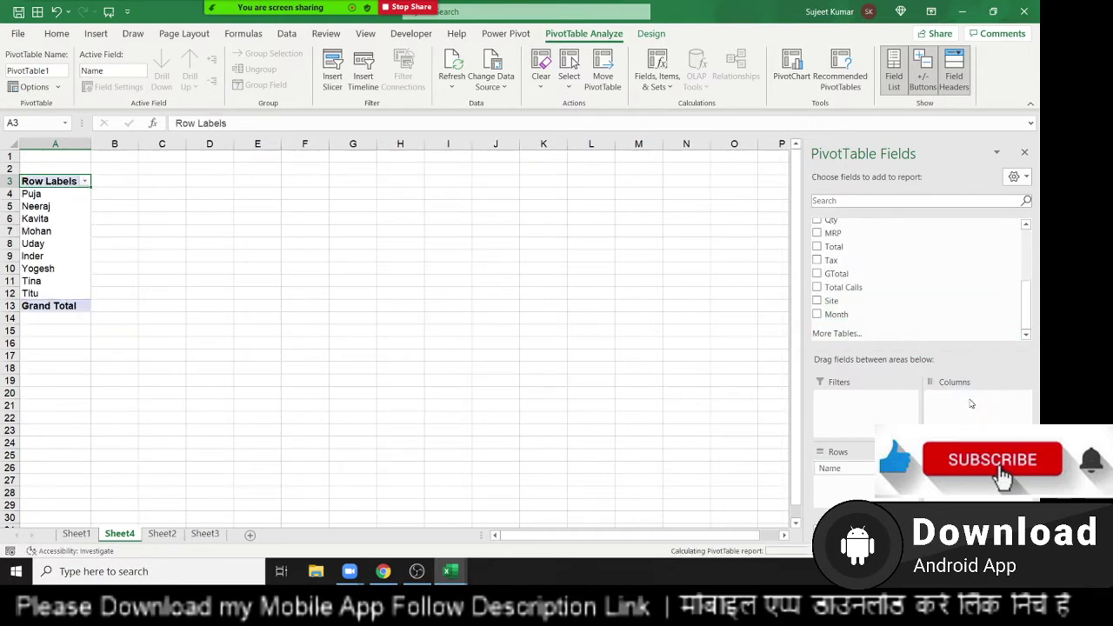
scroll(861, 293, "up", 2)
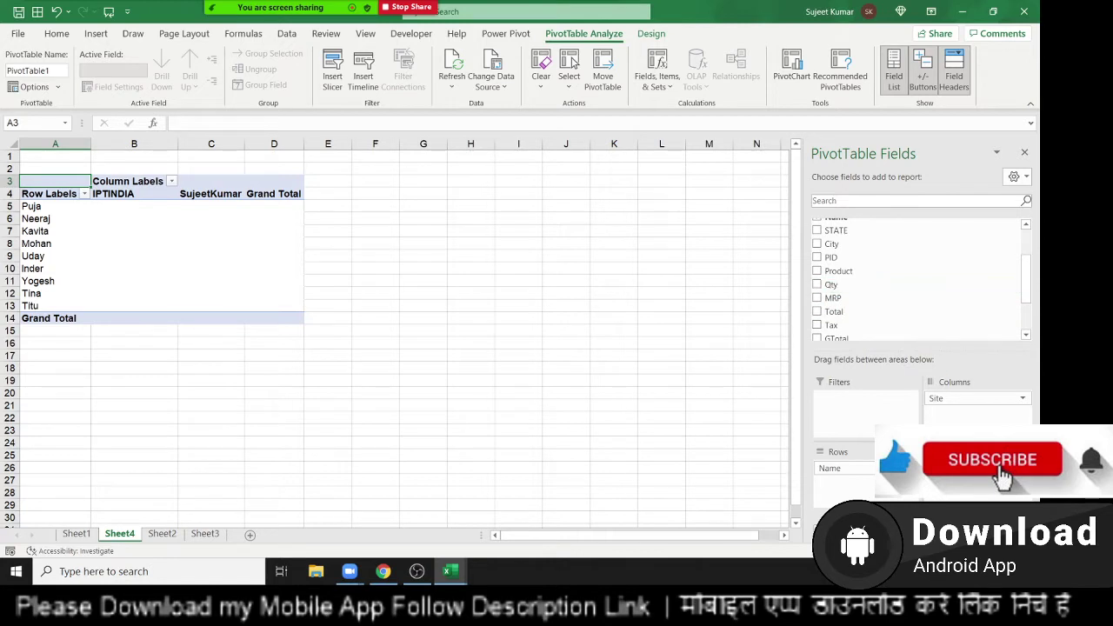
left_click(817, 285)
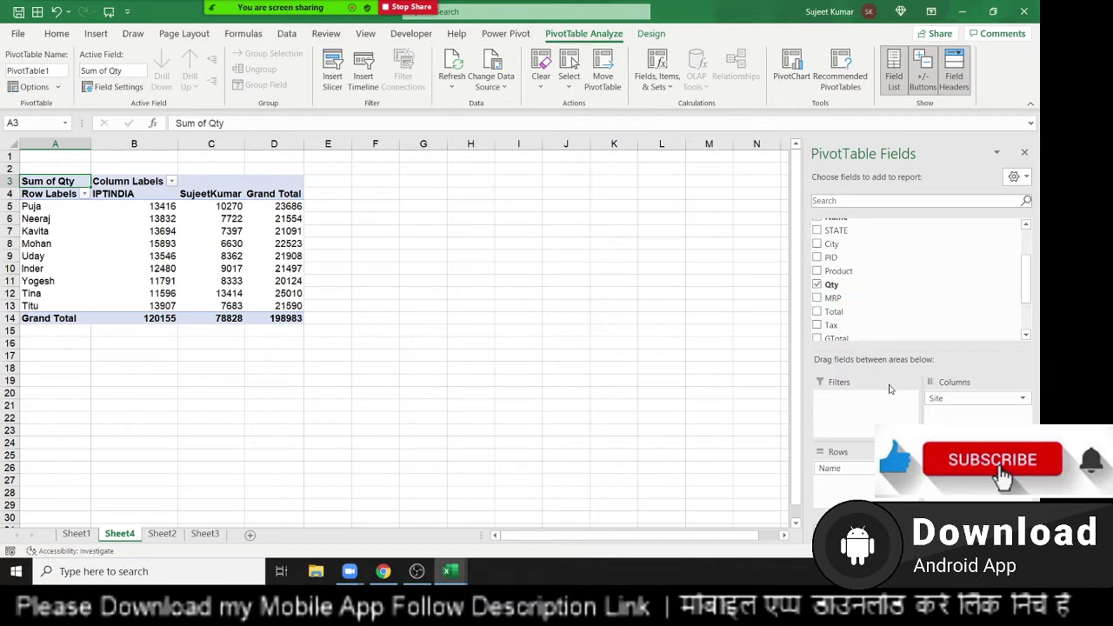
Add Sales Mode, Product and Month as report filters
scroll(849, 340, "up", 2)
scroll(850, 340, "up", 2)
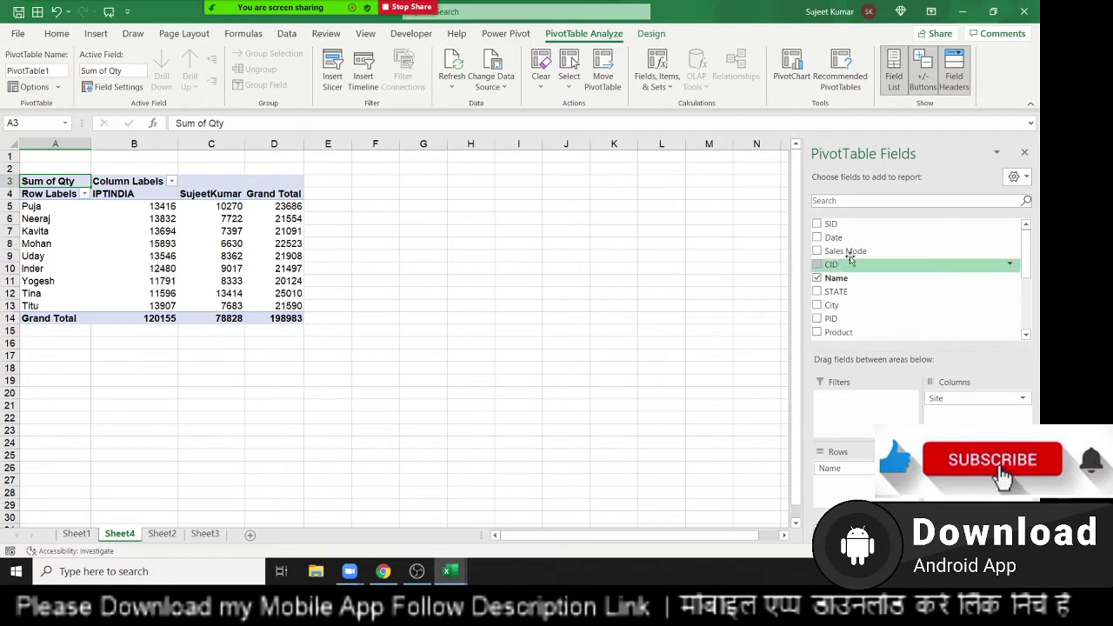
left_click_drag(850, 257, 861, 407)
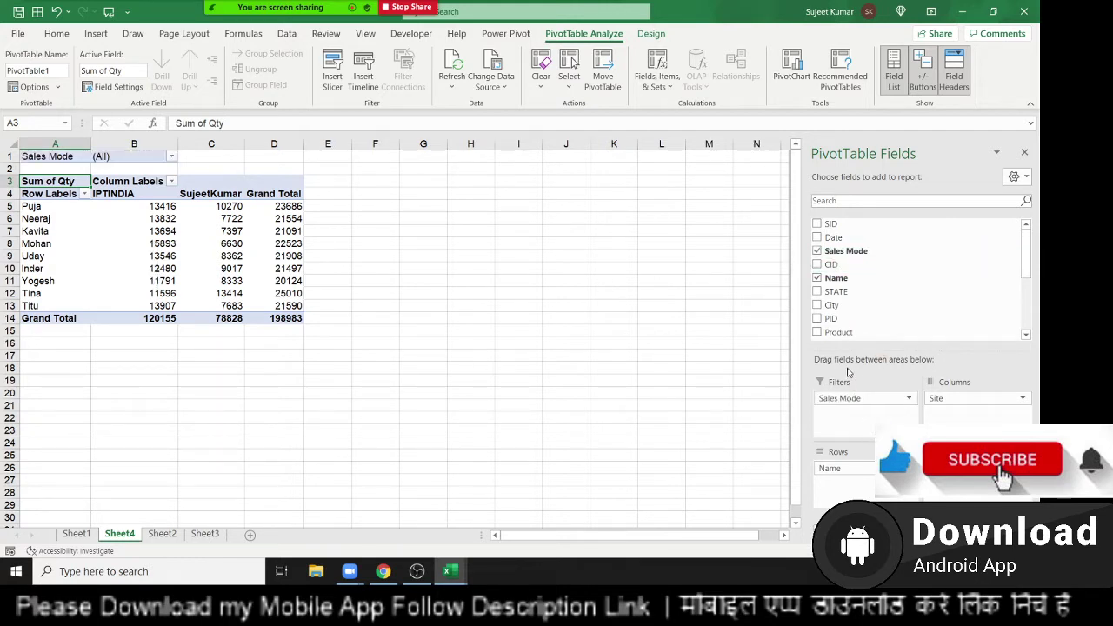
left_click_drag(839, 332, 861, 414)
scroll(856, 322, "down", 3)
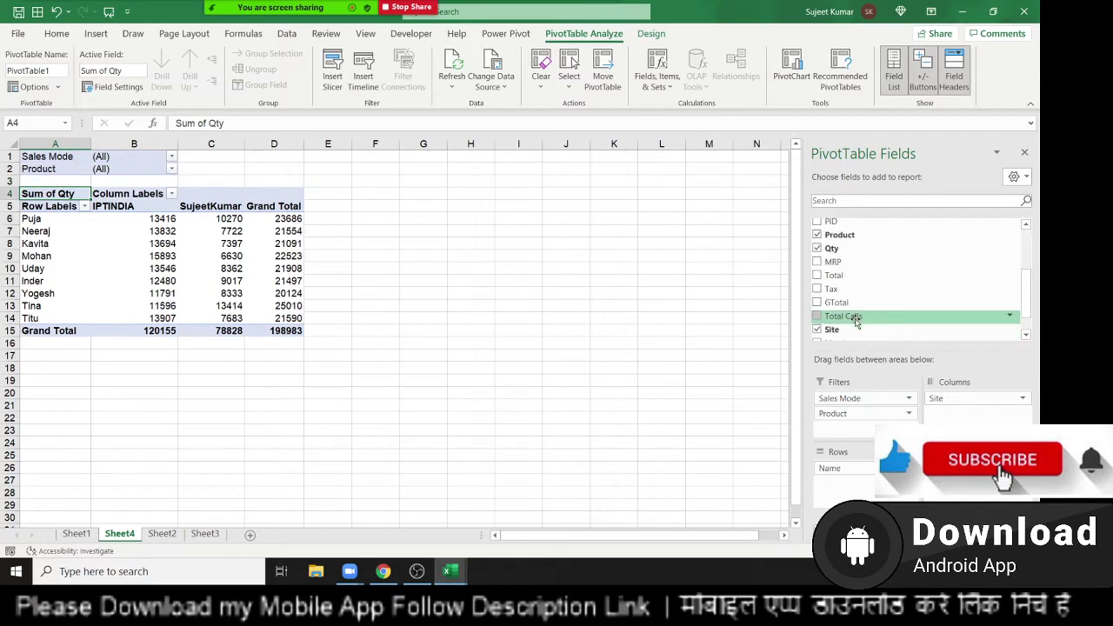
scroll(856, 322, "down", 1)
mouse_move(840, 313)
left_mouse_down()
mouse_move(869, 414)
mouse_move(861, 429)
left_mouse_up()
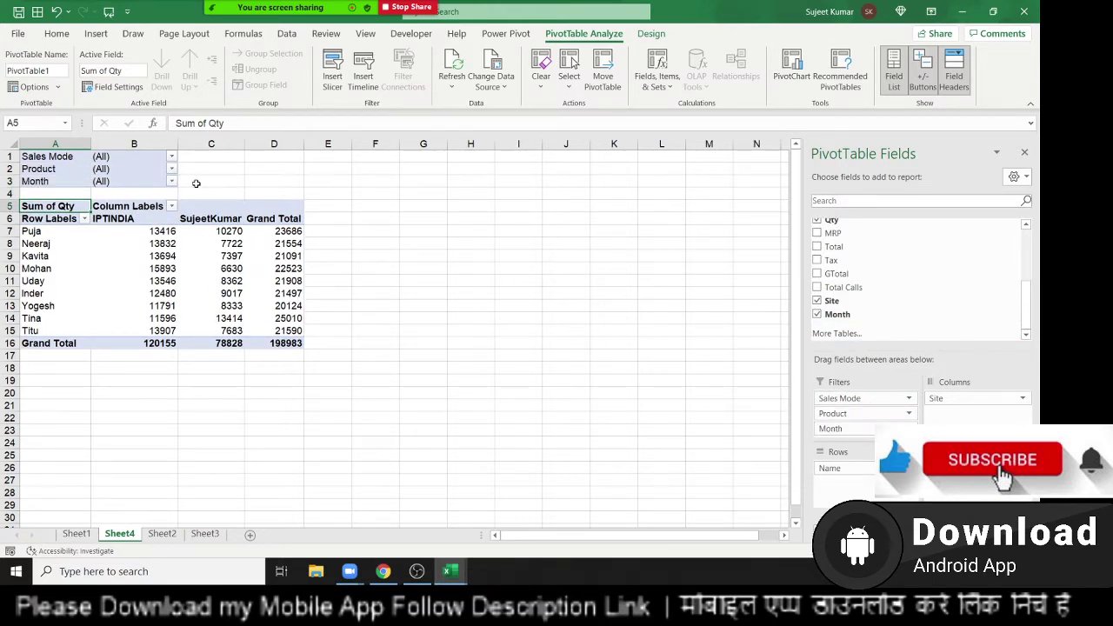
Filter the pivot to Sales Mode Affileted and Product DVD
left_click(173, 157)
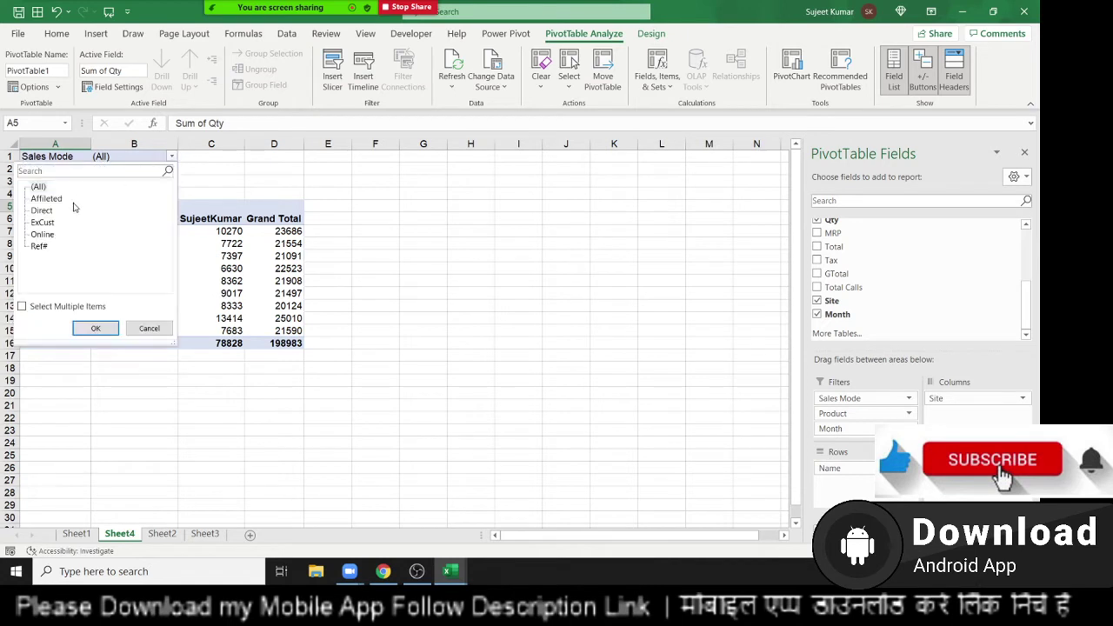
left_click(54, 200)
left_click(96, 328)
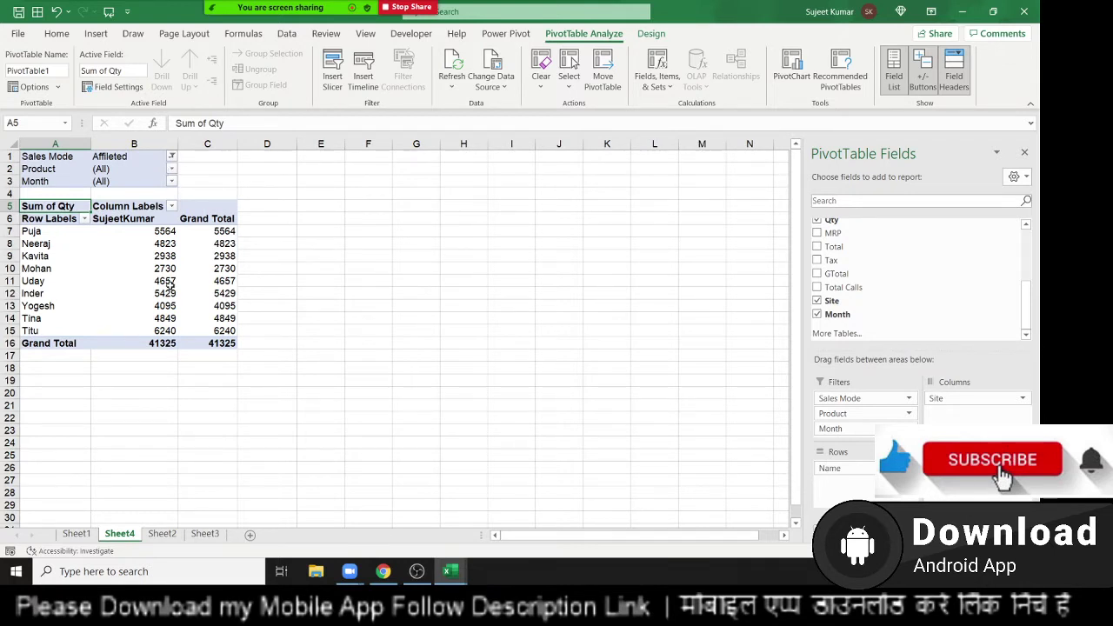
left_click(172, 169)
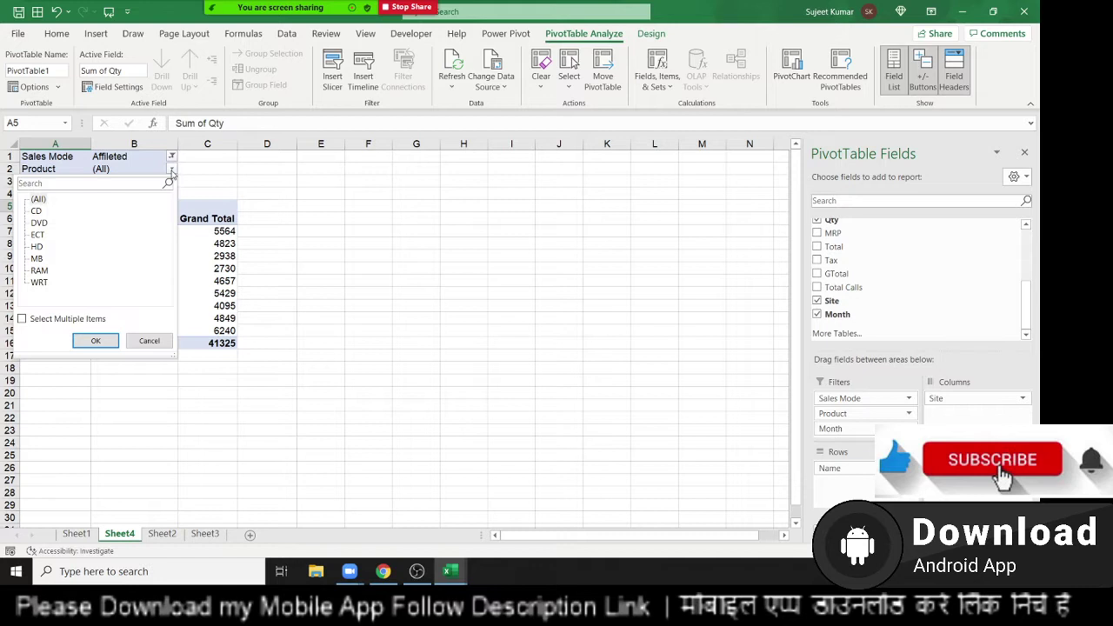
left_click(39, 224)
left_click(77, 340)
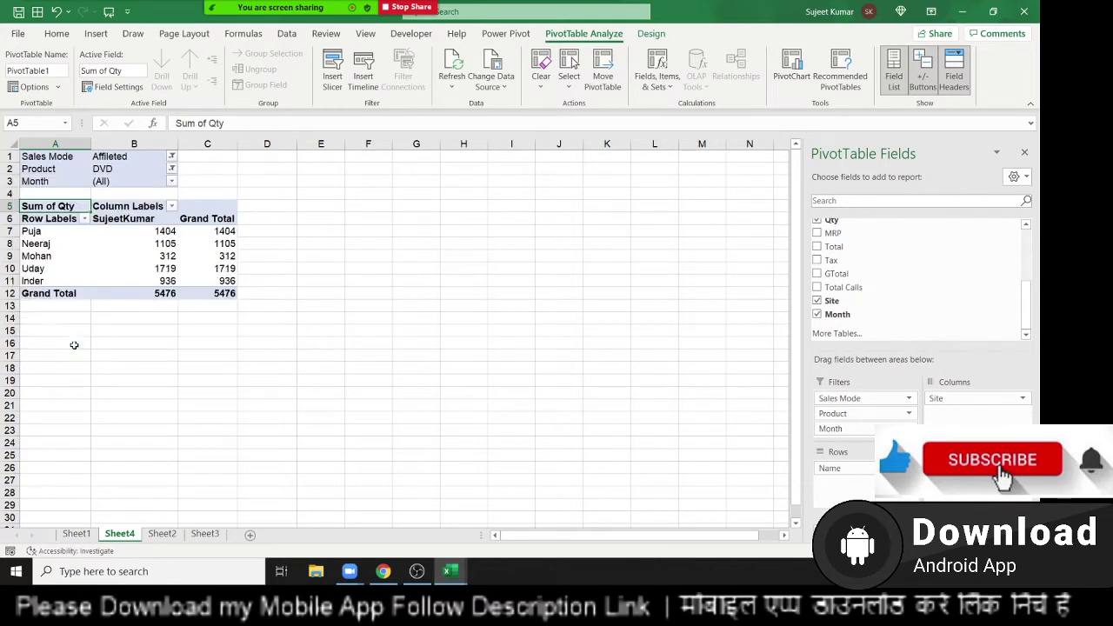
Set the Month filter to Aug, then to Dec, for a grand total of 507
left_click(171, 181)
left_click(38, 307)
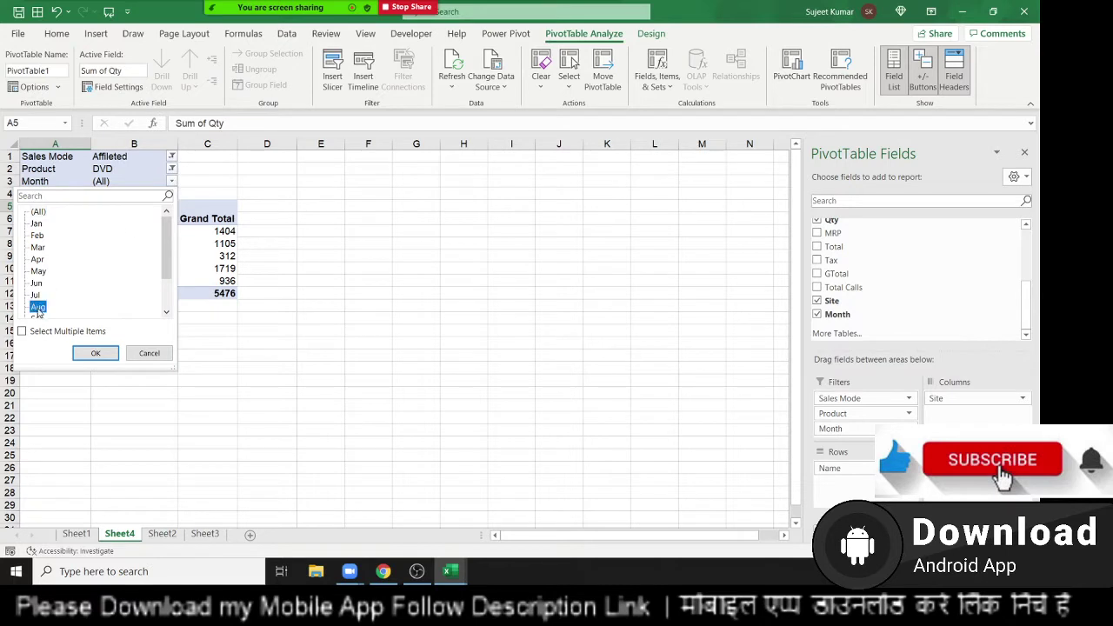
left_click(91, 352)
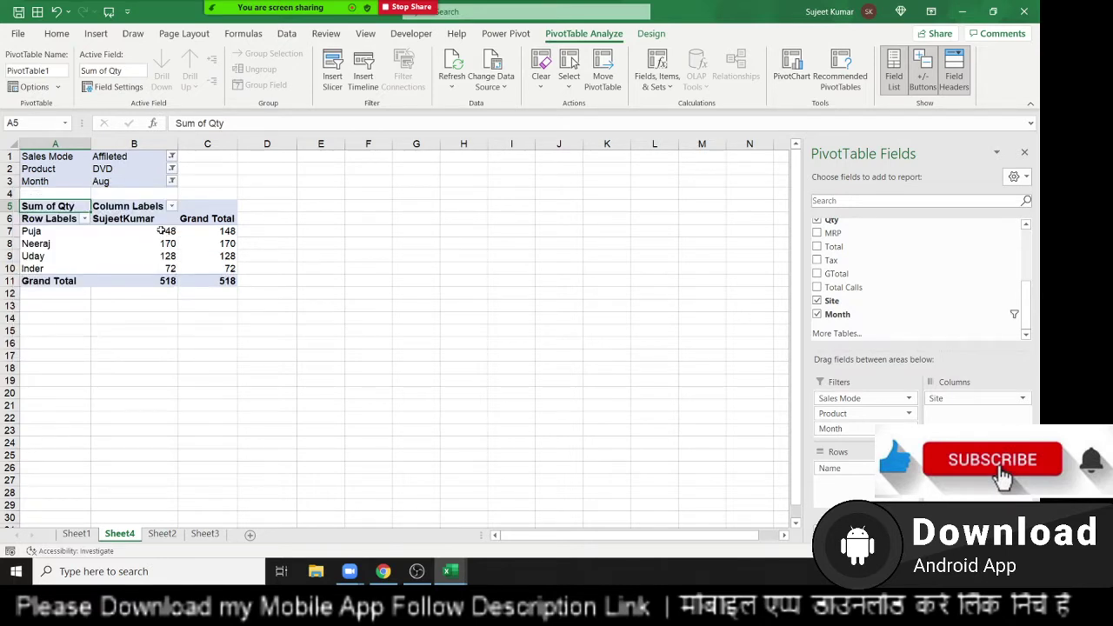
left_click(172, 181)
scroll(103, 265, "down", 1)
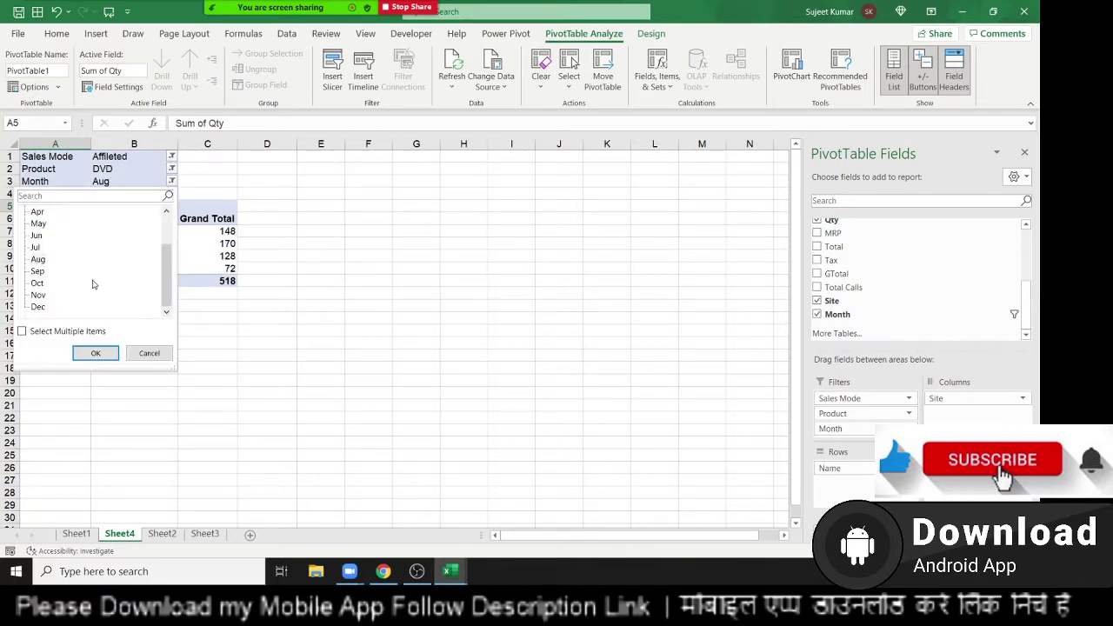
left_click(38, 307)
left_click(92, 352)
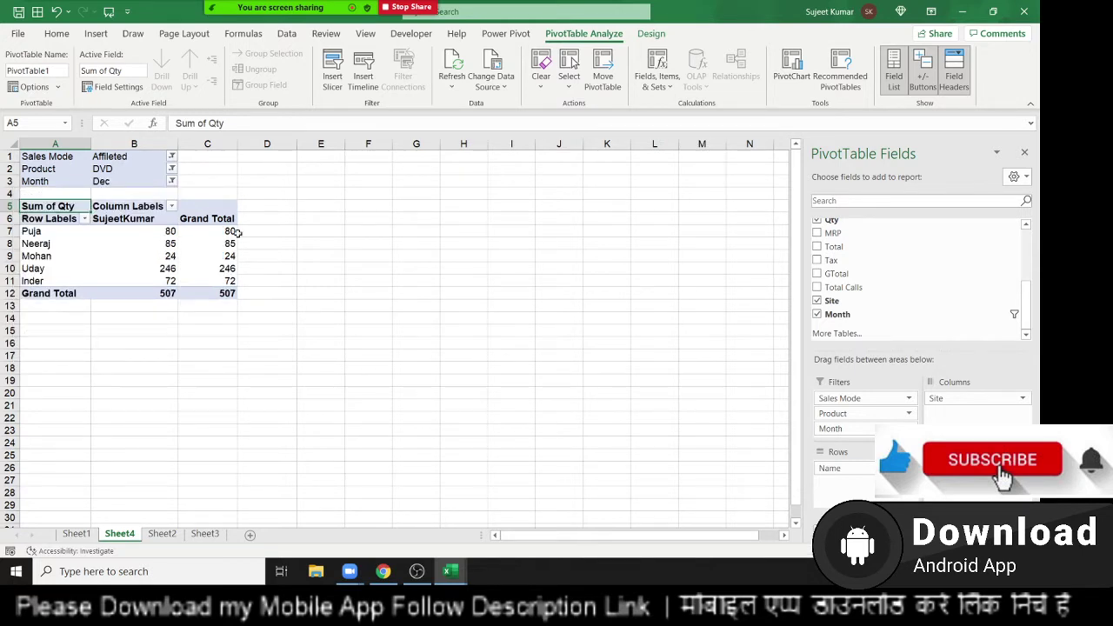
left_click(171, 169)
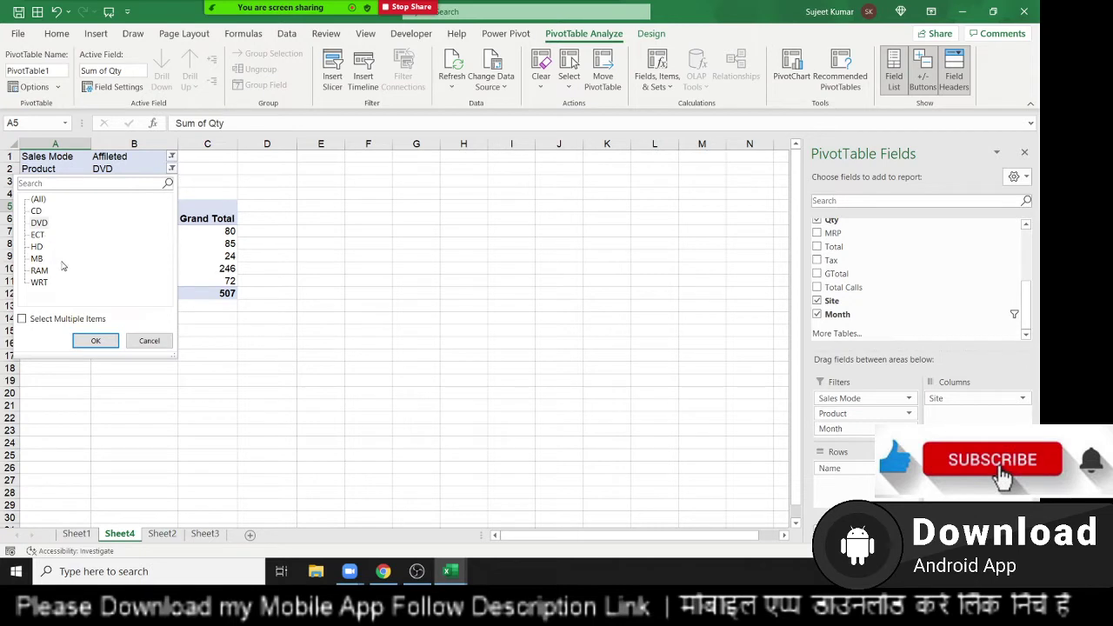
left_click(38, 206)
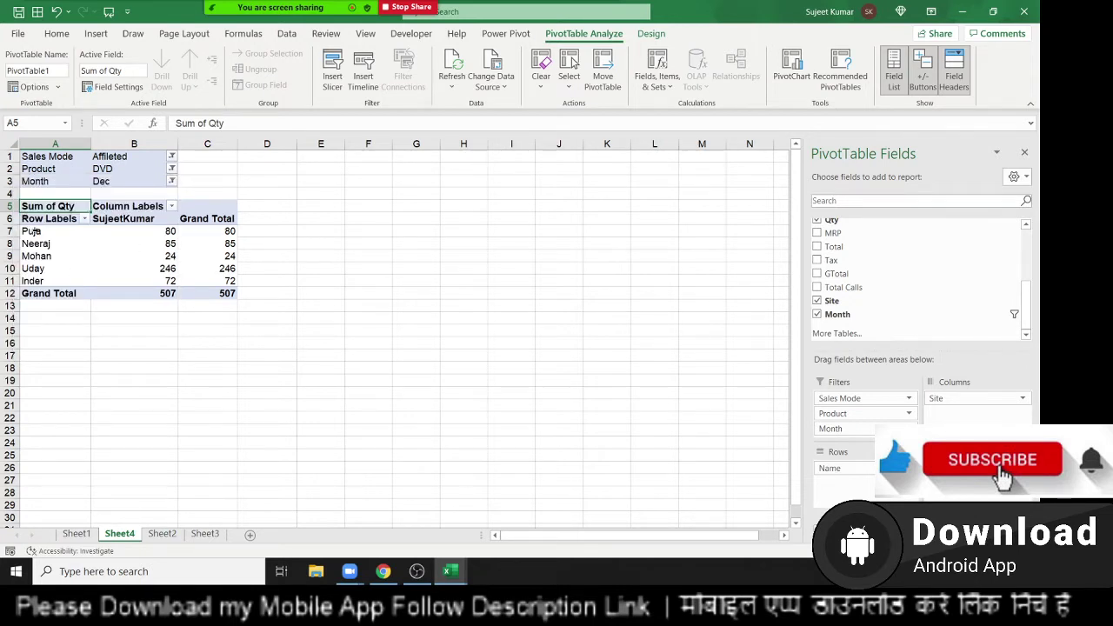
Switch the Product filter to ECT, leaving Sales Mode unchanged
left_click(171, 170)
left_click(37, 234)
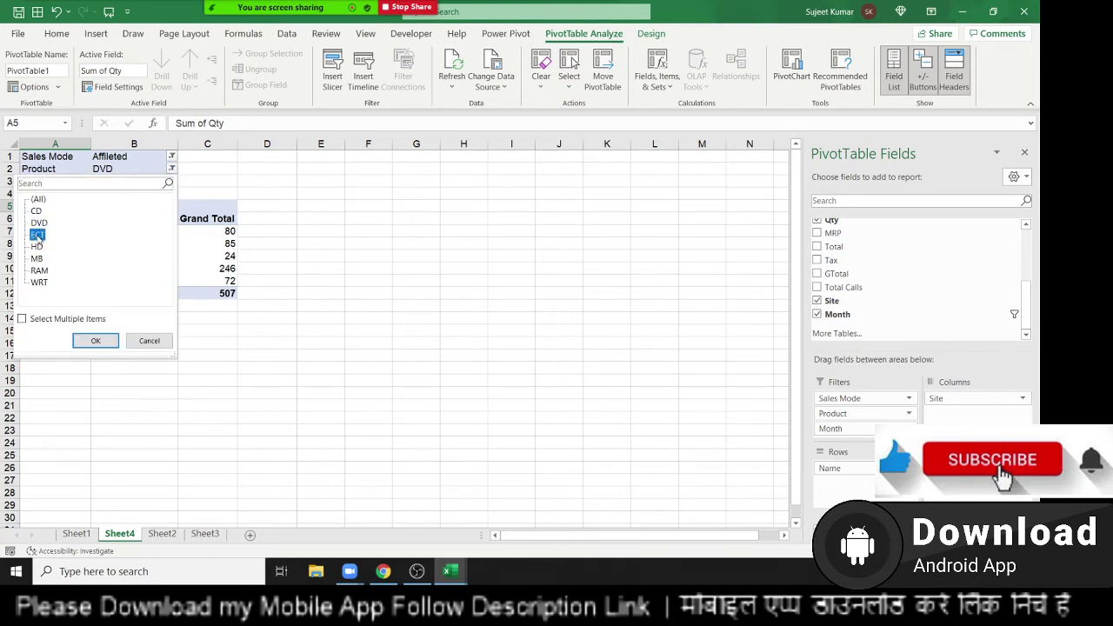
left_click(95, 340)
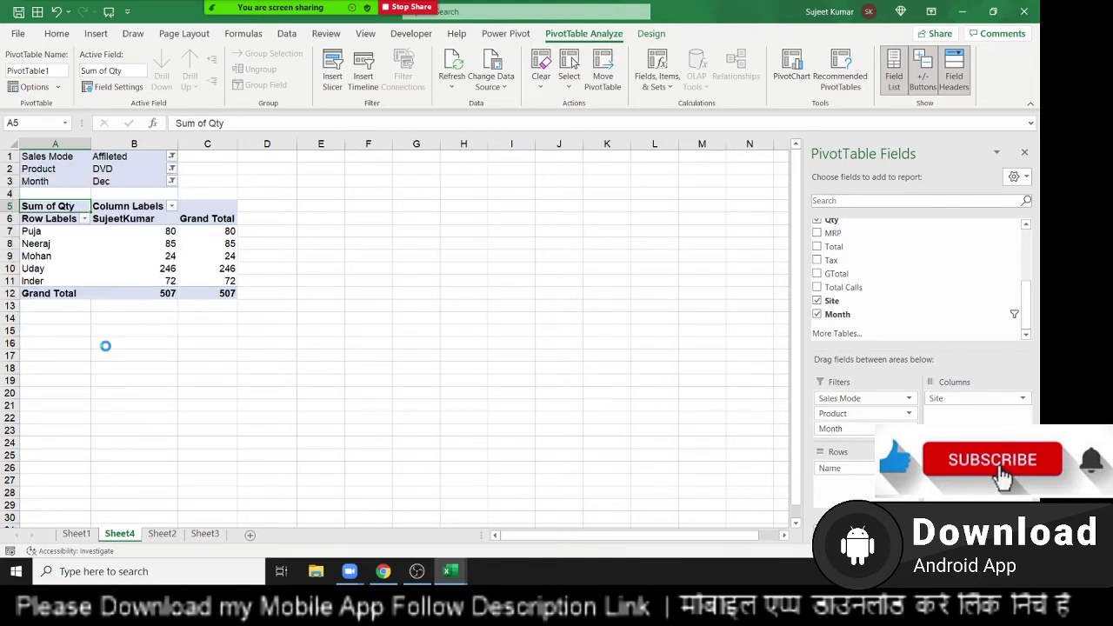
left_click(172, 156)
key("Escape")
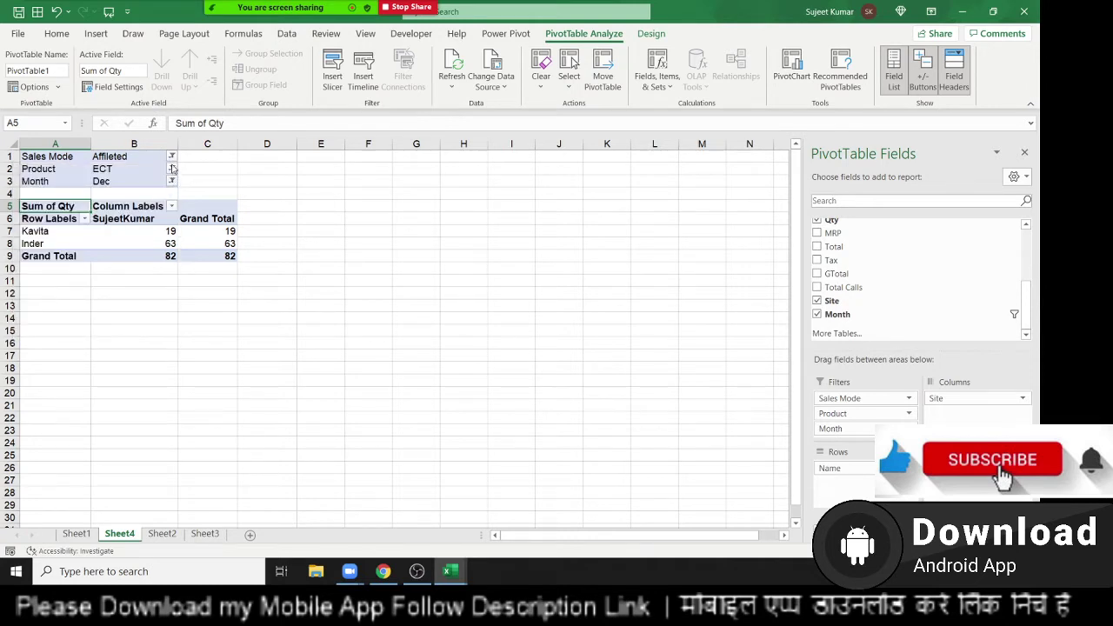
Change the Product filter to HD, leaving Month unchanged
left_click(172, 169)
left_click(173, 168)
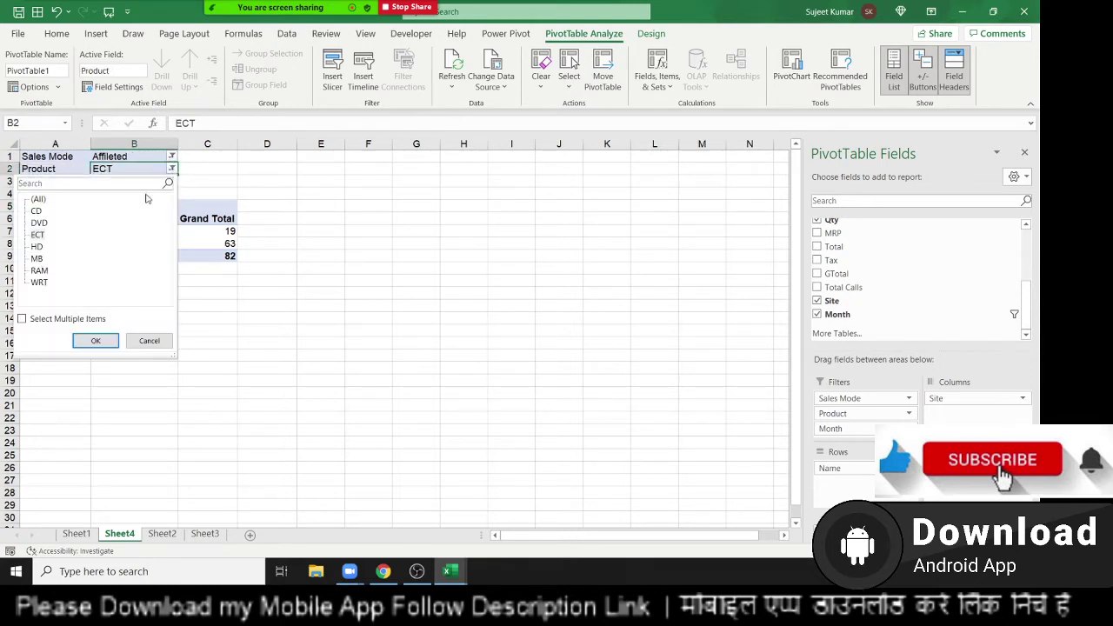
left_click(39, 248)
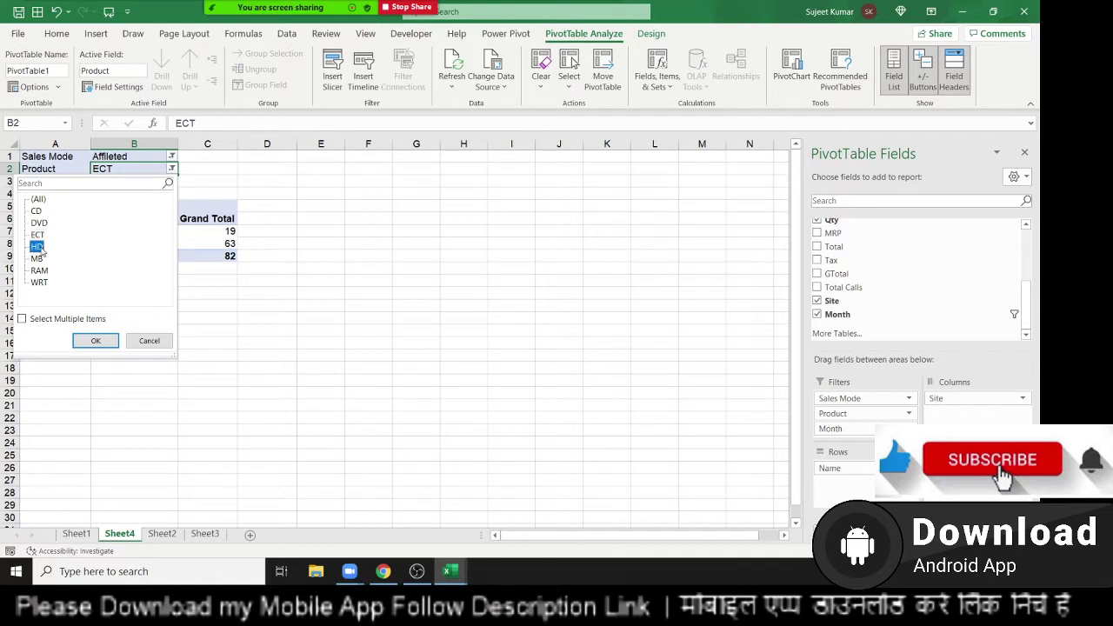
left_click(95, 340)
left_click(172, 179)
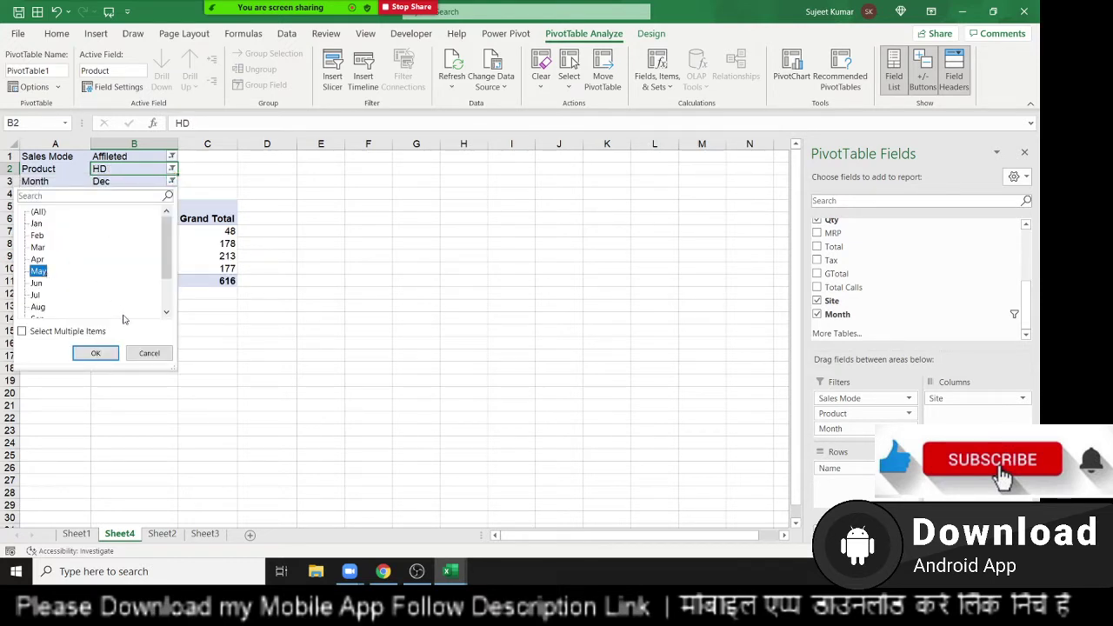
key("Escape")
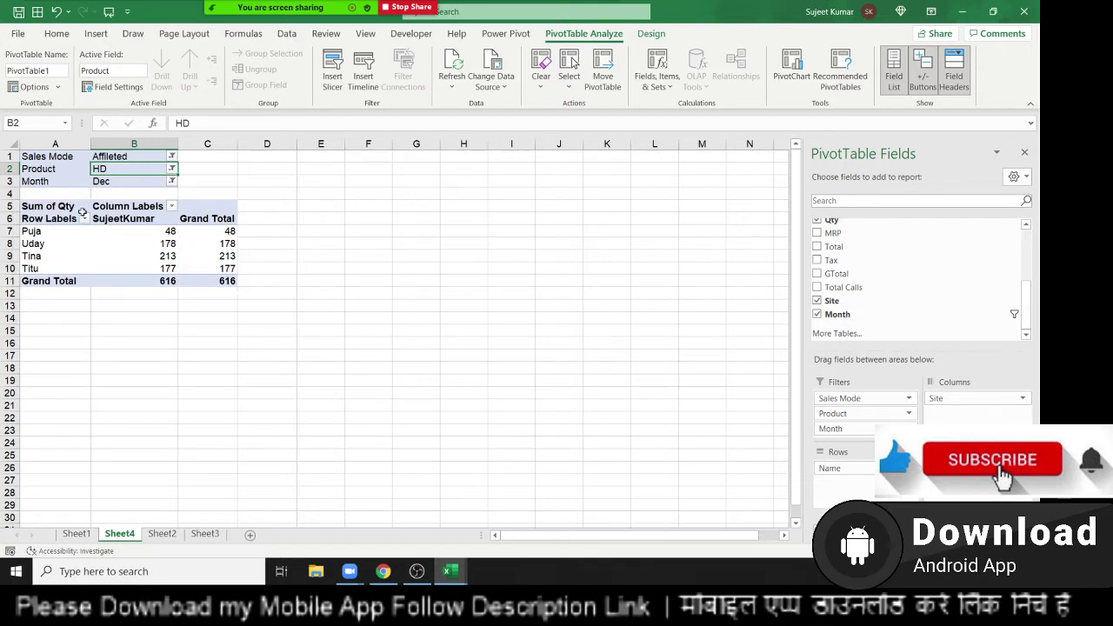
left_click(155, 267)
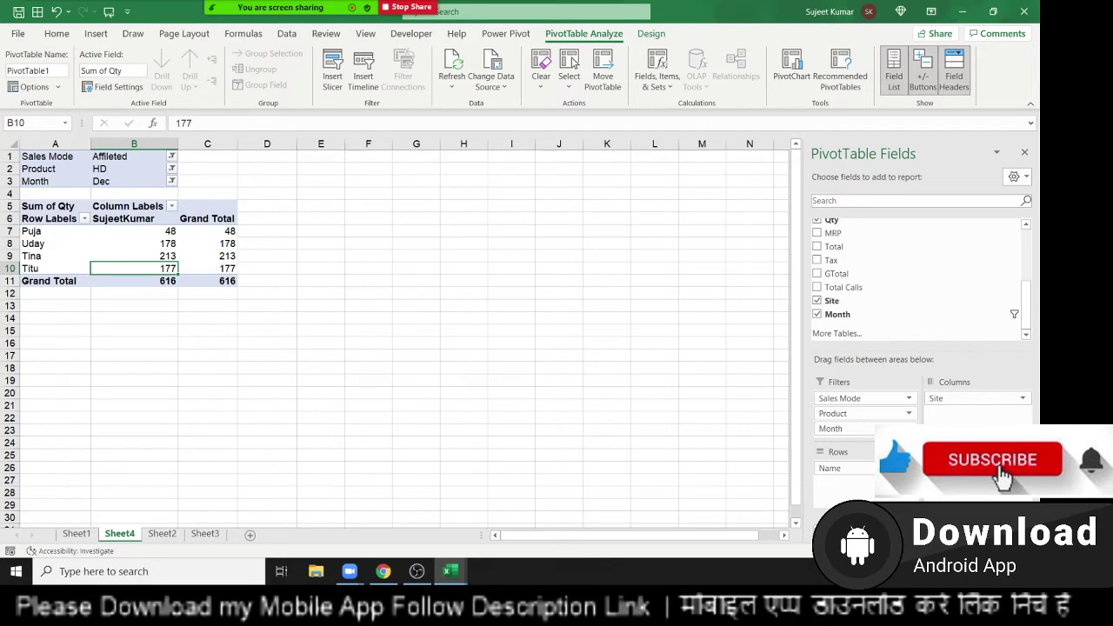
Reset the Month and Product filters to show all values
left_click(172, 182)
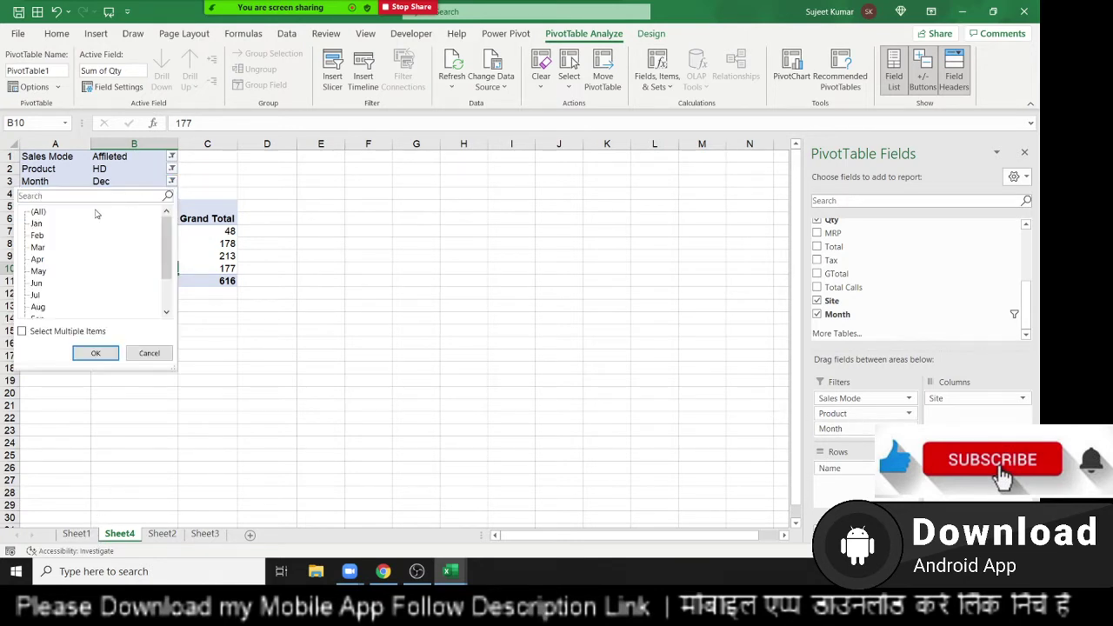
left_click(38, 212)
left_click(95, 353)
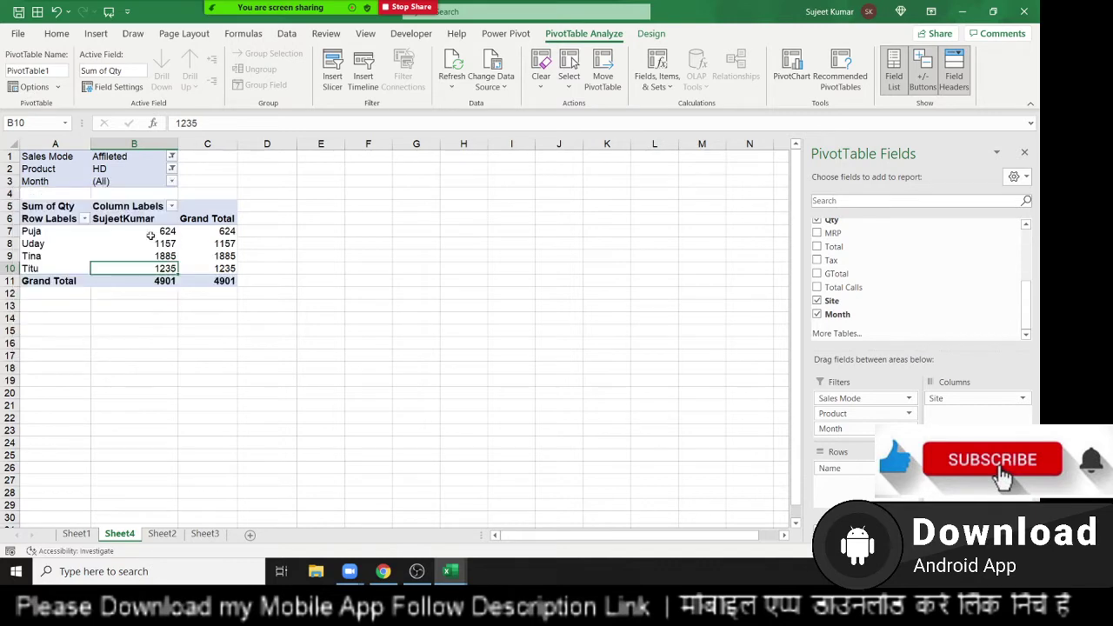
left_click(183, 161)
left_click(172, 169)
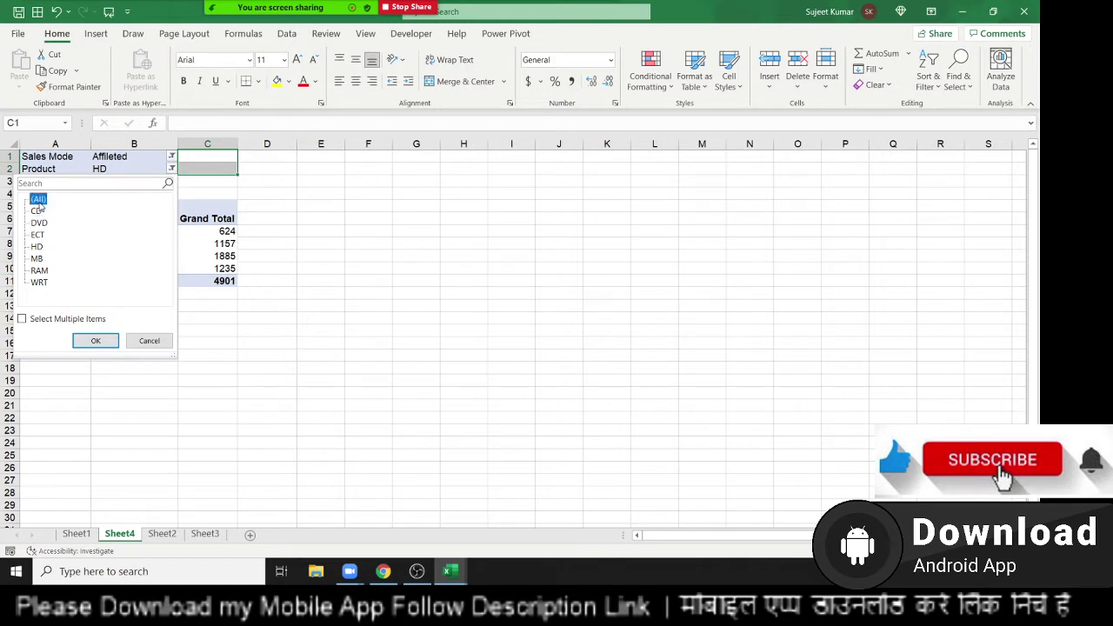
left_click(98, 341)
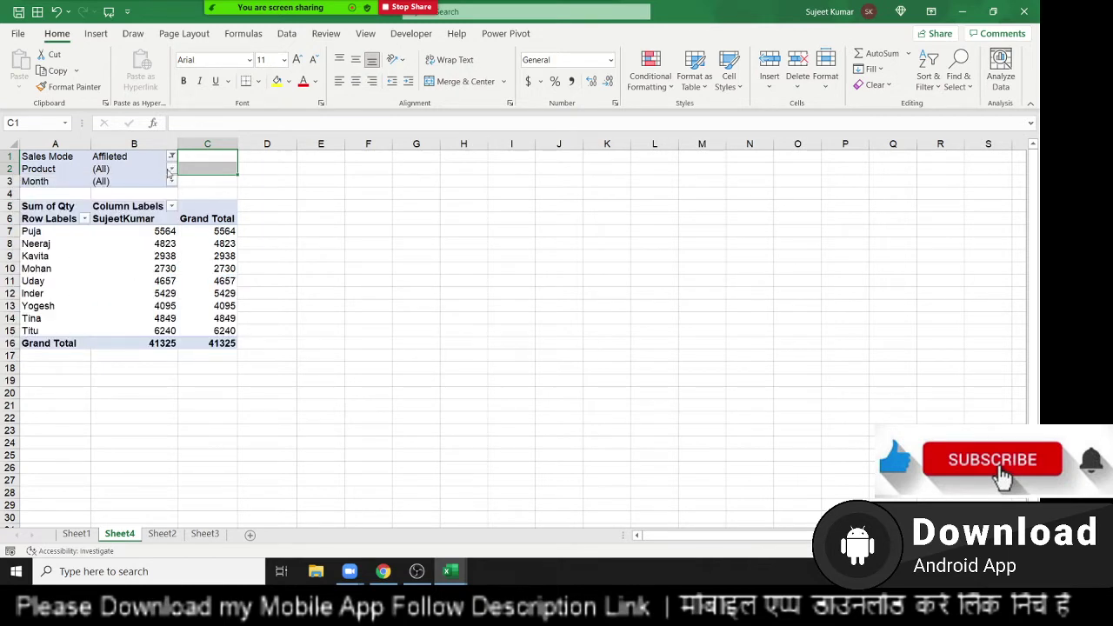
Set Sales Mode to (All), showing IPTINDIA and SujeetKumar columns totalling 198983
left_click(171, 157)
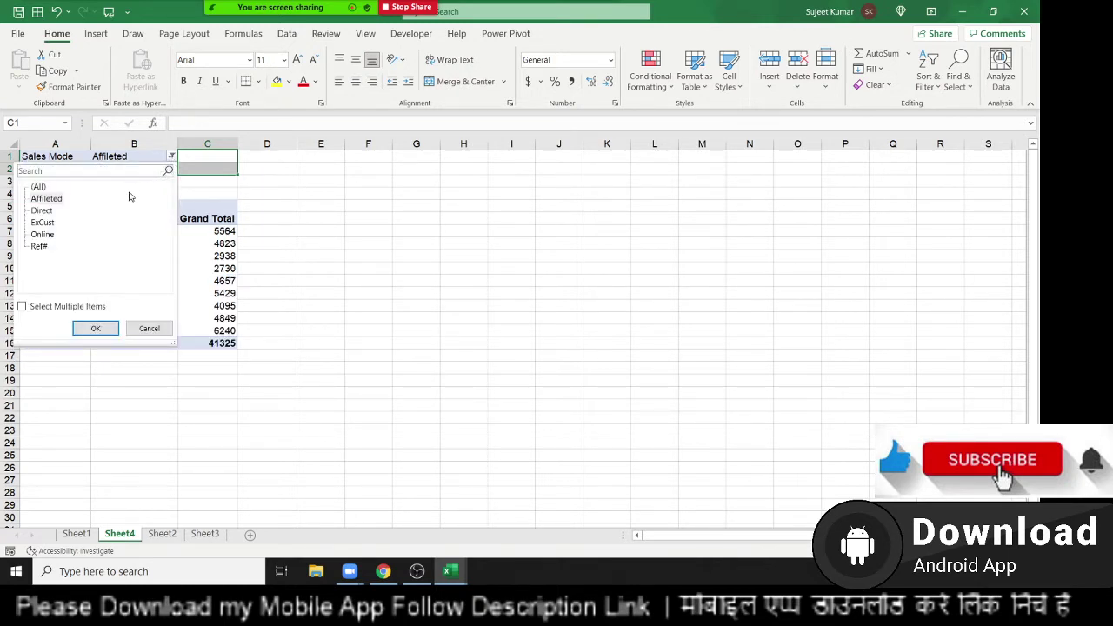
left_click(91, 190)
left_click(37, 187)
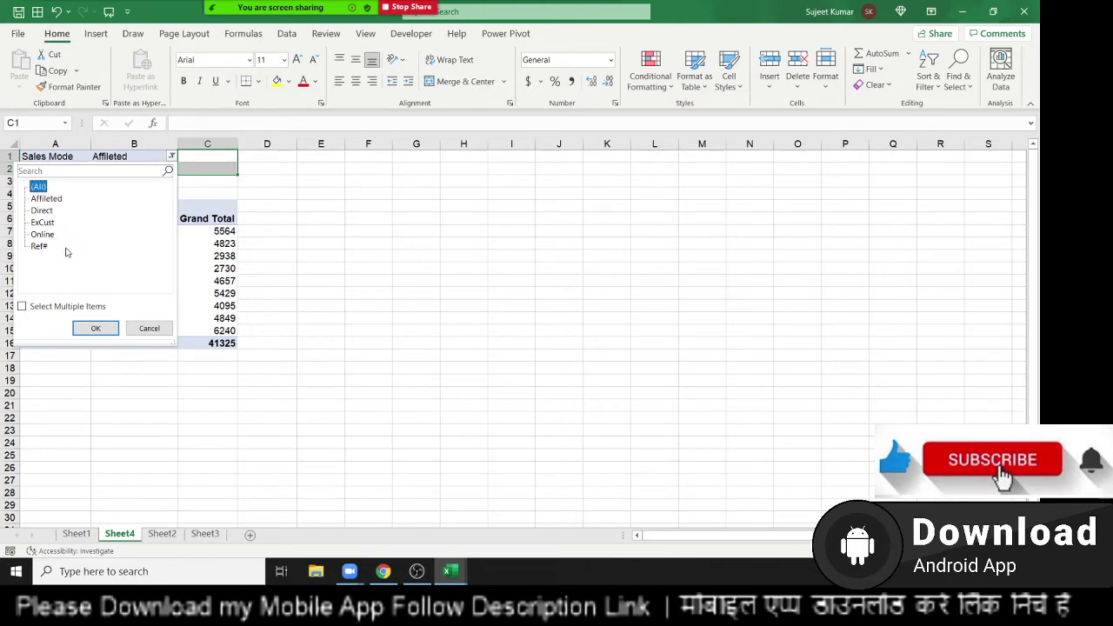
left_click(97, 327)
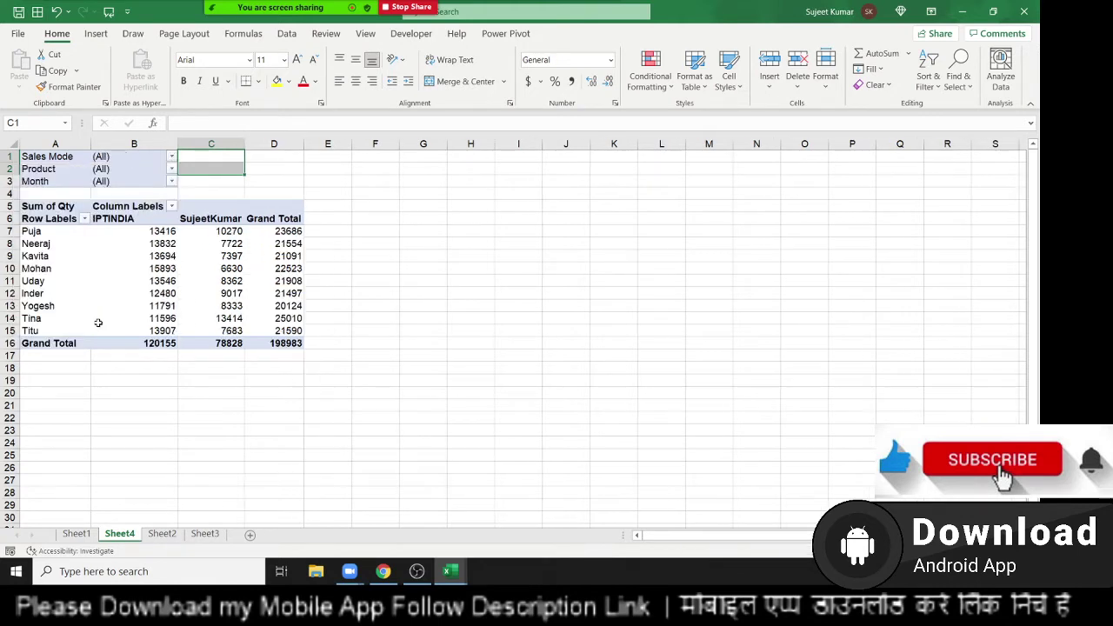
left_click(133, 267)
Add MRP to the values as Average of MRP, averaging 338.1561462 overall
scroll(853, 322, "up", 2)
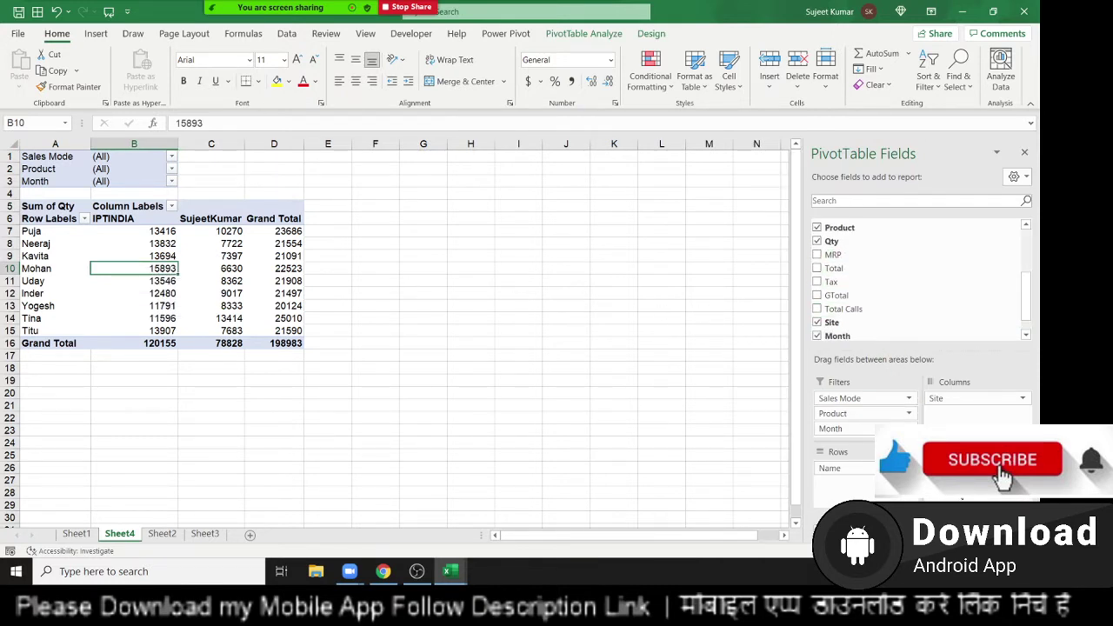
left_click(817, 254)
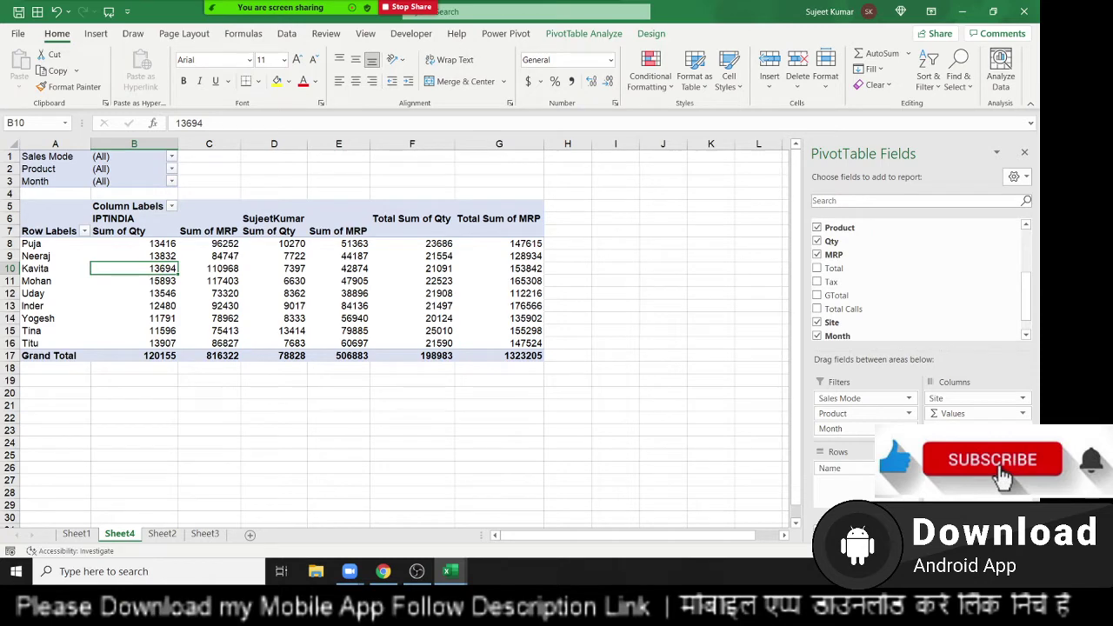
left_click(909, 428)
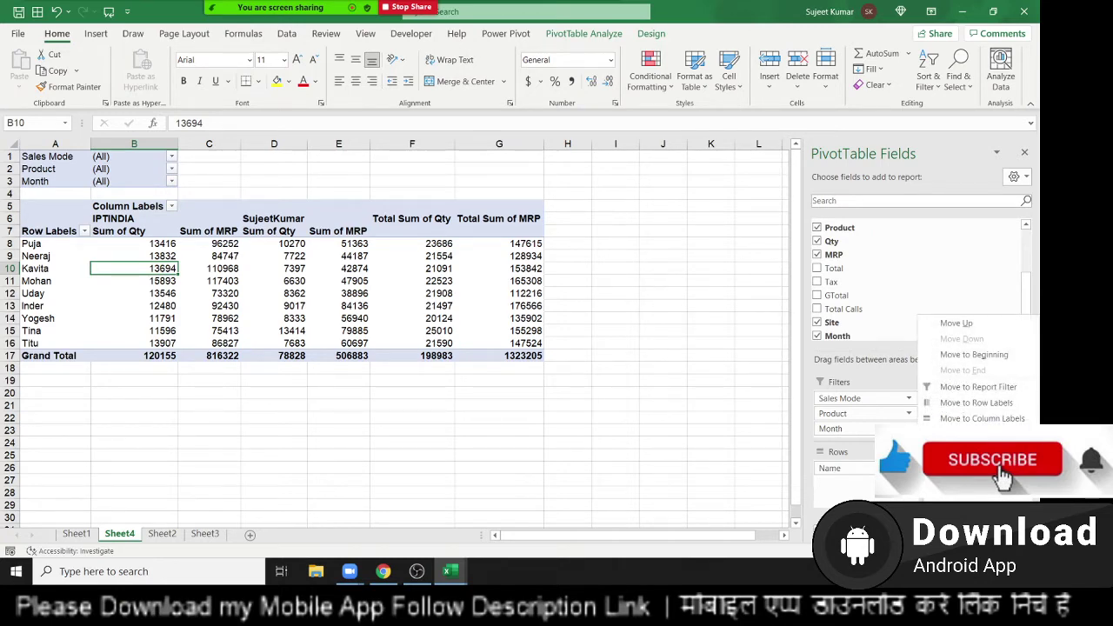
left_click(975, 471)
left_click(585, 335)
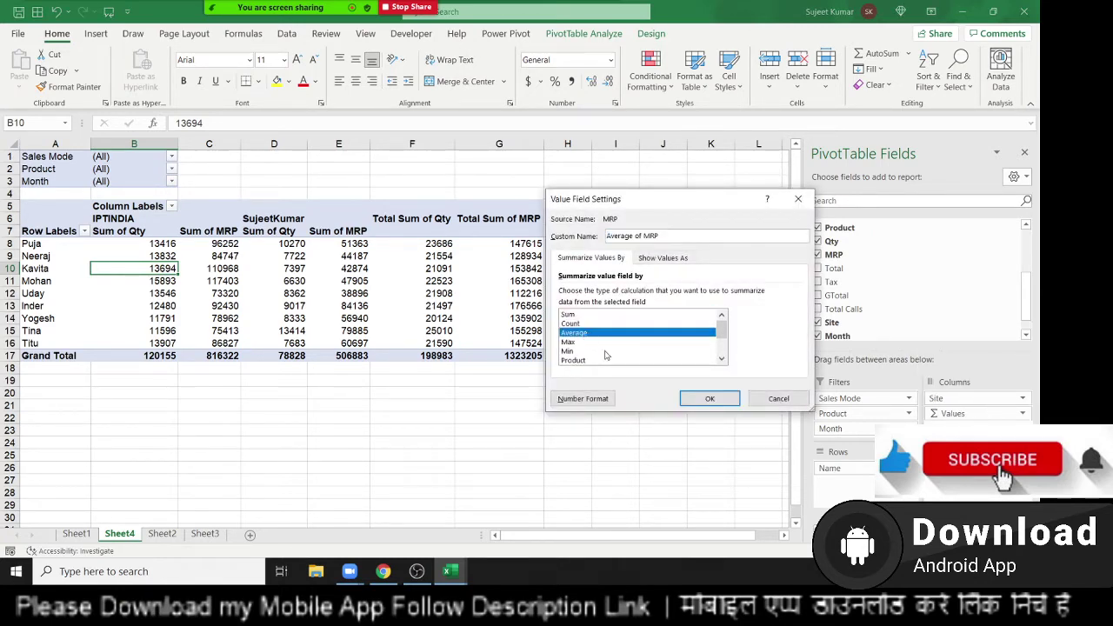
left_click(700, 396)
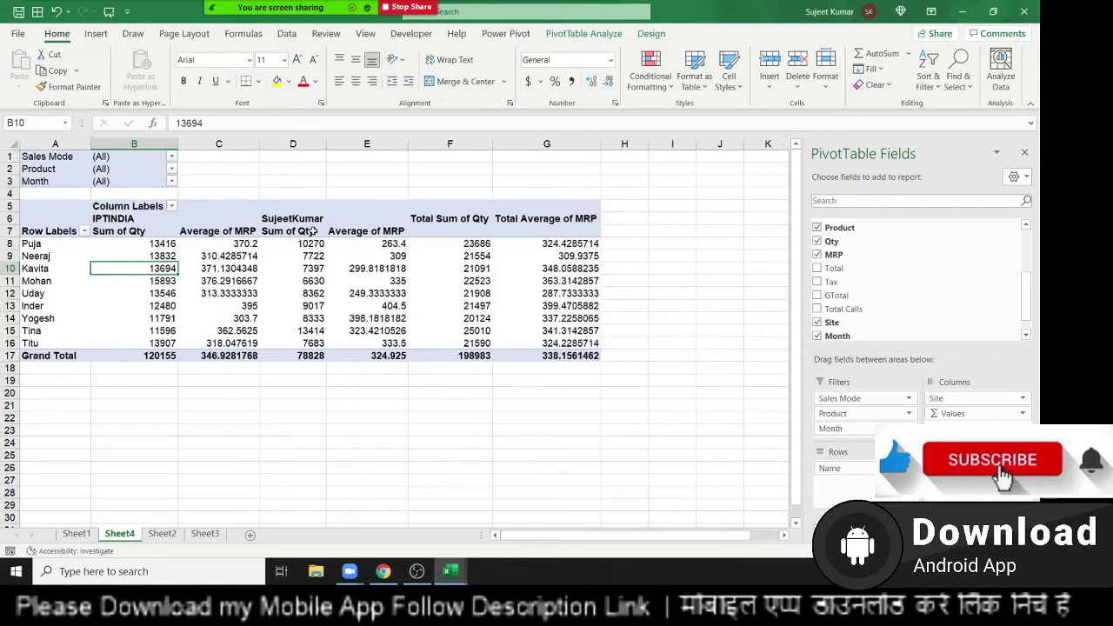
left_click(94, 35)
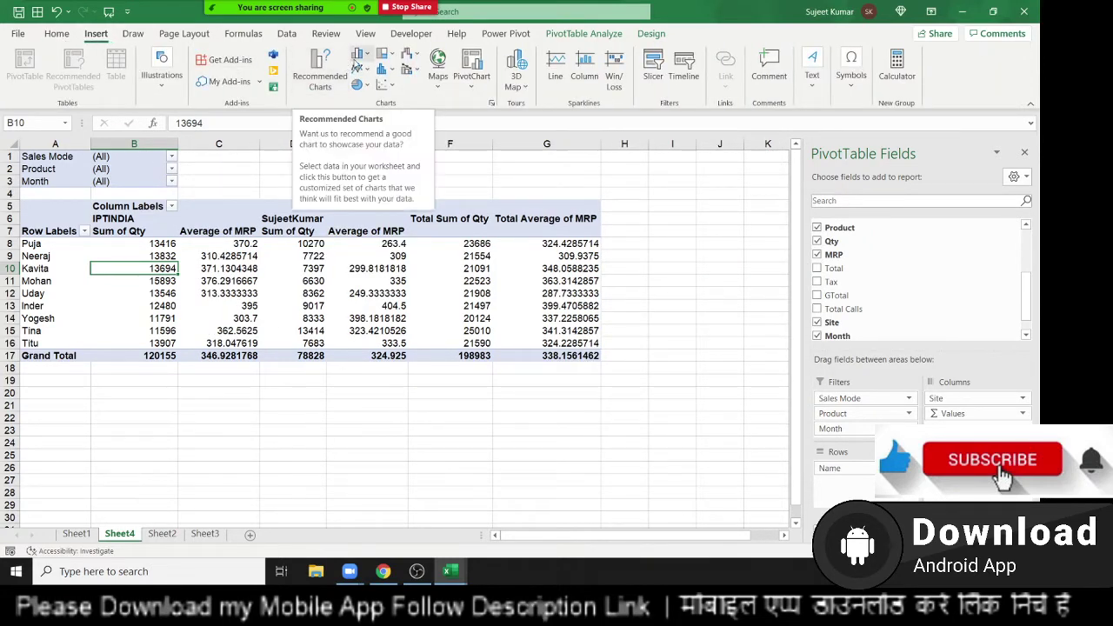
left_click(356, 54)
left_click(372, 107)
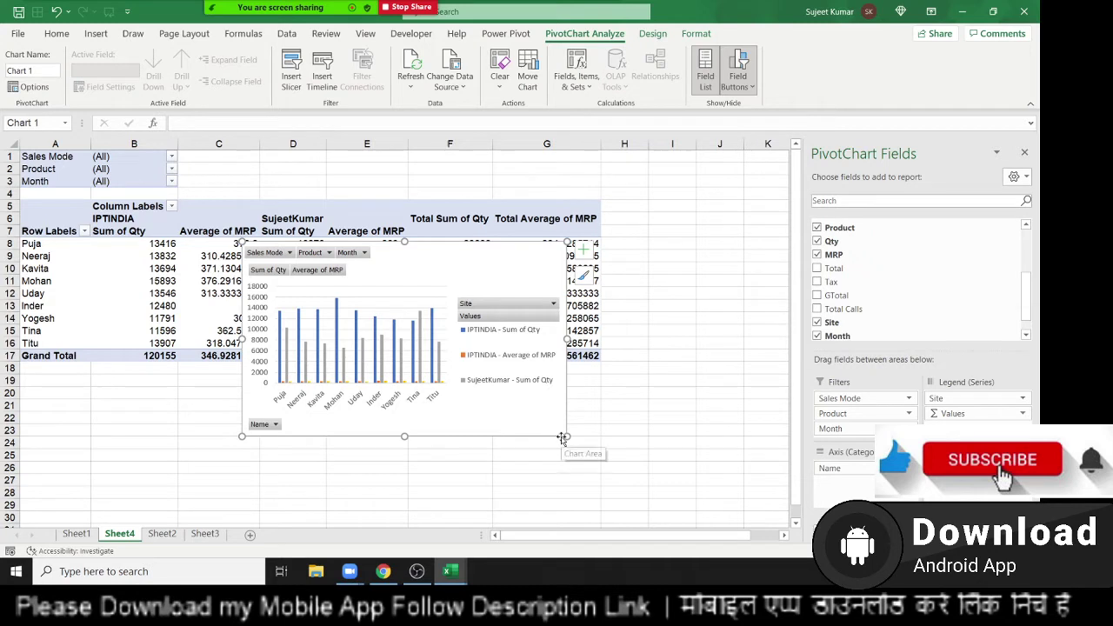
left_click_drag(565, 436, 683, 483)
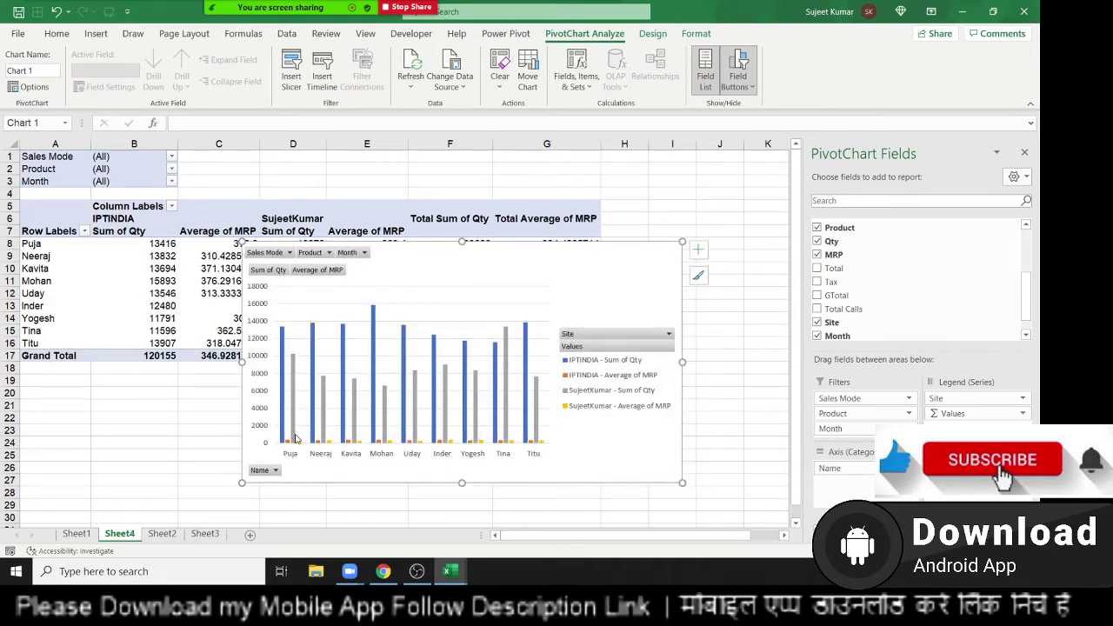
mouse_move(295, 443)
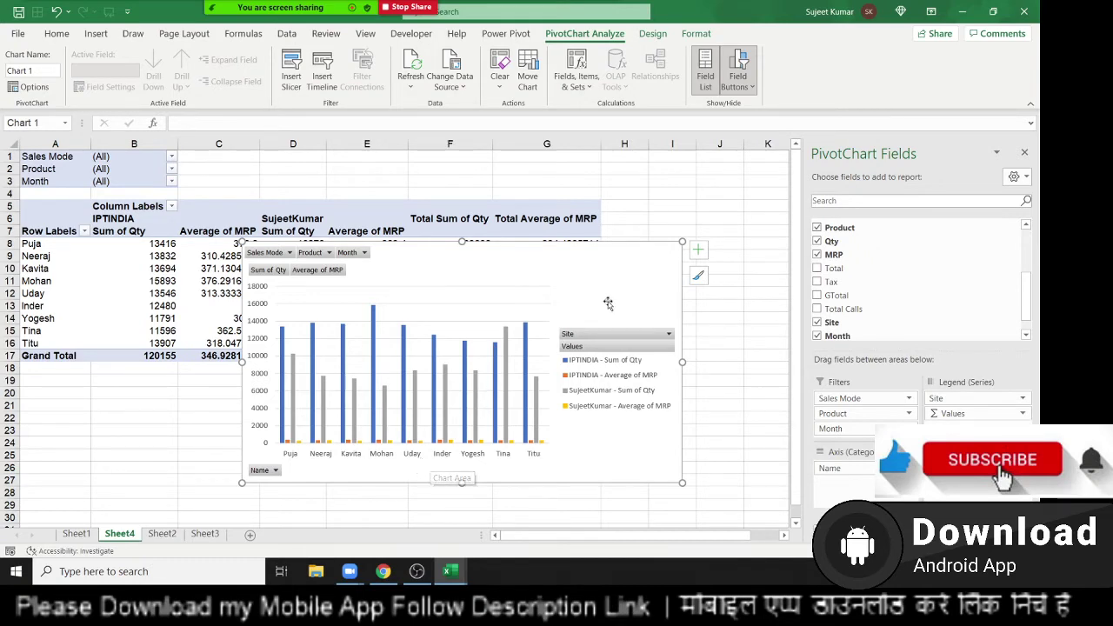
mouse_move(655, 282)
left_mouse_down()
mouse_move(671, 359)
mouse_move(606, 195)
left_mouse_up()
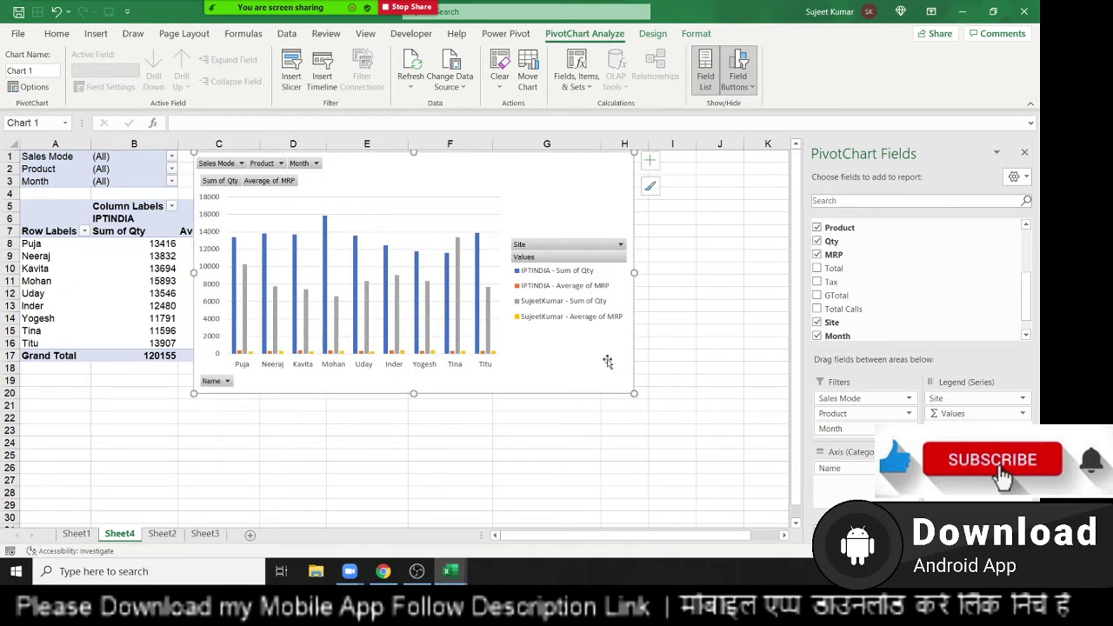
left_click_drag(633, 393, 674, 433)
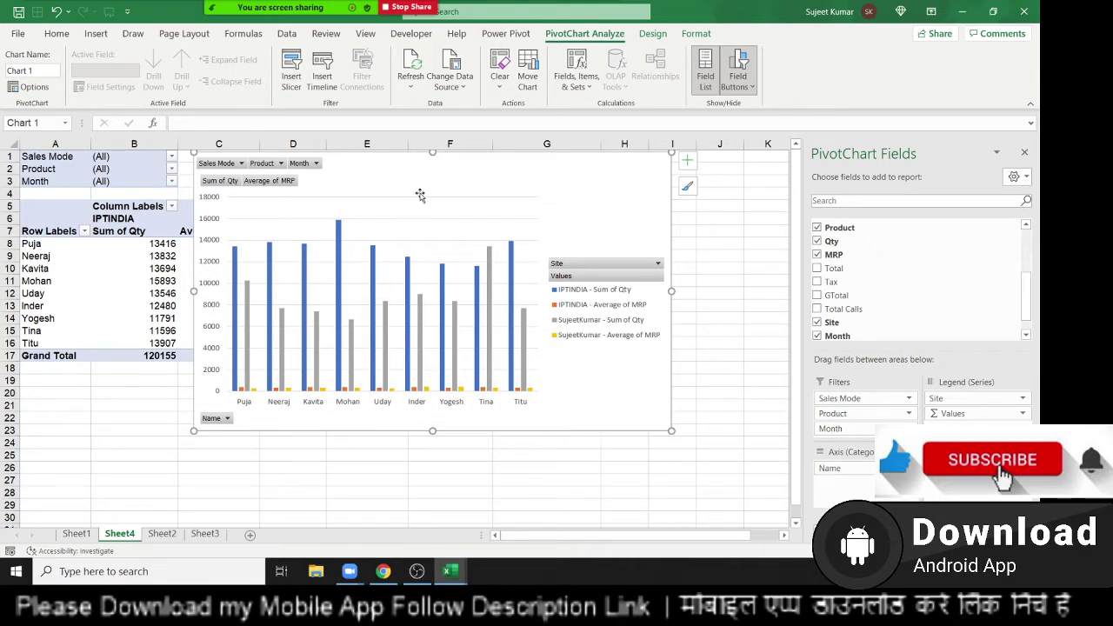
left_click_drag(415, 174, 528, 187)
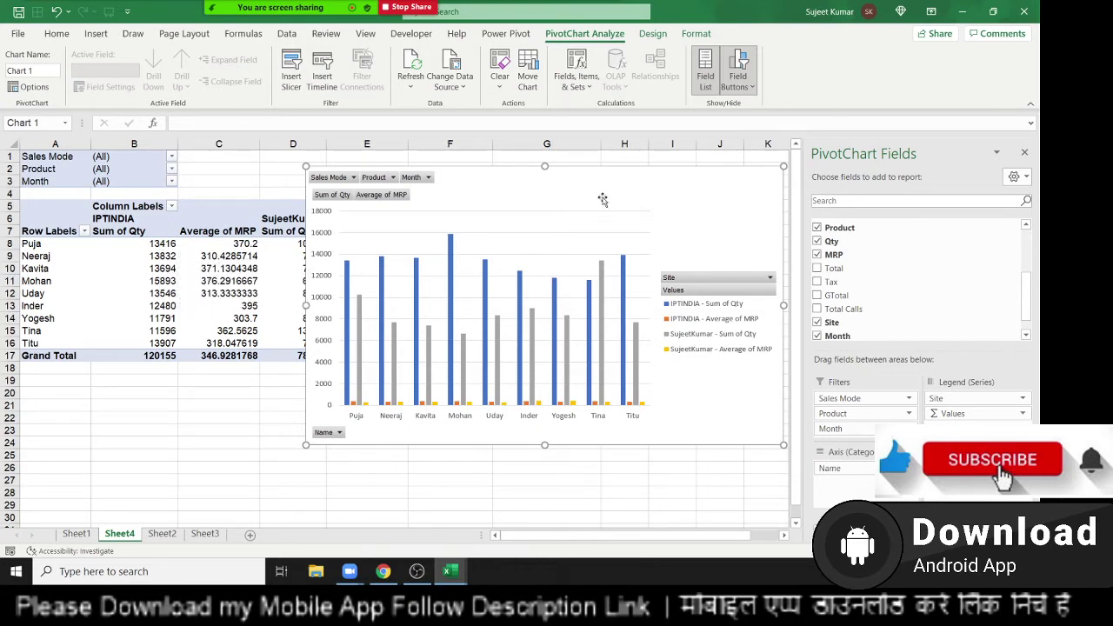
key("Delete")
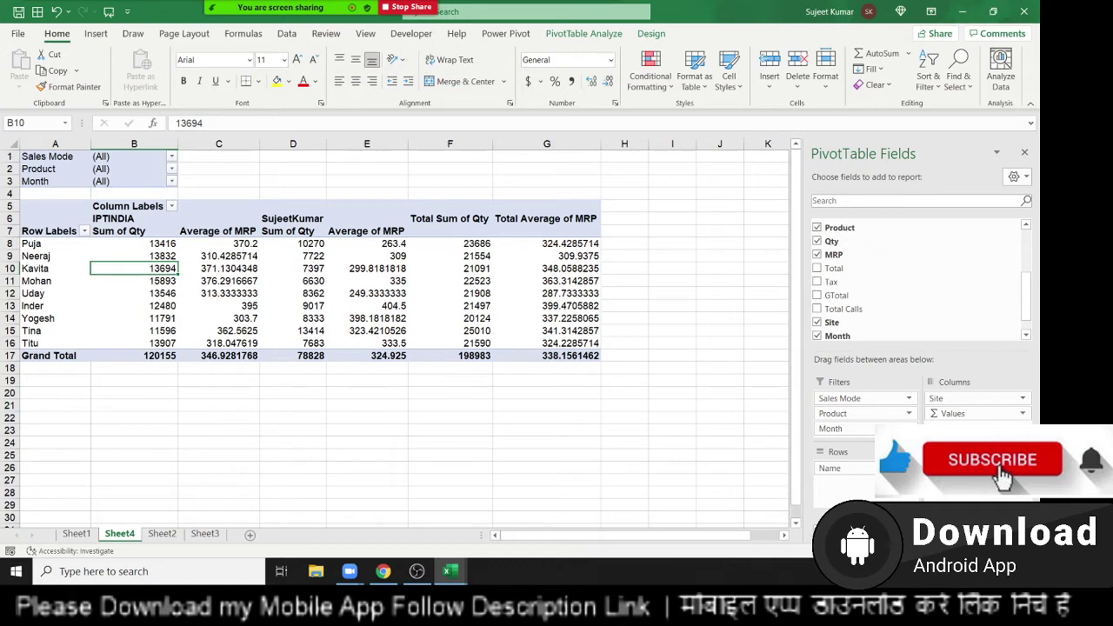
Remove Average of MRP and Site, leaving Sum of Qty per name, then view Sheet1
left_click_drag(866, 462, 534, 355)
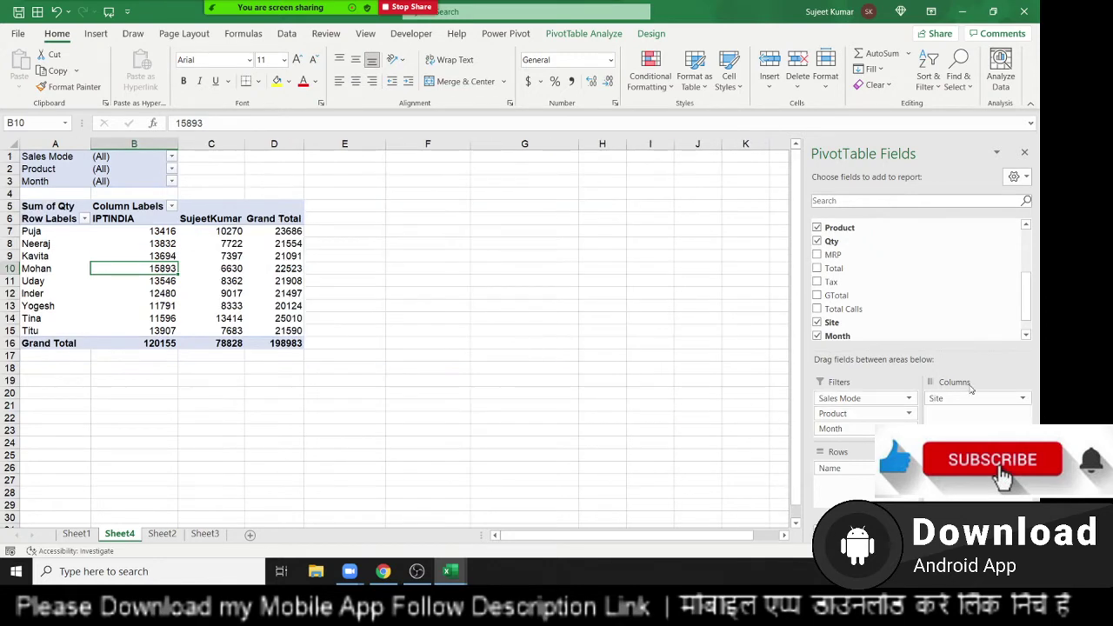
left_click_drag(966, 398, 880, 264)
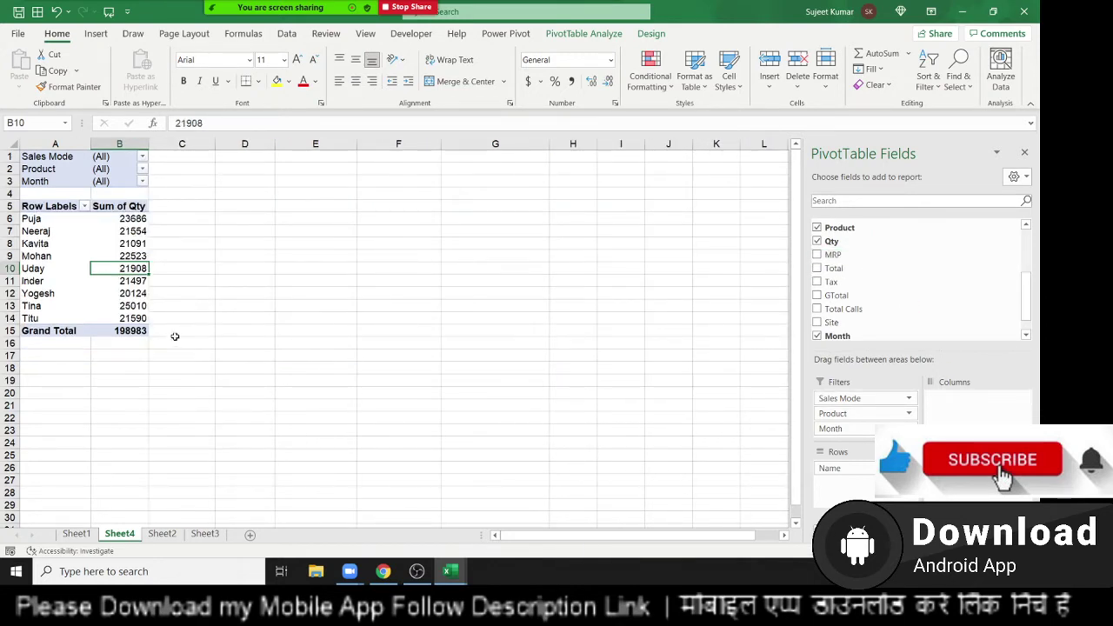
left_click(129, 284)
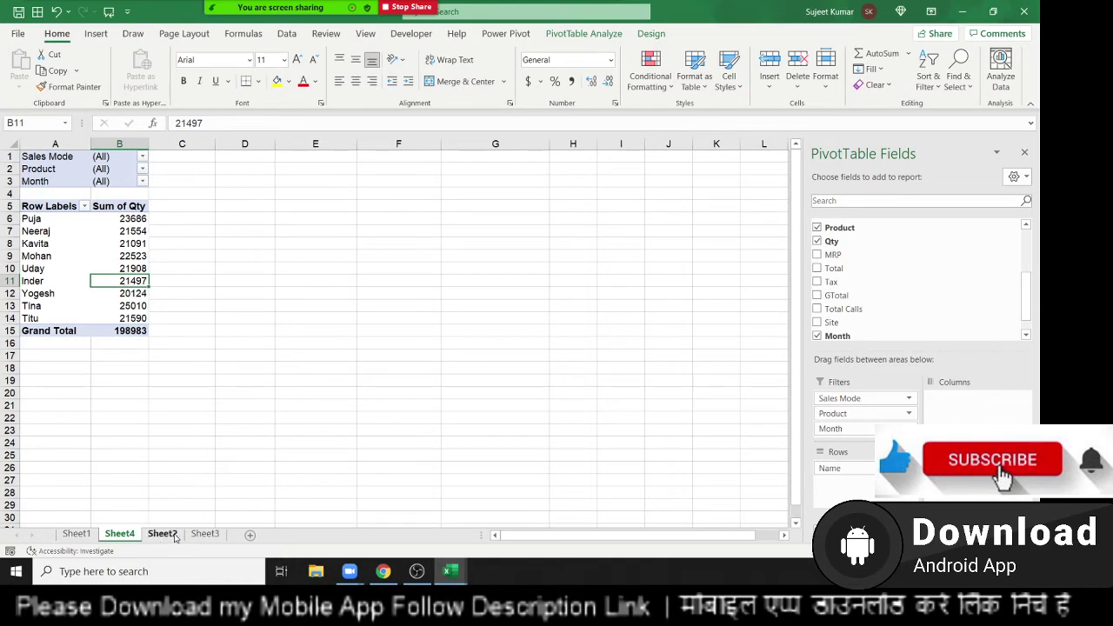
left_click(78, 535)
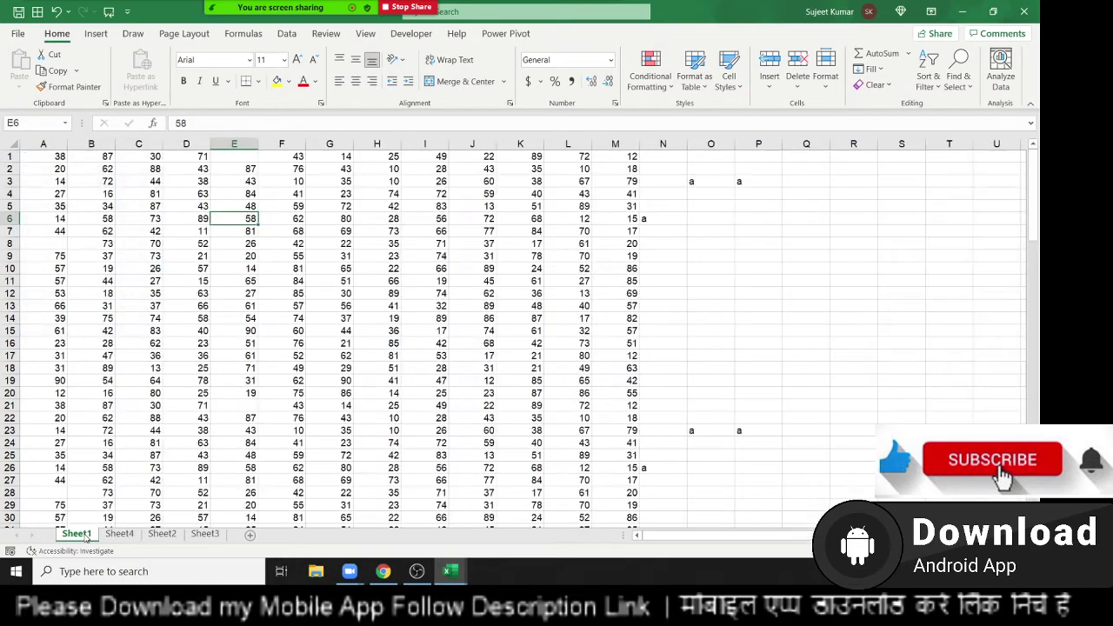
Insert PivotTable2 from the Sheet2 data at location Sheet4!$D$5
left_click(162, 534)
left_click(96, 33)
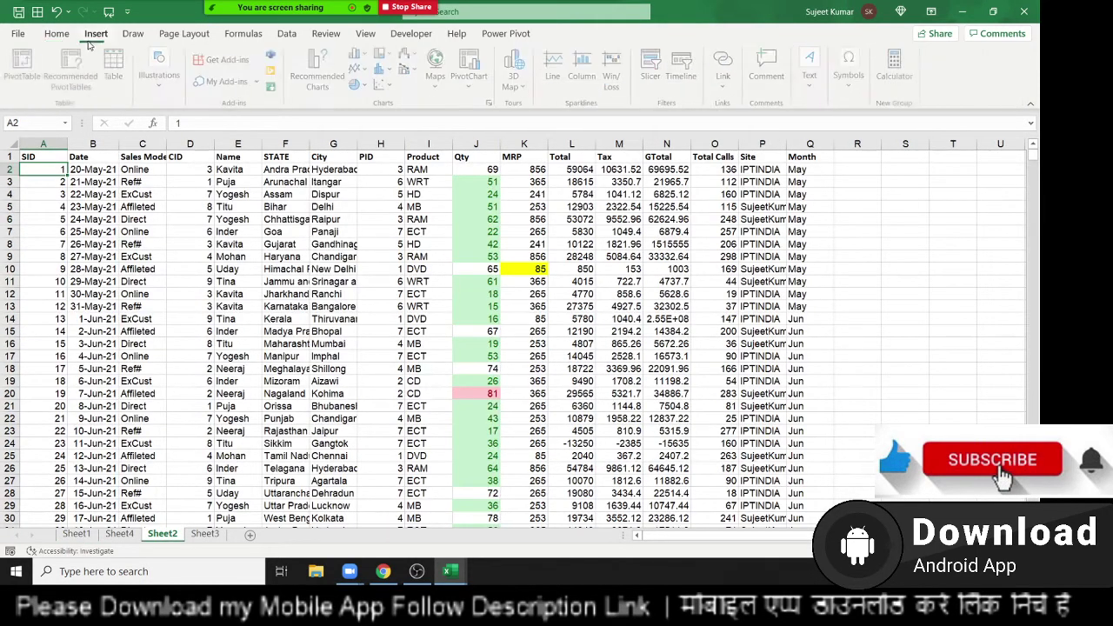
left_click(19, 69)
left_click(549, 341)
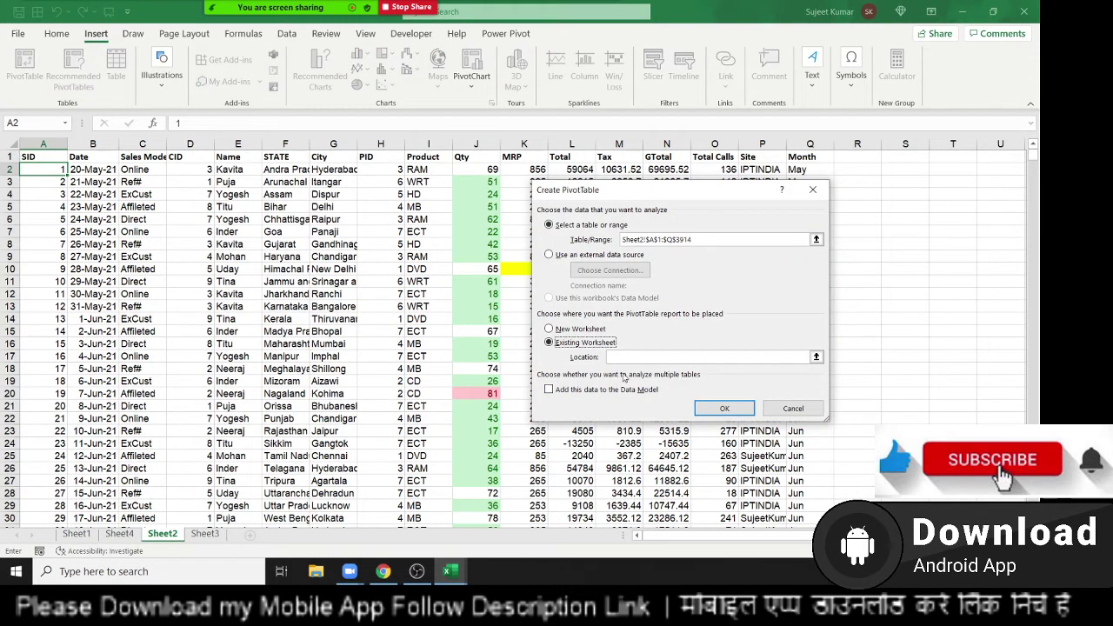
left_click(610, 357)
left_click(119, 533)
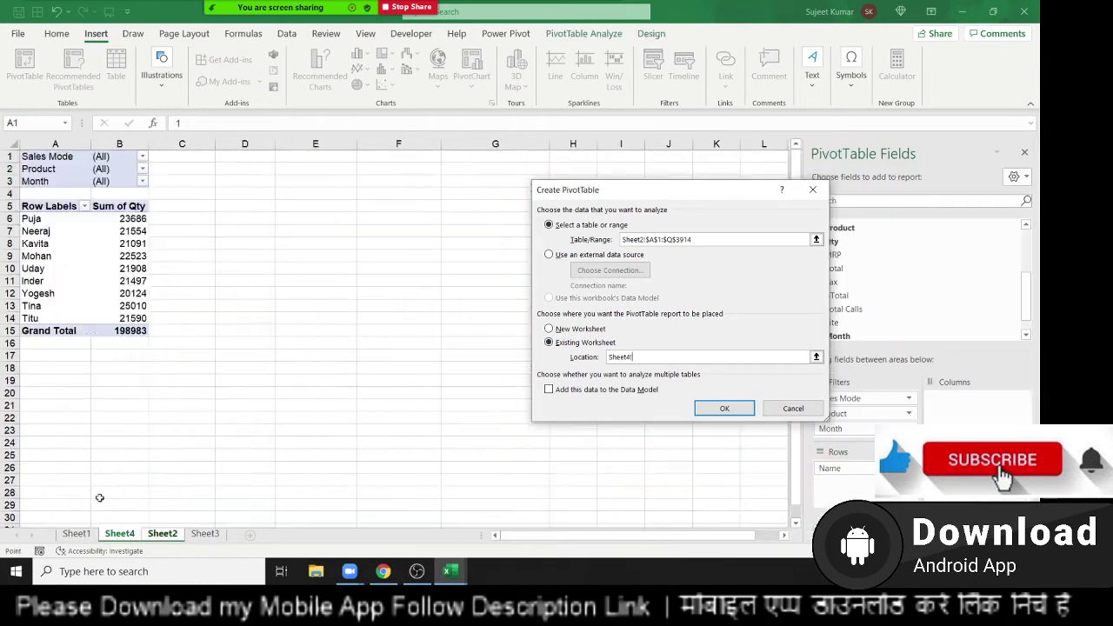
left_click(261, 207)
left_click(731, 414)
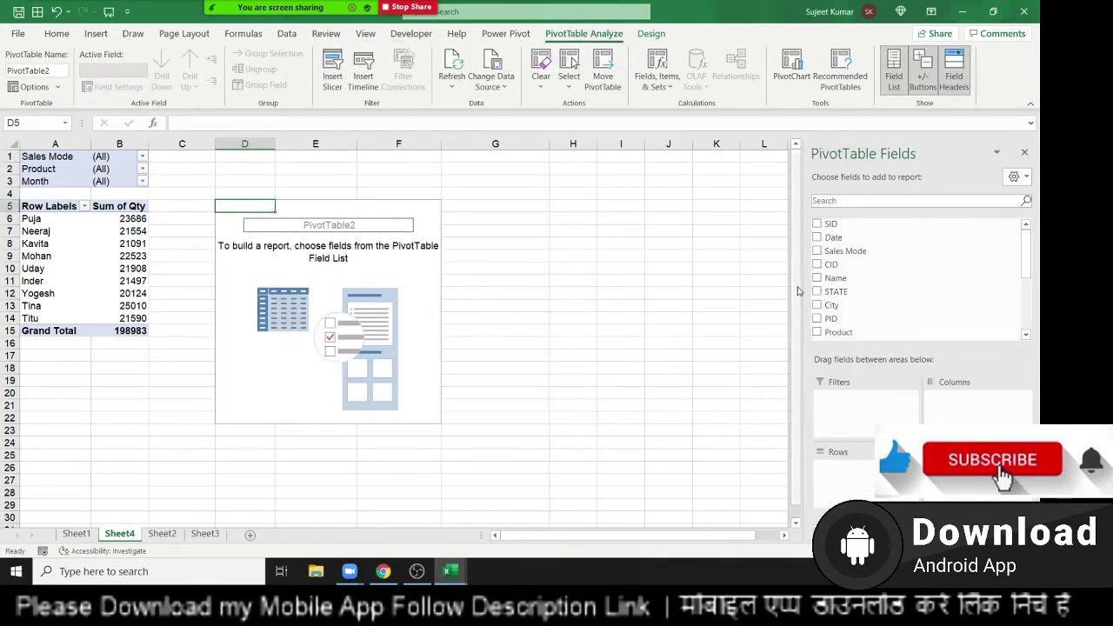
Add the MRP field to PivotTable2's values
scroll(864, 284, "down", 1)
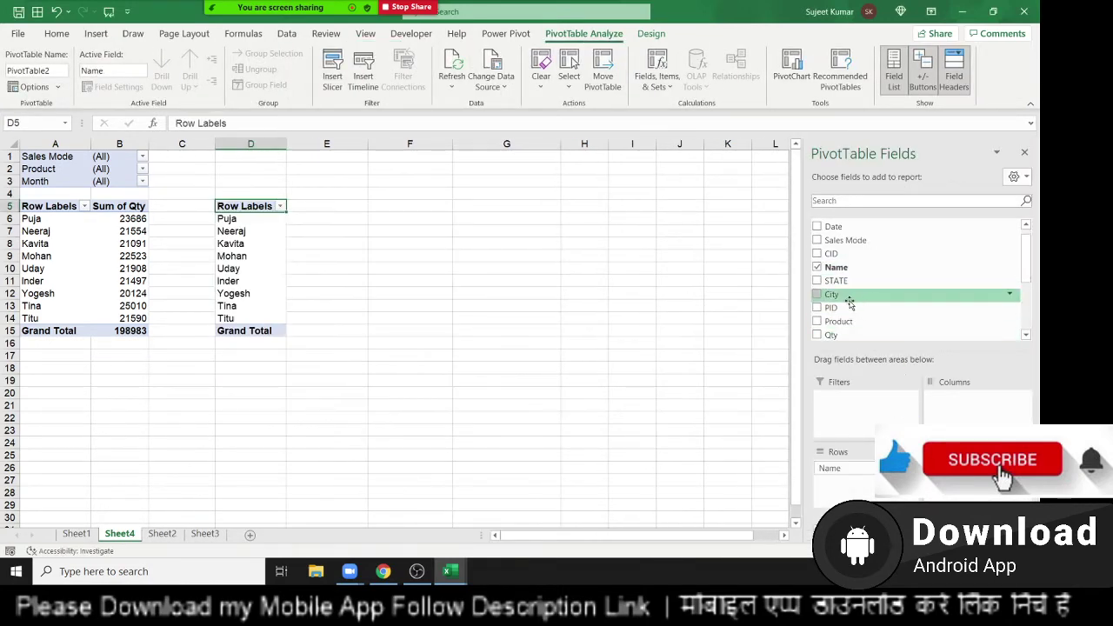
scroll(848, 292, "down", 7)
scroll(846, 305, "down", 1)
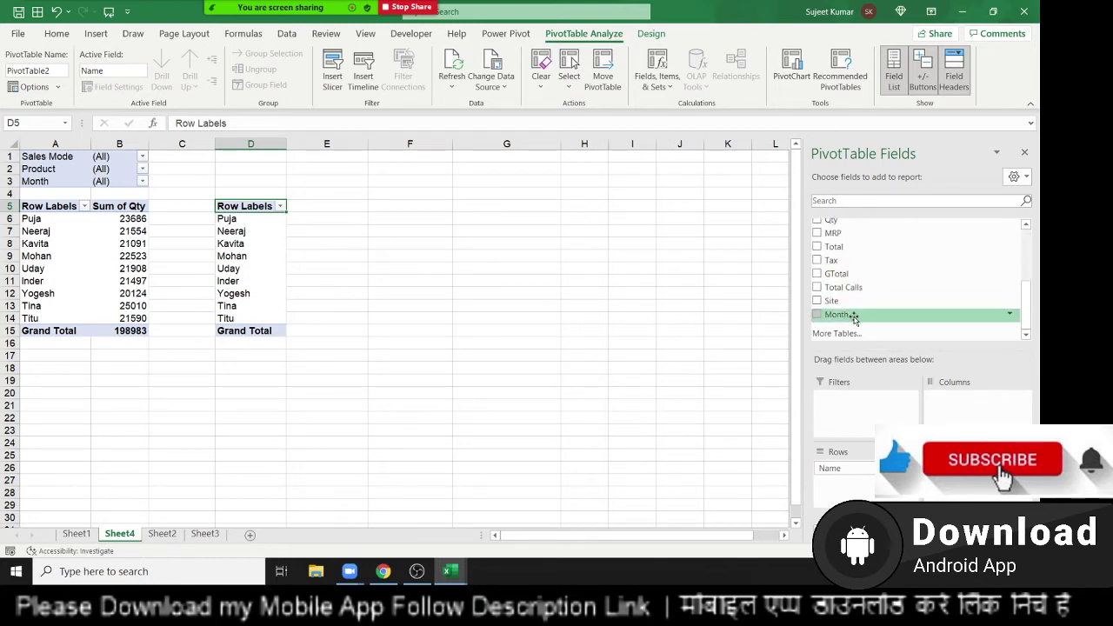
scroll(843, 302, "up", 3)
scroll(851, 302, "up", 3)
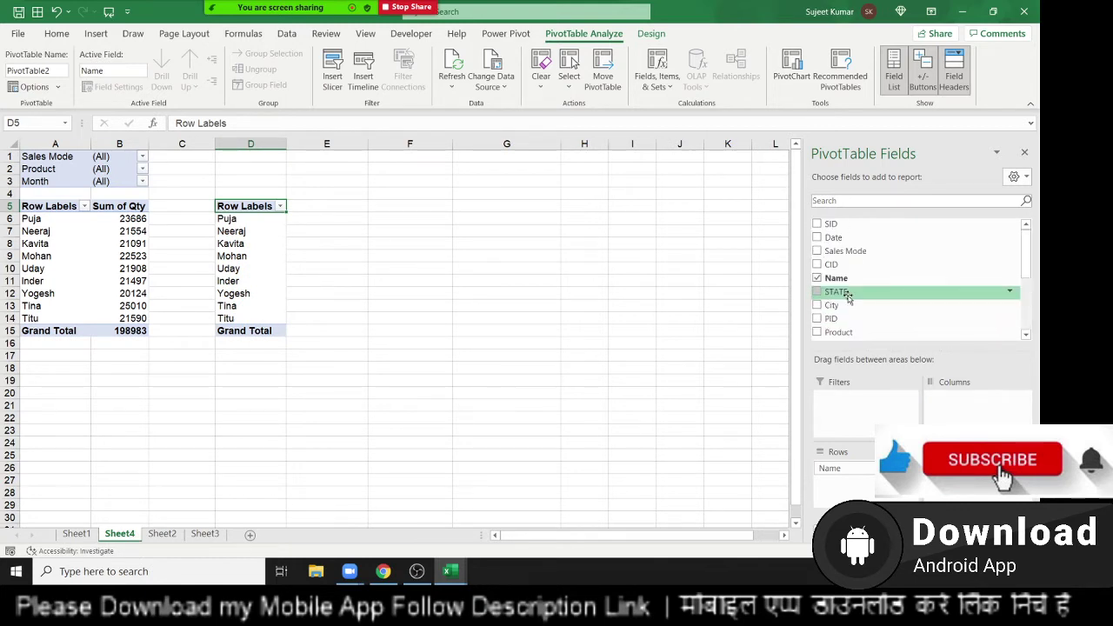
scroll(858, 299, "down", 2)
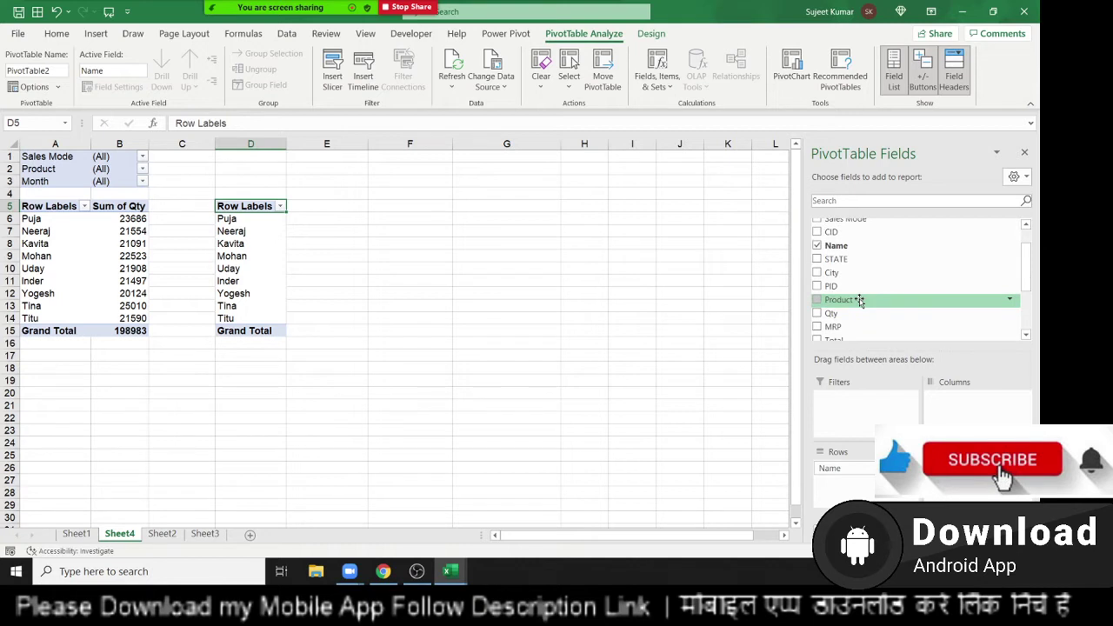
scroll(858, 300, "down", 3)
left_click(848, 261)
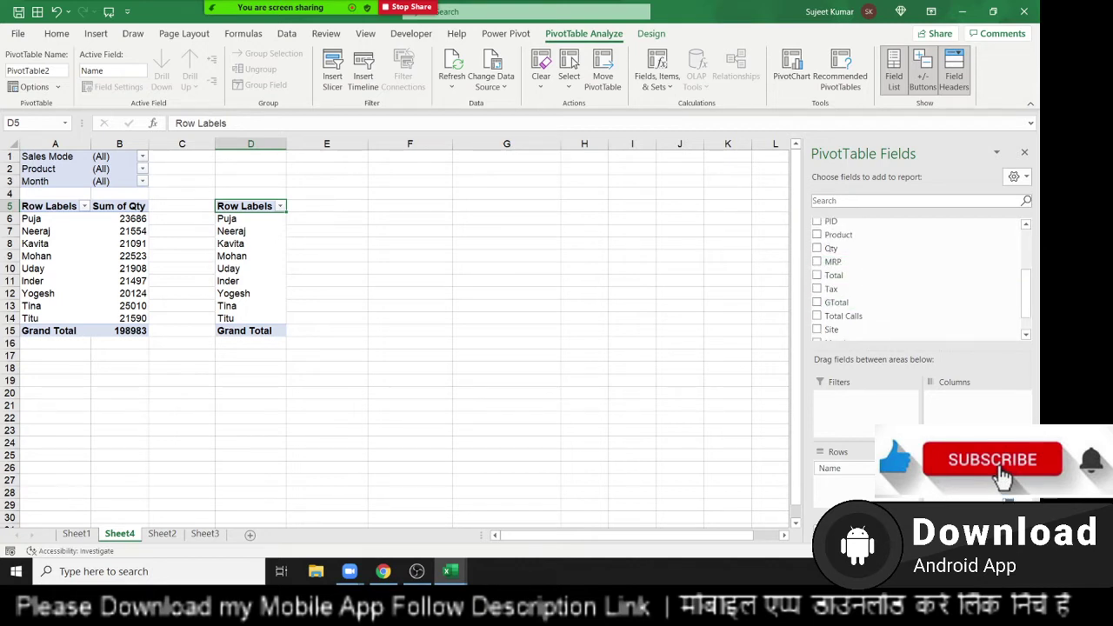
Summarize MRP as Average per name, averaging 338.1561462 overall
left_click(974, 468)
left_click(966, 415)
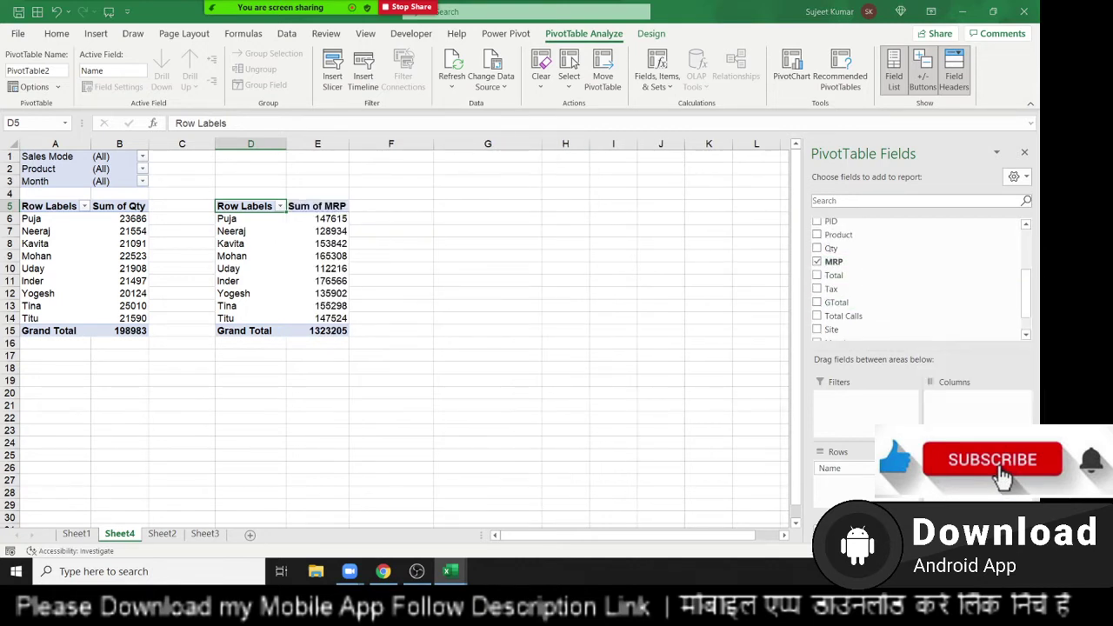
left_click(588, 333)
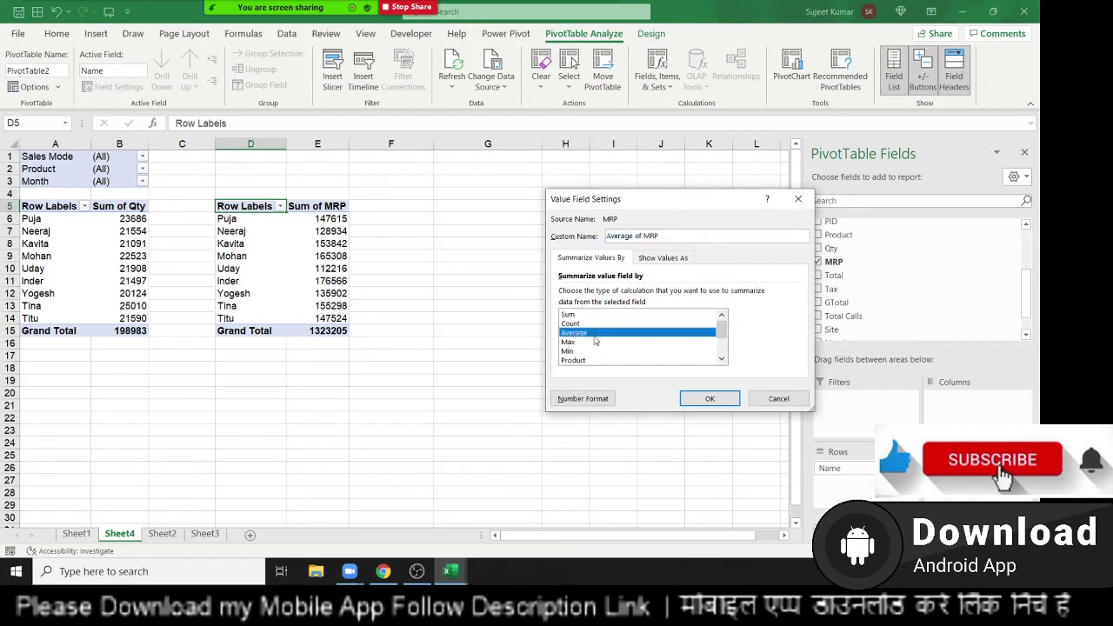
left_click(688, 396)
left_click(336, 280)
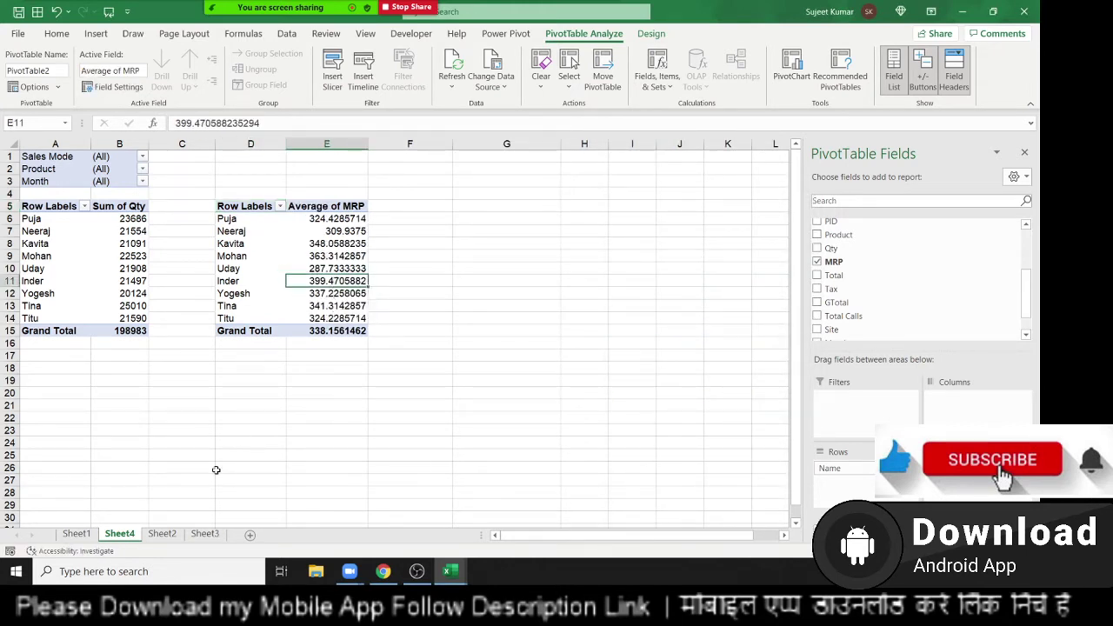
left_click(504, 411)
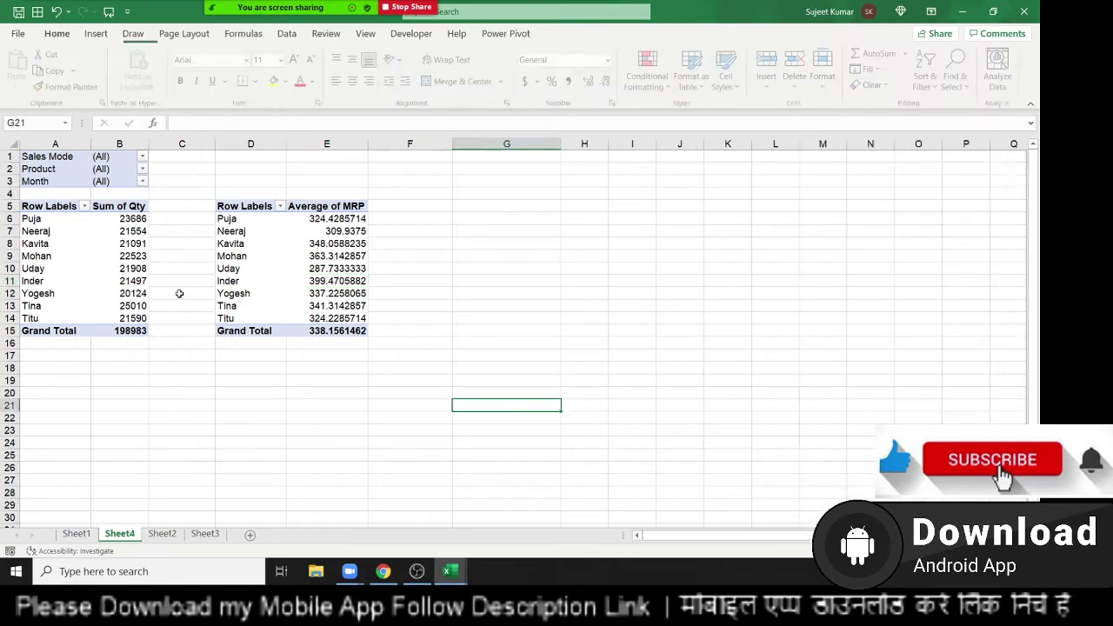
Filter PivotTable1 by the first Sales Mode value and compare rows in both pivots
left_click(141, 156)
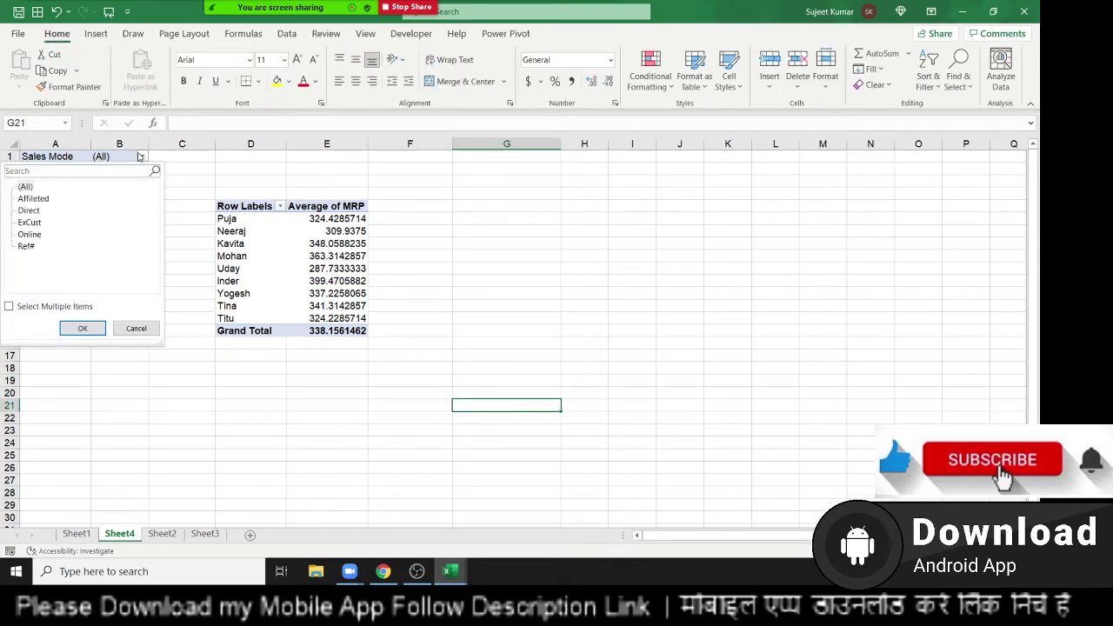
left_click(37, 199)
left_click(84, 329)
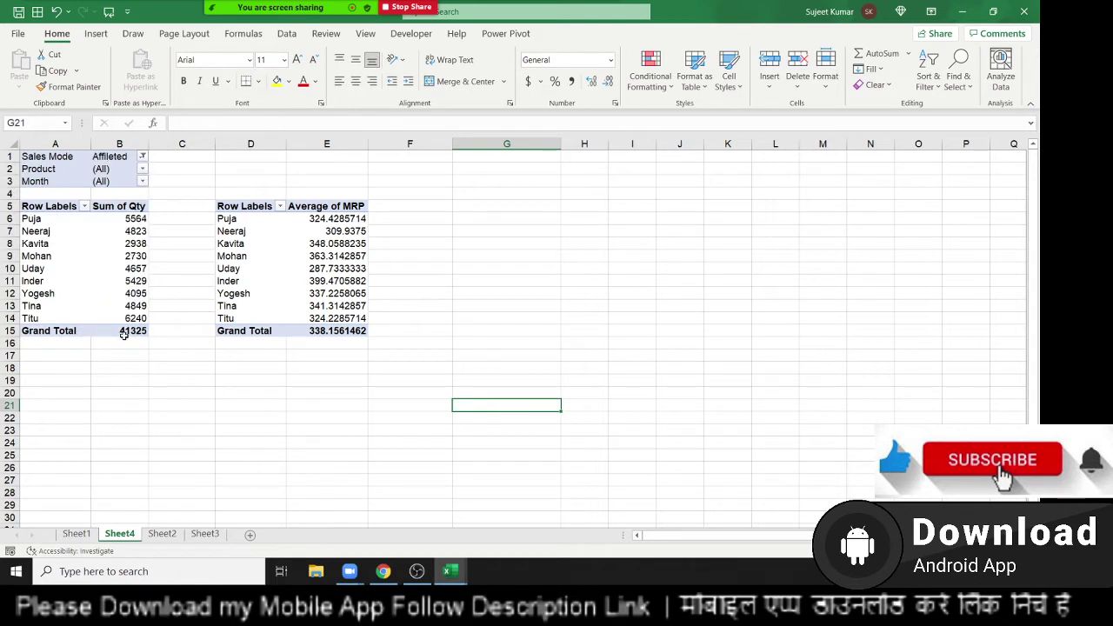
left_click_drag(130, 332, 26, 223)
left_click_drag(338, 318, 265, 219)
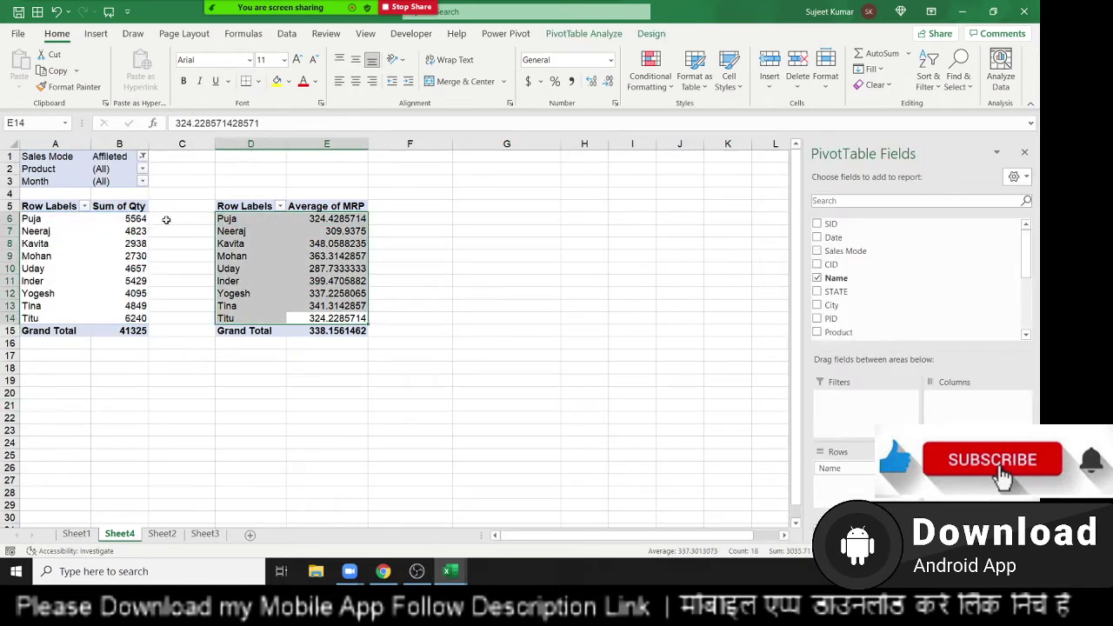
left_click(98, 222)
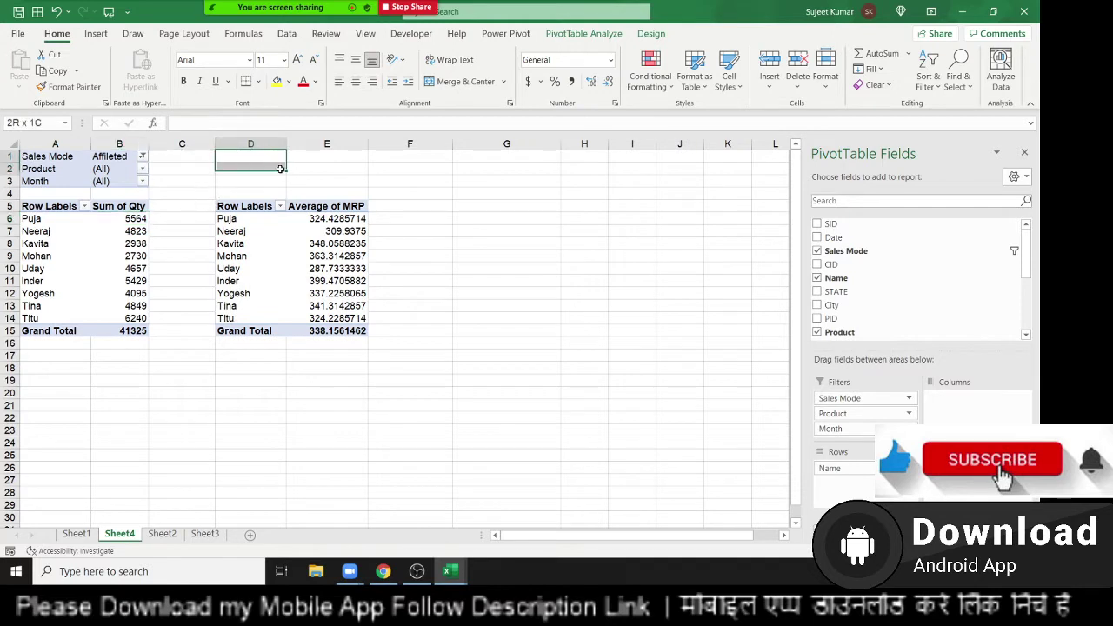
left_click_drag(236, 153, 296, 181)
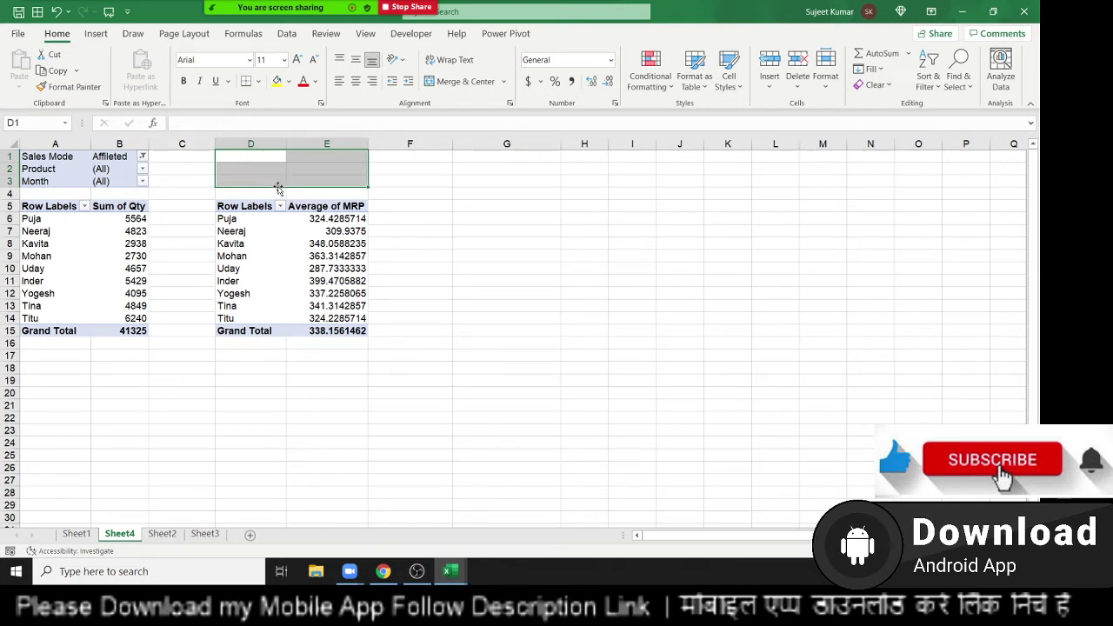
Drag Sales Mode, Product and Month out of PivotTable1's Filters area
left_click(131, 255)
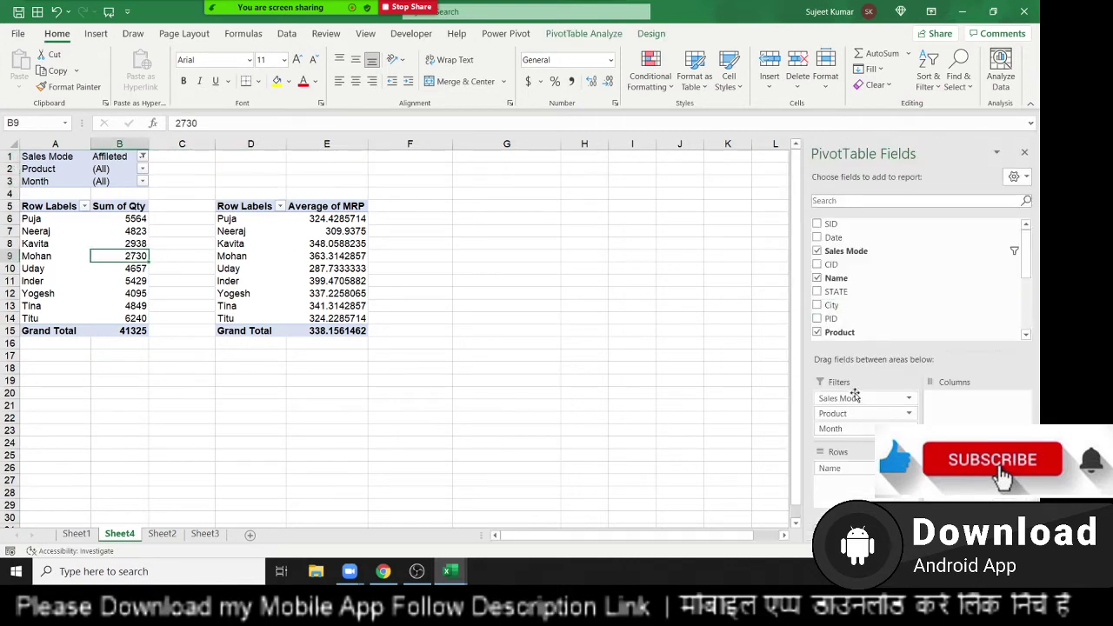
mouse_move(844, 397)
left_mouse_down()
mouse_move(863, 409)
mouse_move(885, 328)
left_mouse_up()
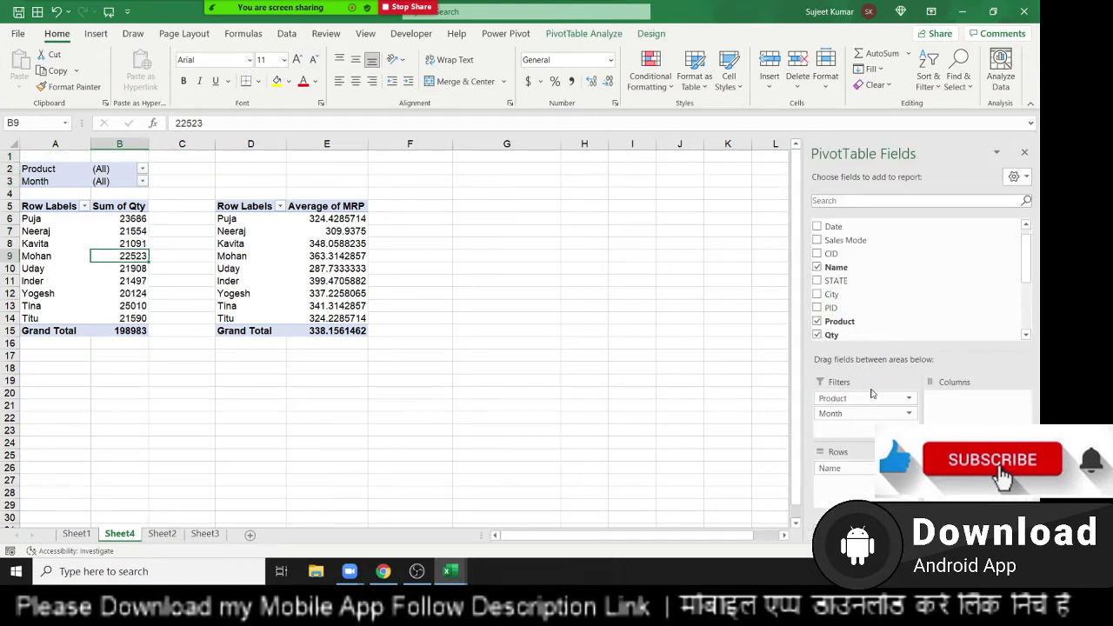
left_click_drag(832, 398, 893, 322)
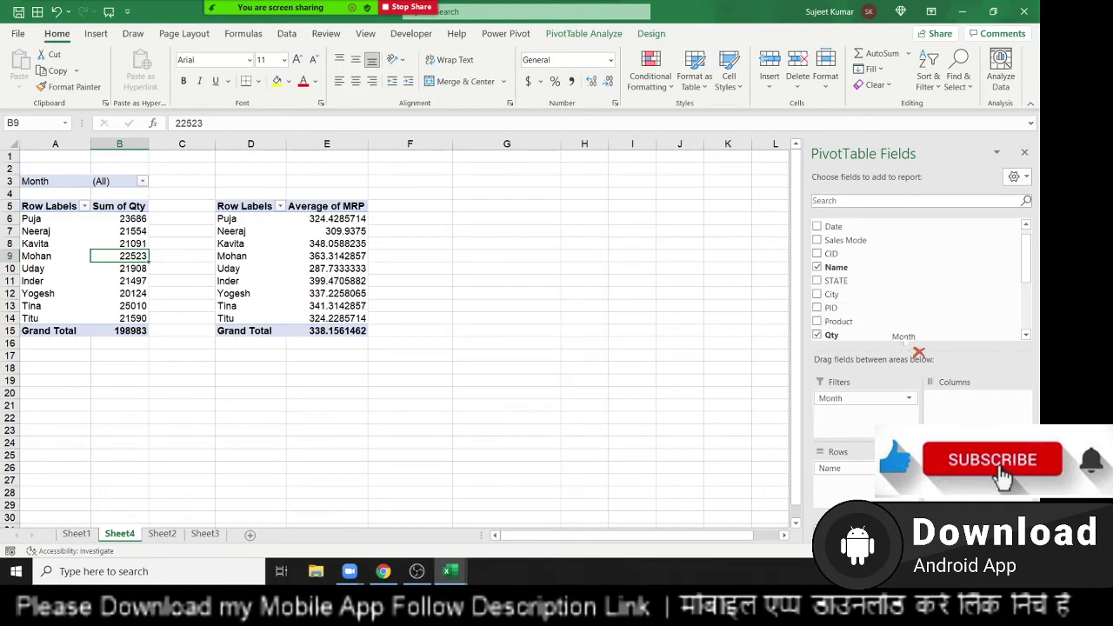
left_click_drag(832, 398, 900, 339)
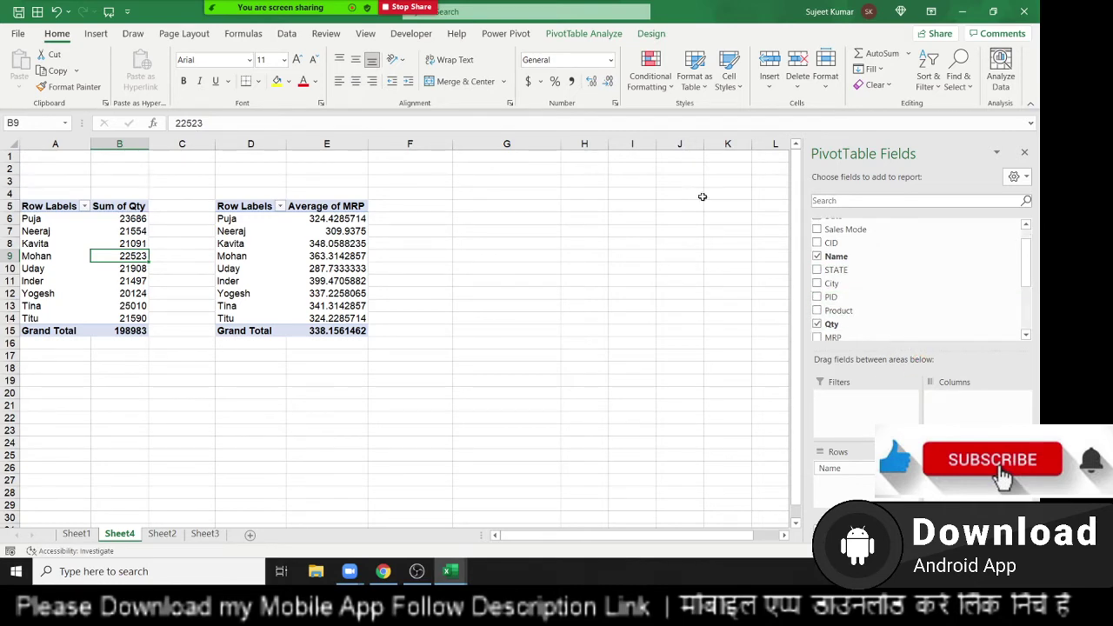
left_click(584, 34)
Insert Sales Mode, Name, City, Product and Month slicers for the first pivot
left_click(335, 77)
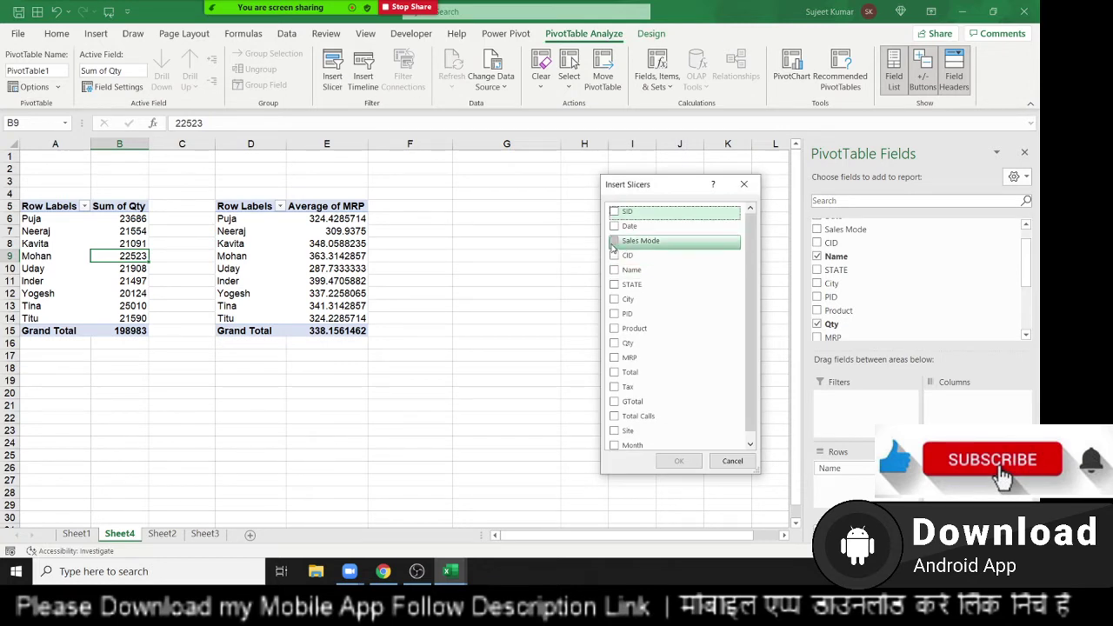
left_click(614, 242)
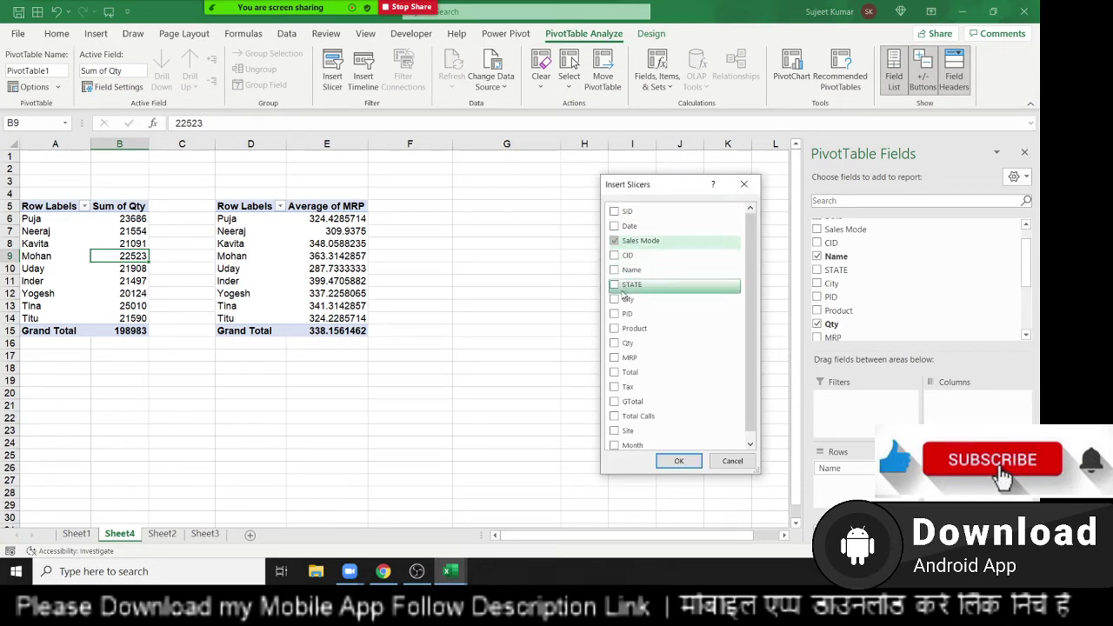
left_click(614, 271)
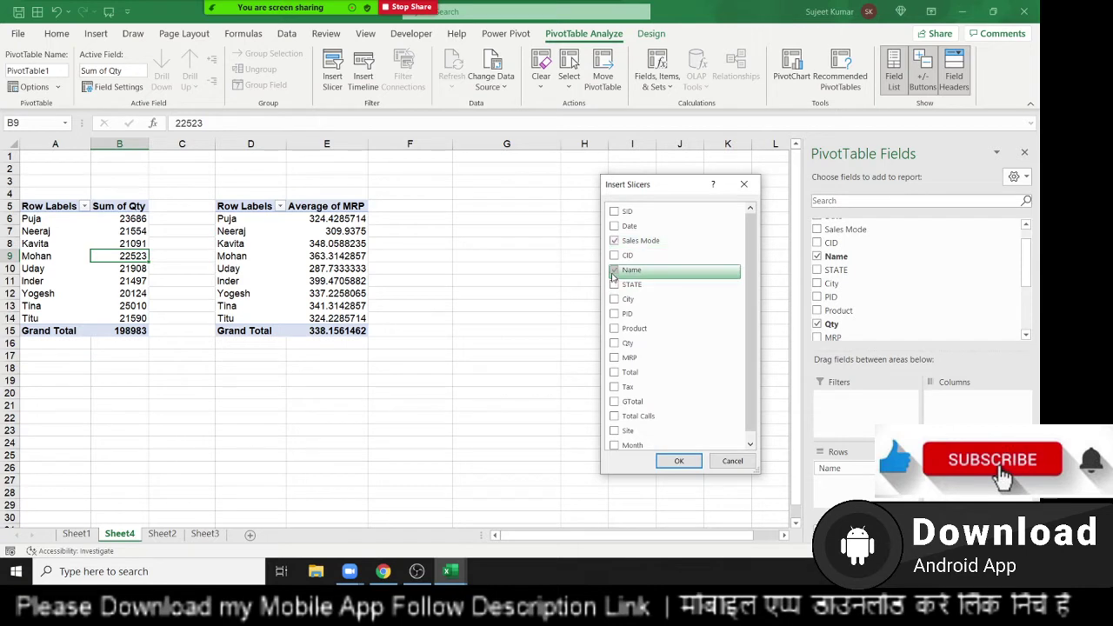
left_click(614, 329)
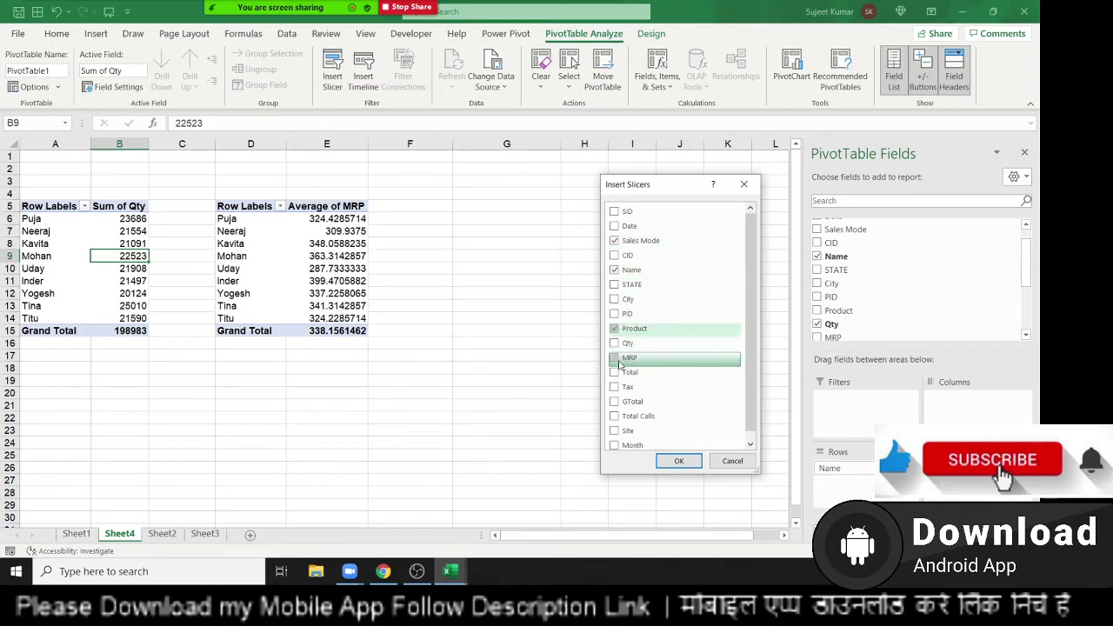
scroll(614, 374, "down", 1)
left_click(615, 440)
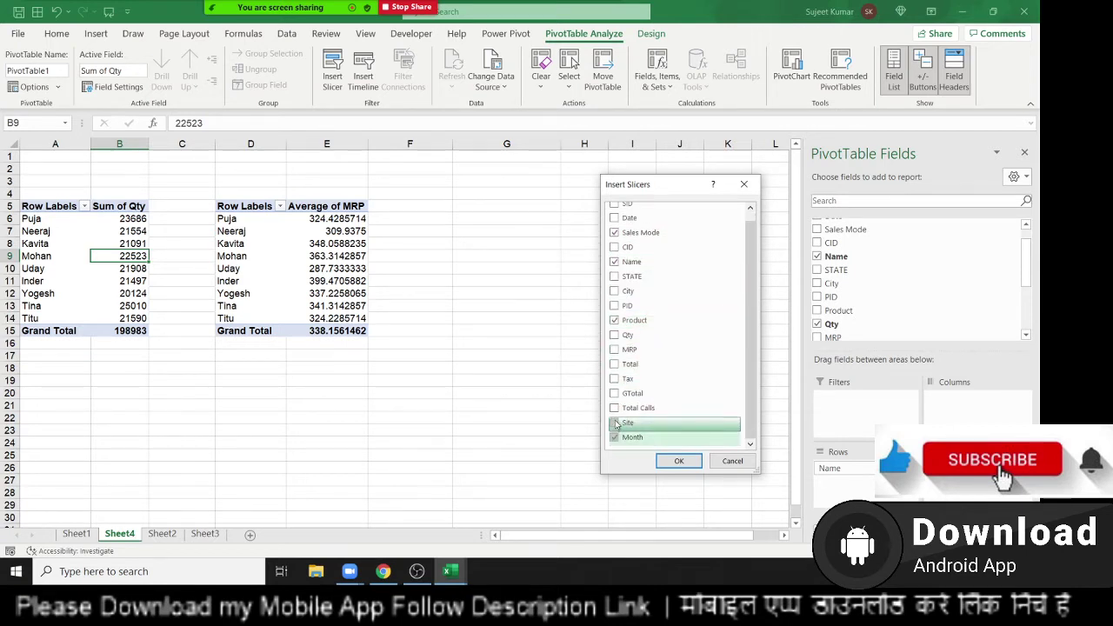
scroll(614, 366, "up", 1)
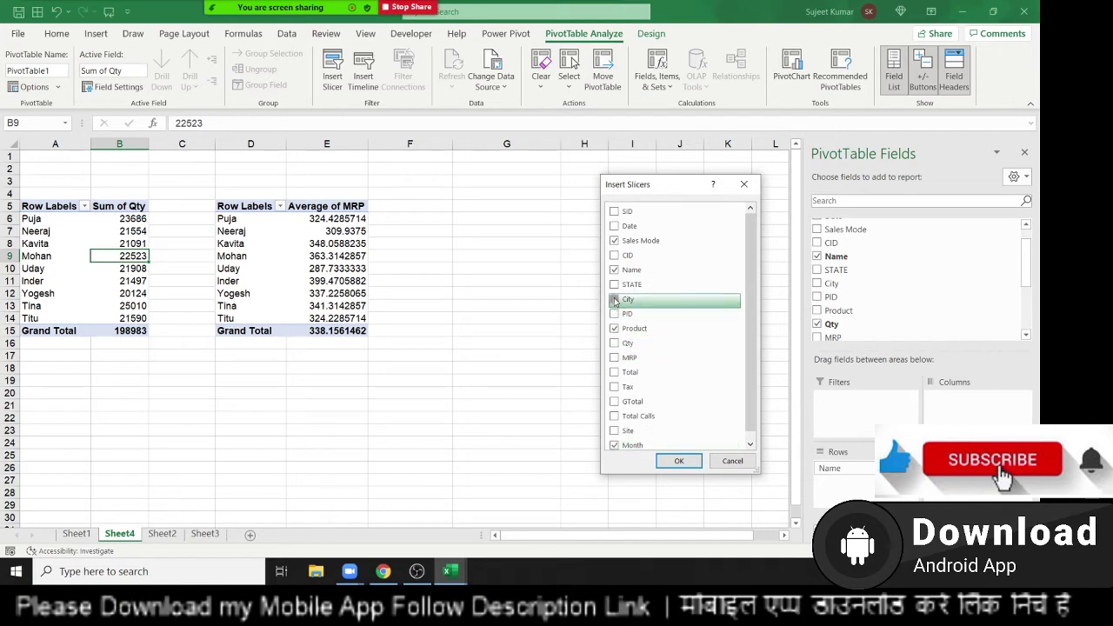
left_click(678, 461)
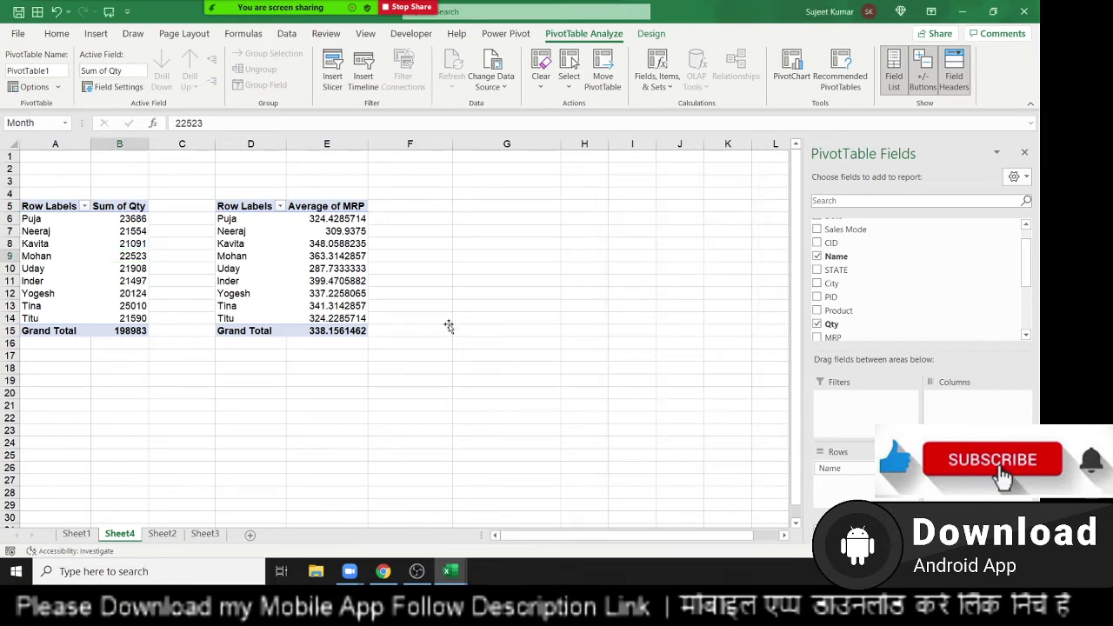
Move the Sales Mode slicer right near column F and place Name beside it
left_click(583, 267)
mouse_move(361, 183)
left_mouse_down()
mouse_move(473, 176)
mouse_move(458, 154)
left_mouse_up()
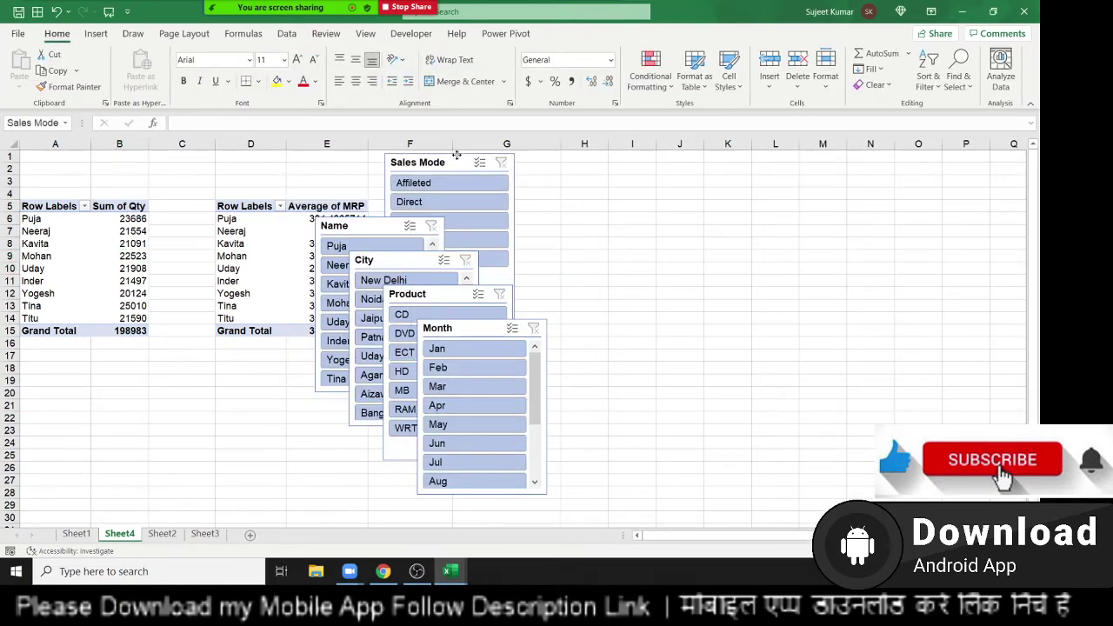
mouse_move(377, 211)
left_mouse_down()
mouse_move(538, 211)
mouse_move(581, 146)
left_mouse_up()
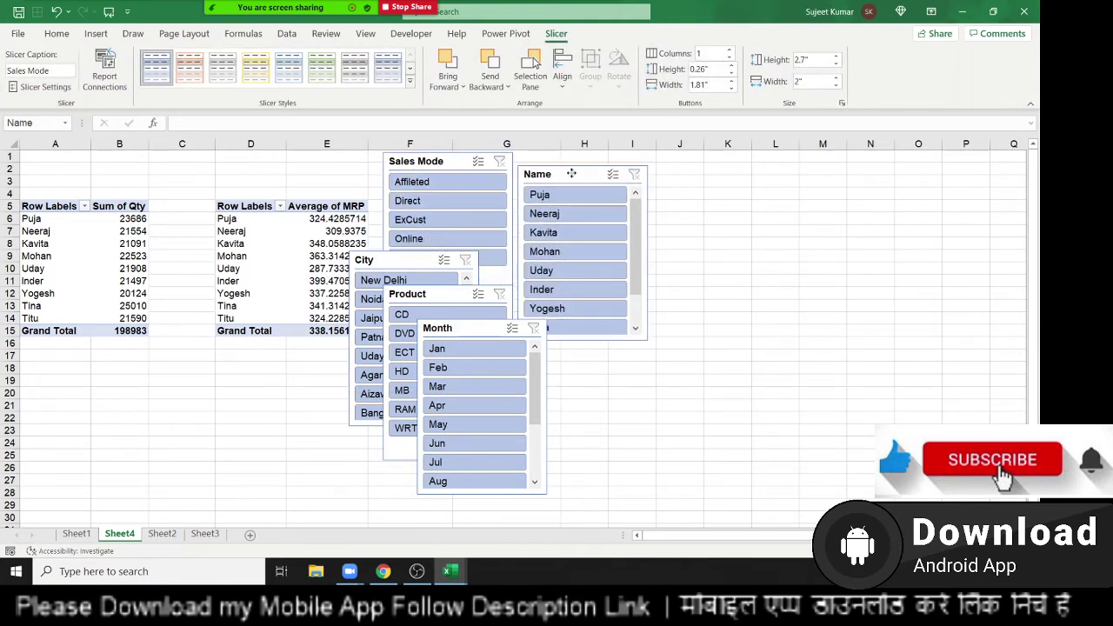
Line up the City and Product slicers beside Name at the top and shorten the Sales Mode slicer
left_click_drag(413, 262, 723, 153)
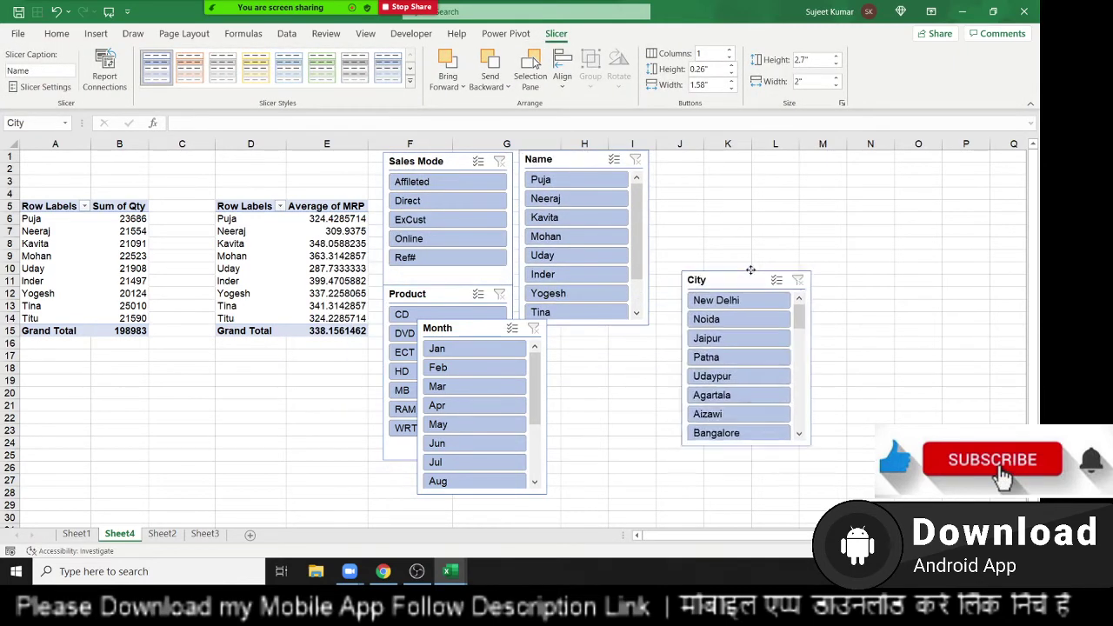
left_click(723, 153)
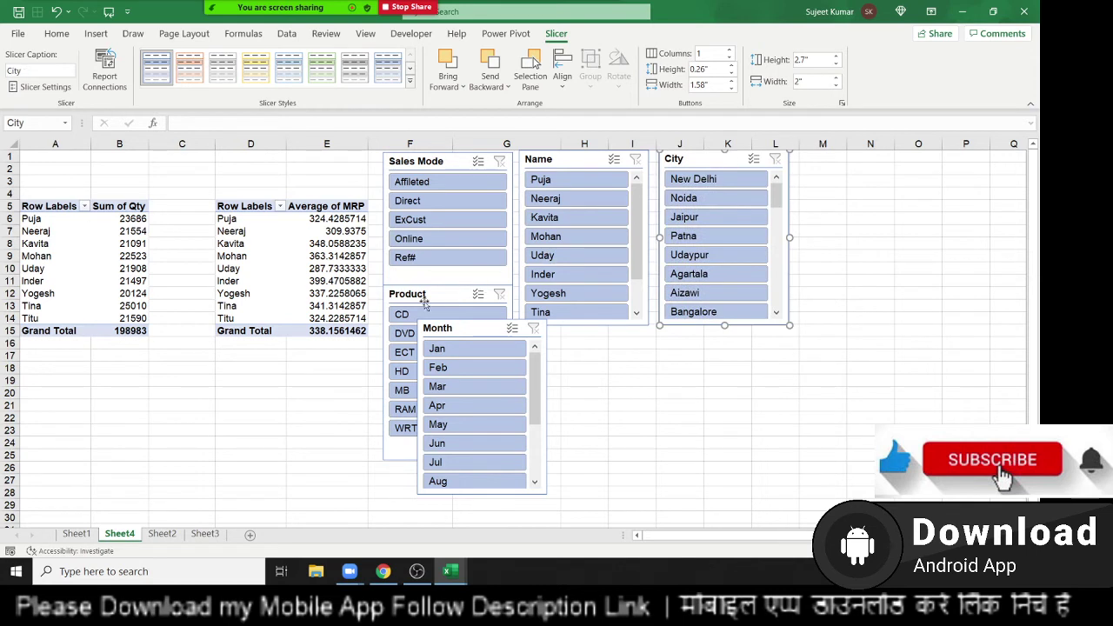
mouse_move(424, 301)
left_mouse_down()
mouse_move(840, 174)
mouse_move(836, 159)
left_mouse_up()
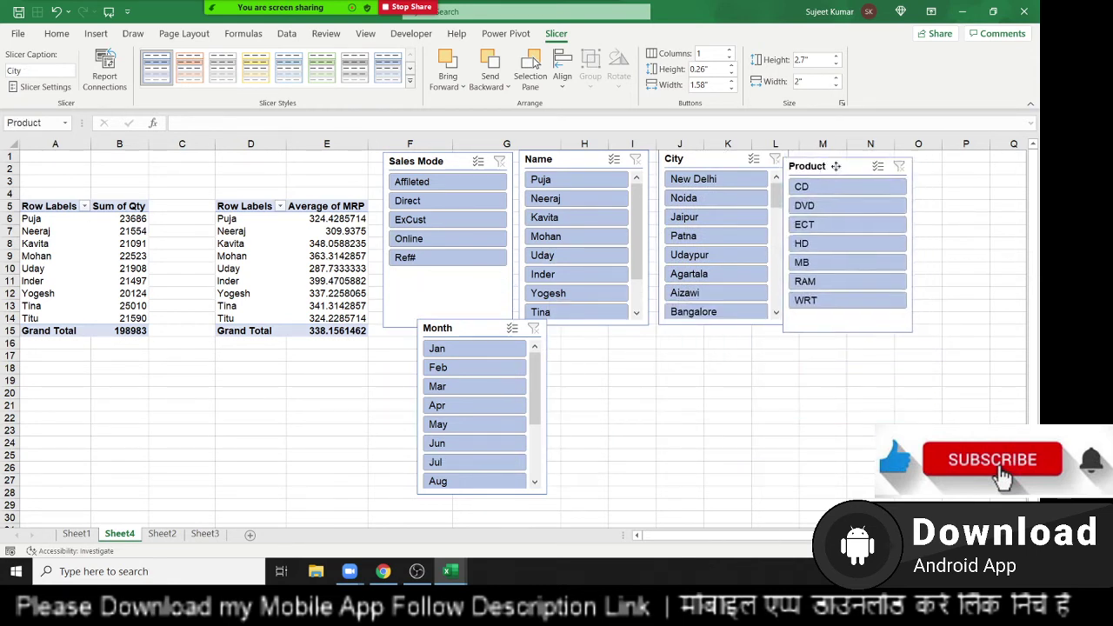
left_click(509, 329)
left_click_drag(509, 329, 755, 410)
left_click(437, 322)
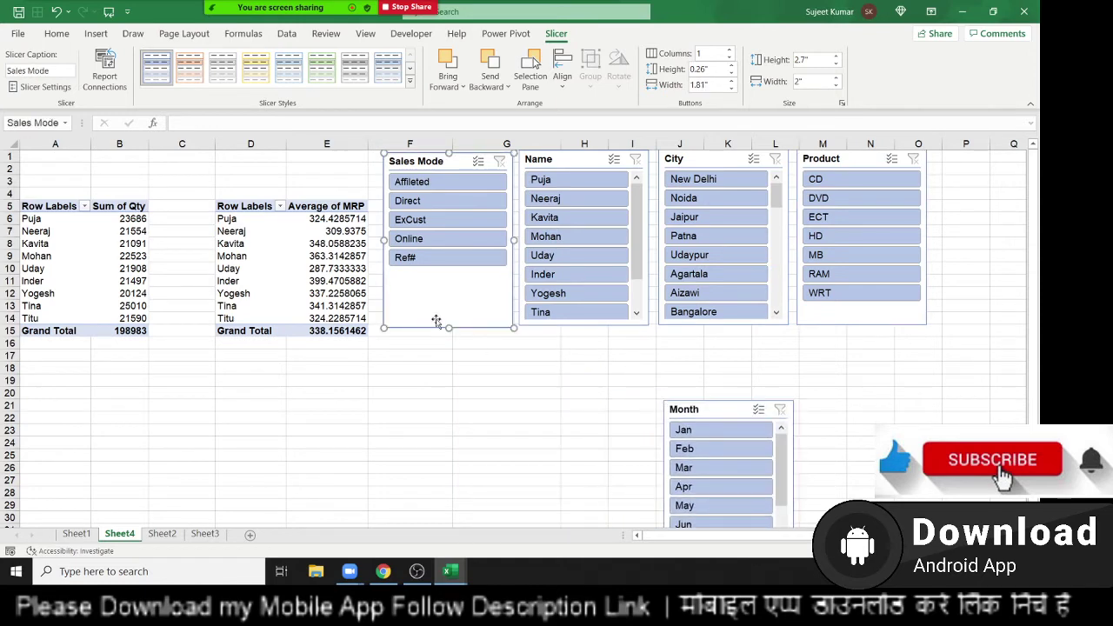
left_click_drag(447, 327, 448, 280)
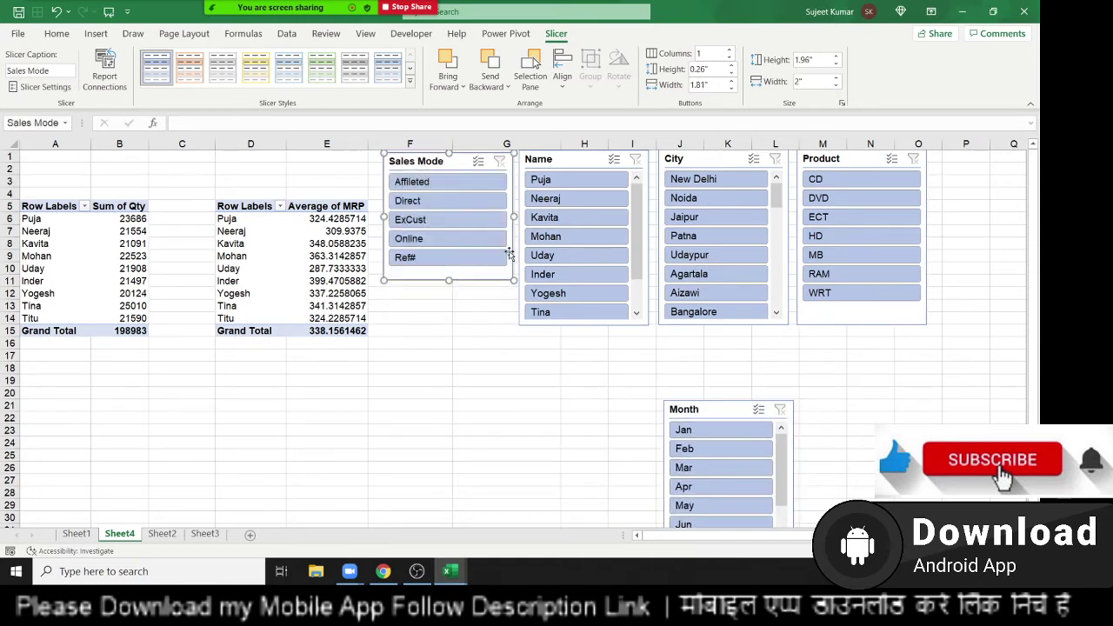
Give the Sales Mode slicer a green slicer style and move the Month slicer beneath it
double_click(561, 33)
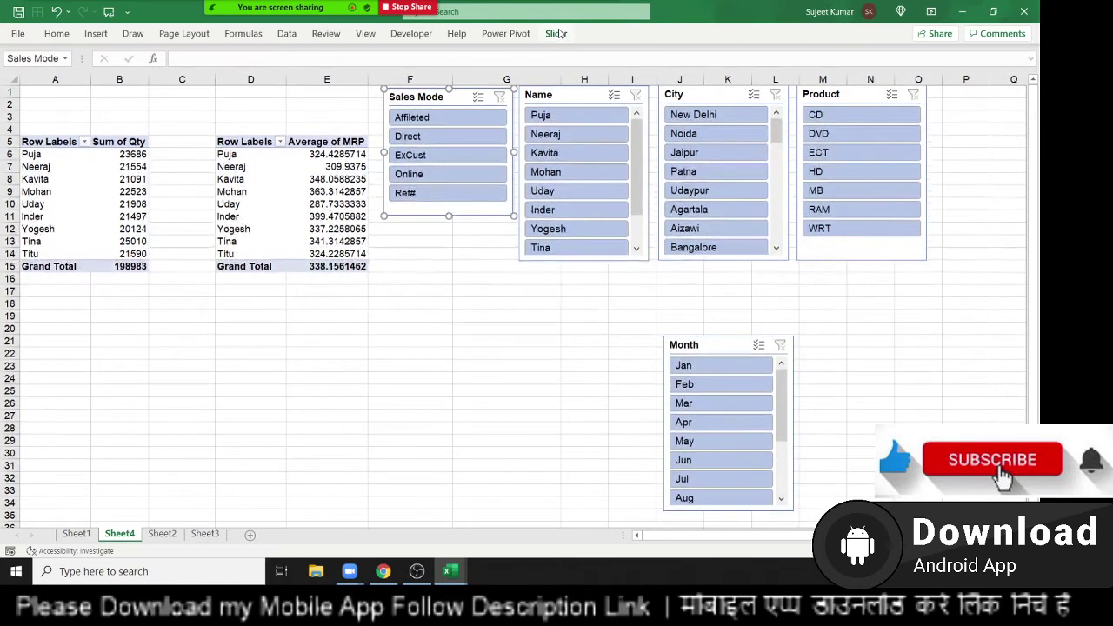
double_click(557, 33)
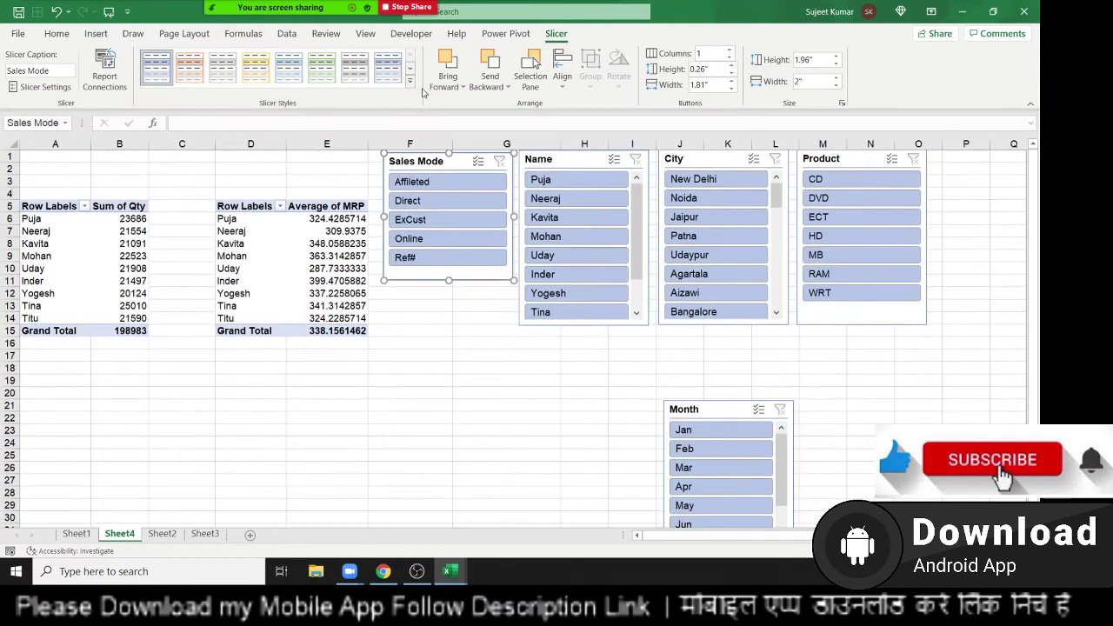
left_click(410, 81)
left_click(322, 148)
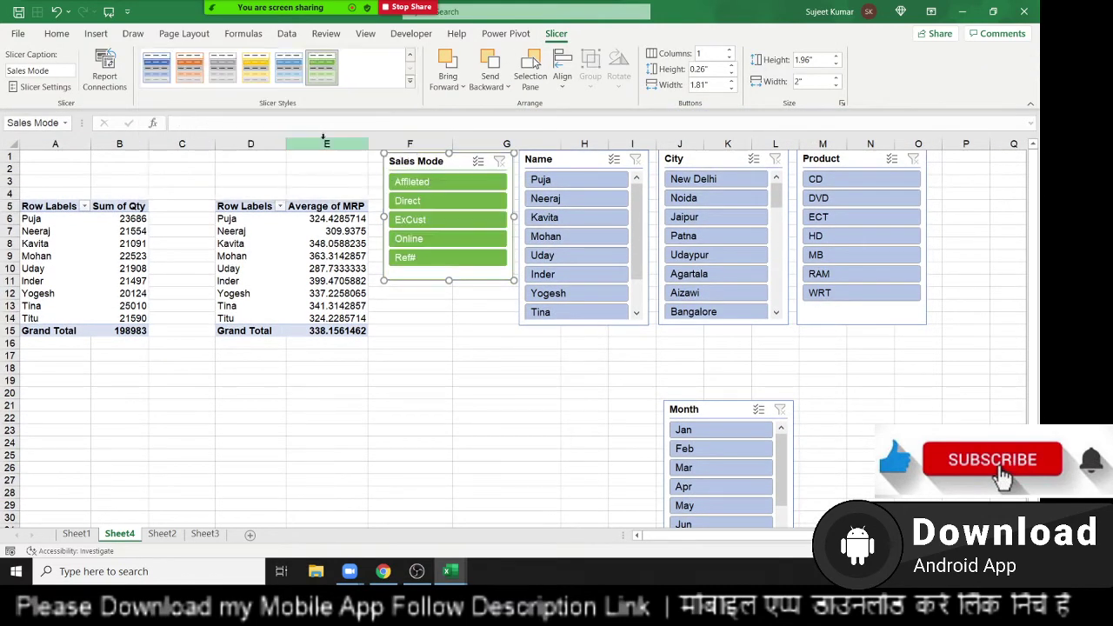
left_click(877, 418)
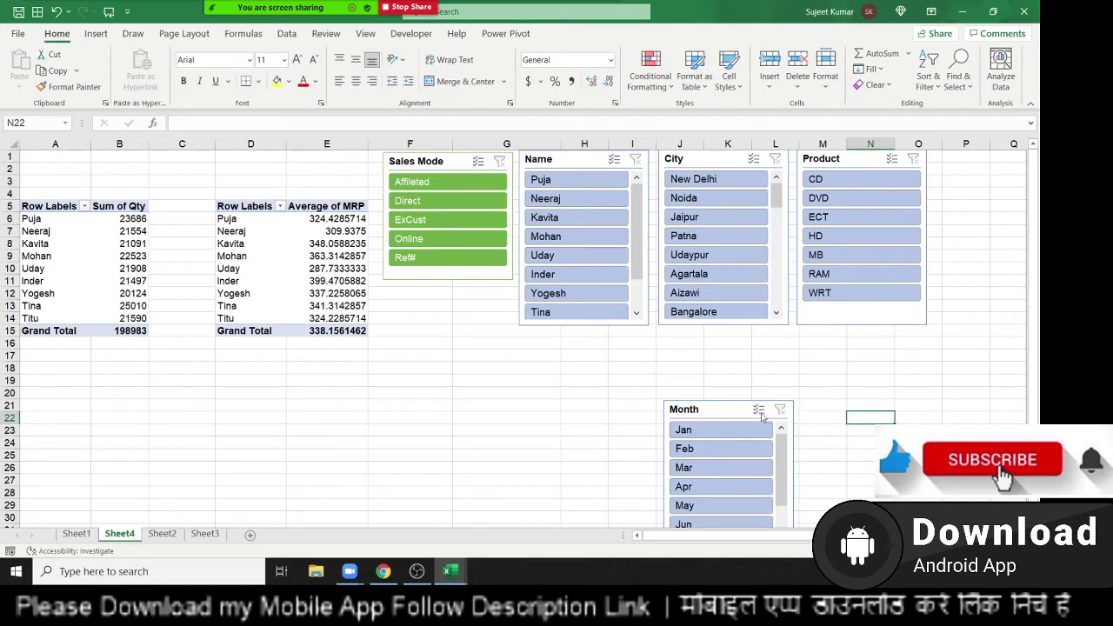
mouse_move(738, 410)
left_mouse_down()
mouse_move(468, 287)
mouse_move(457, 293)
left_mouse_up()
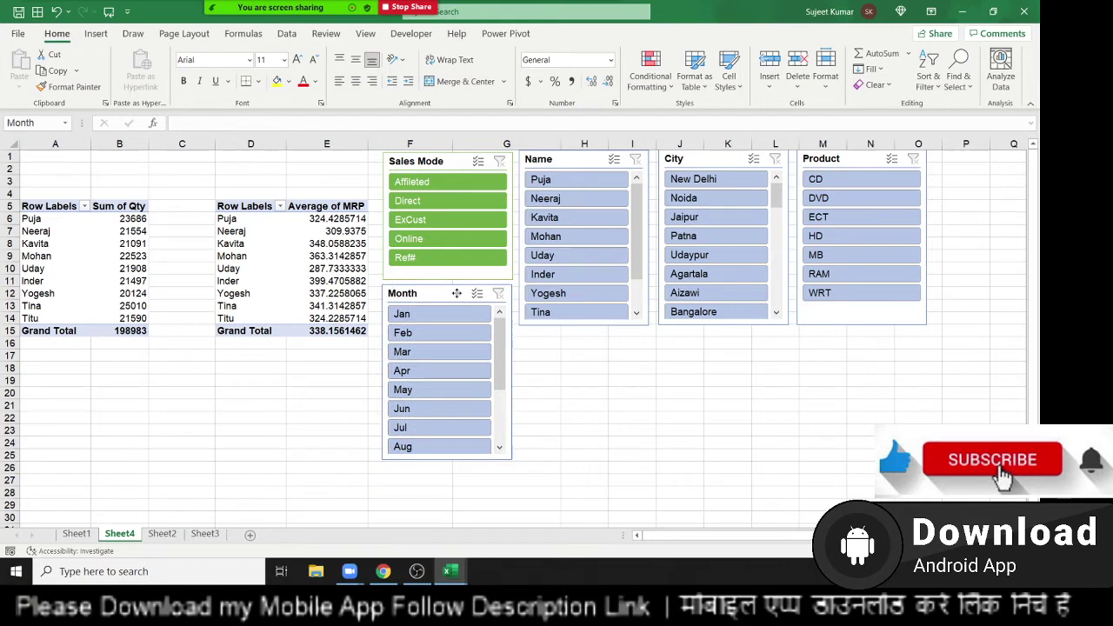
left_click(584, 405)
Filter the pivot to Puja, clear it, then filter to the Affileted sales mode
left_click(583, 189)
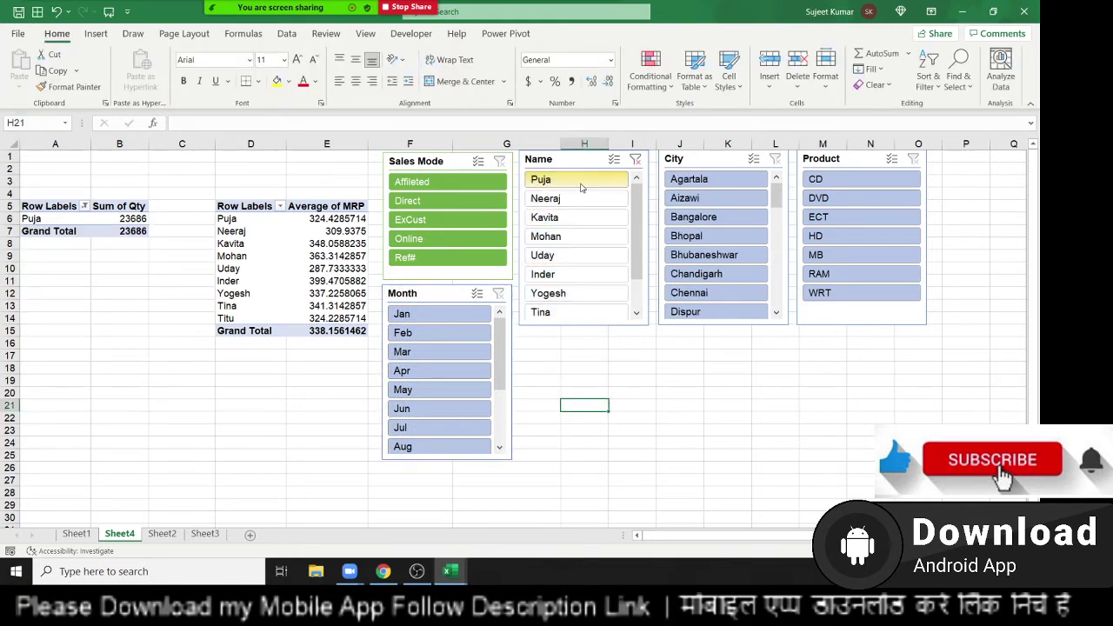
left_click(636, 160)
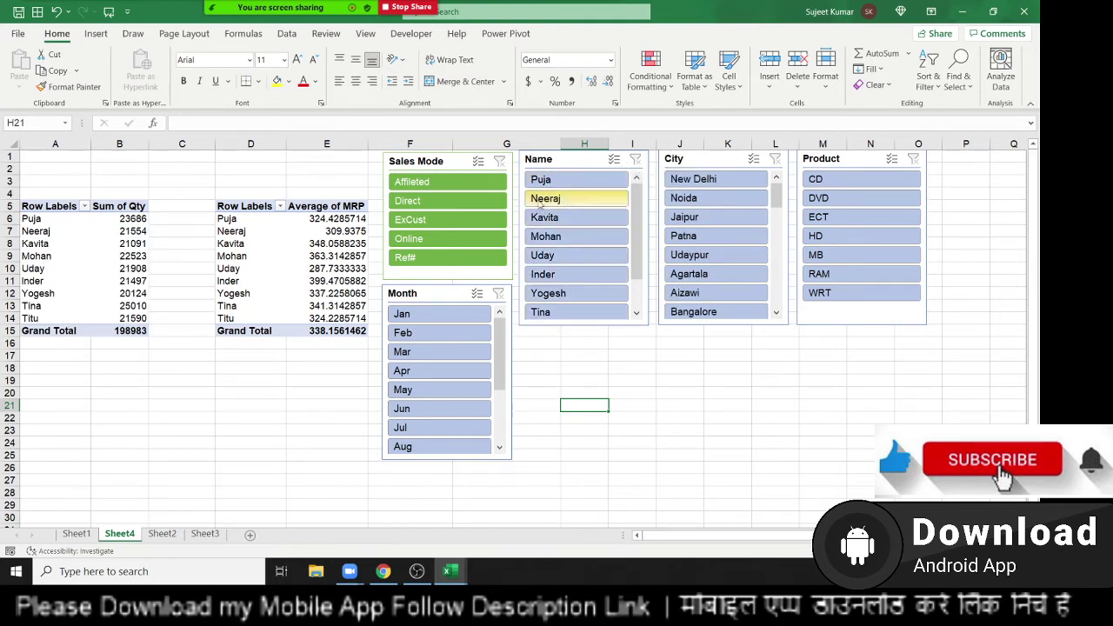
left_click(452, 181)
scroll(642, 237, "down", 1)
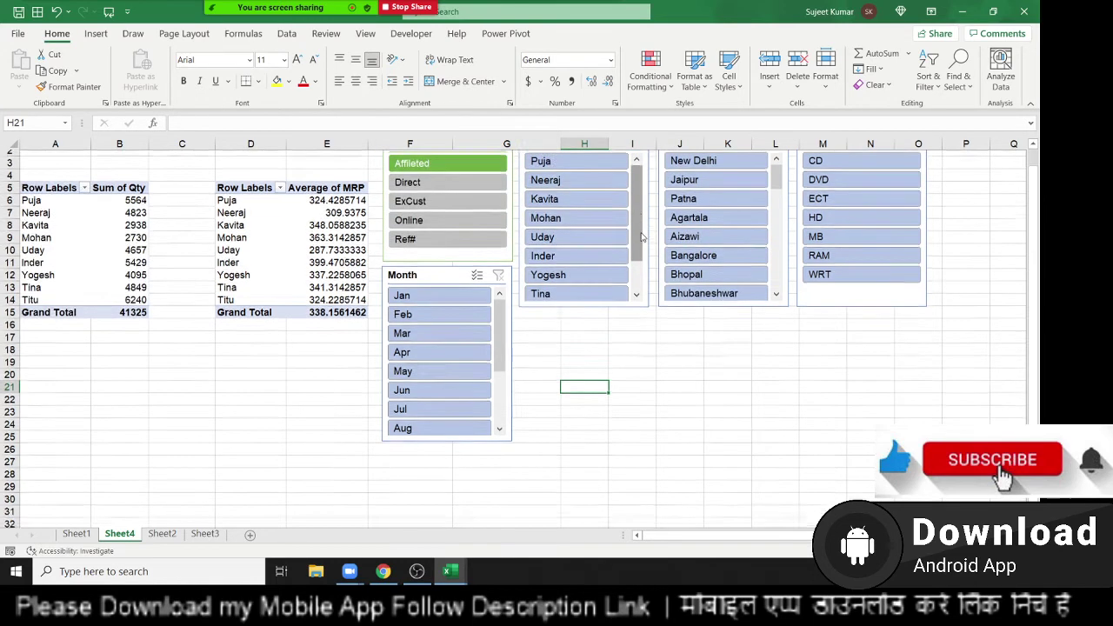
scroll(642, 236, "down", 5)
scroll(614, 229, "up", 6)
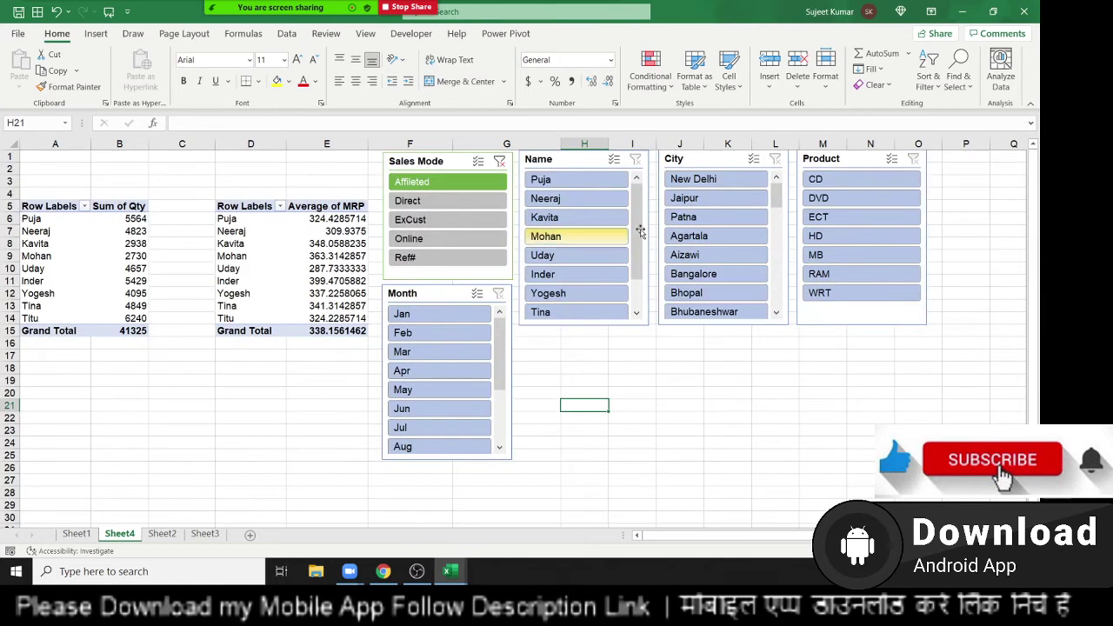
Test the product filters CD then MB, the month Jan, and the city Patna
left_click(817, 179)
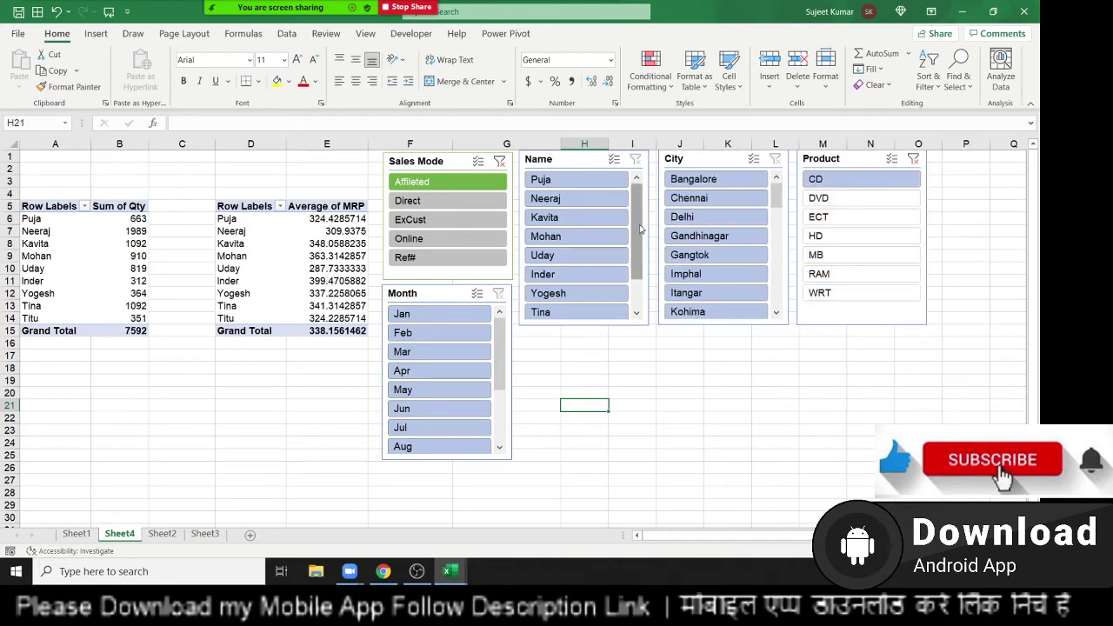
left_click_drag(637, 243, 637, 274)
scroll(626, 215, "up", 2)
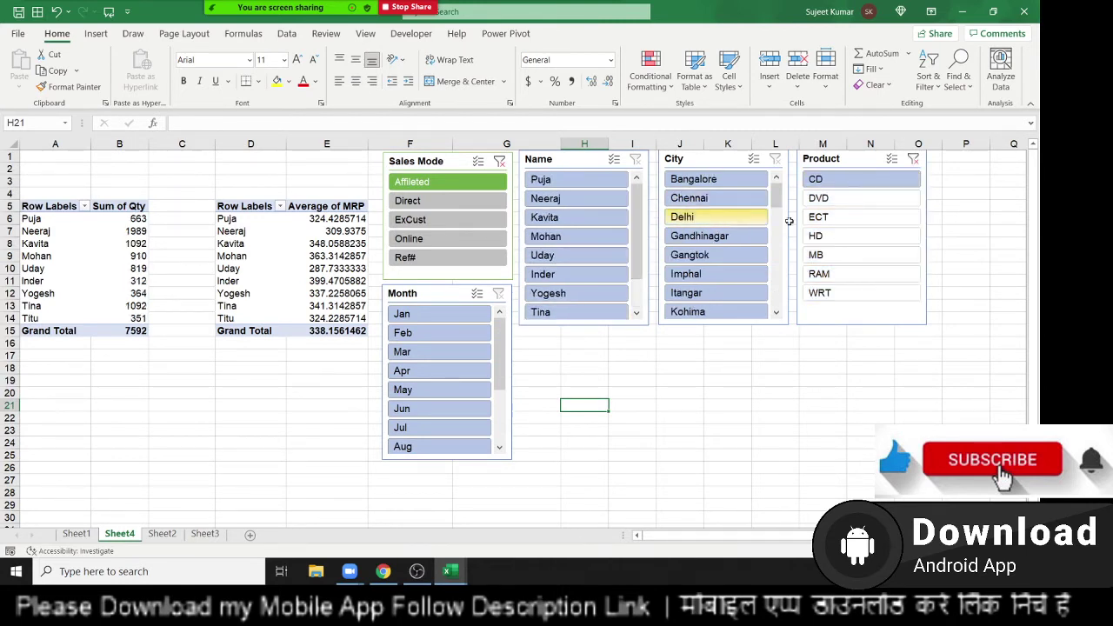
left_click(831, 258)
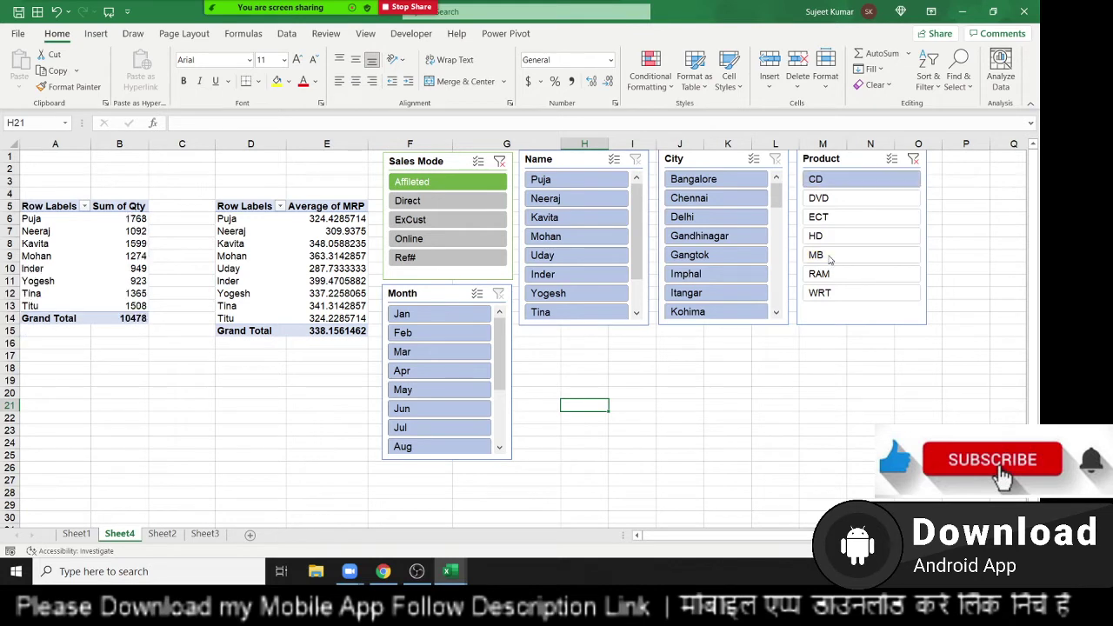
scroll(636, 285, "down", 1)
scroll(635, 284, "down", 1)
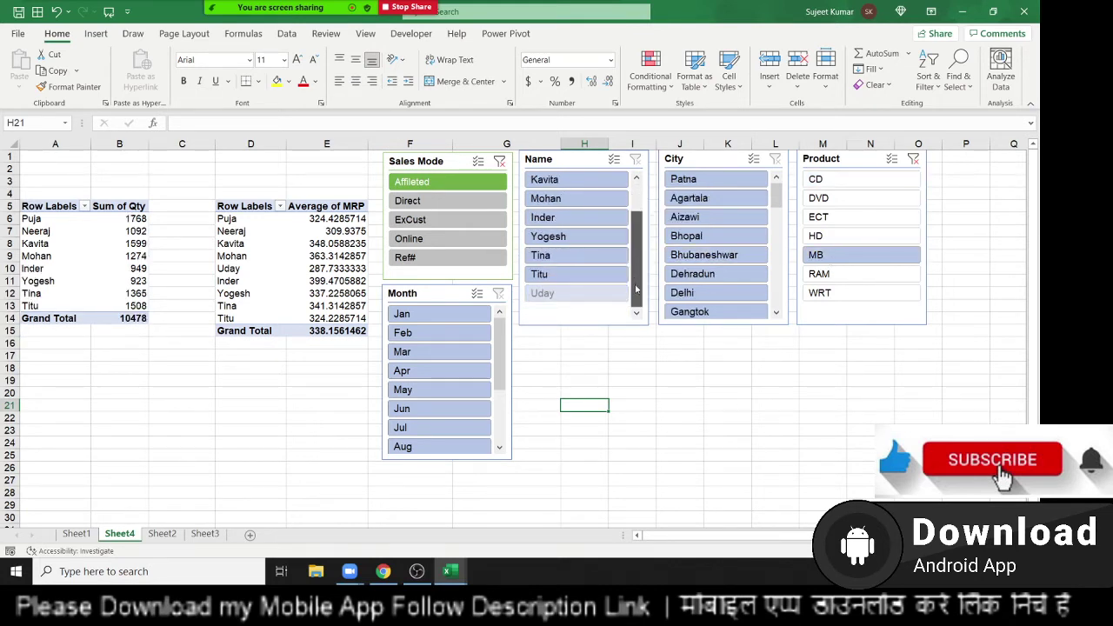
left_click(441, 313)
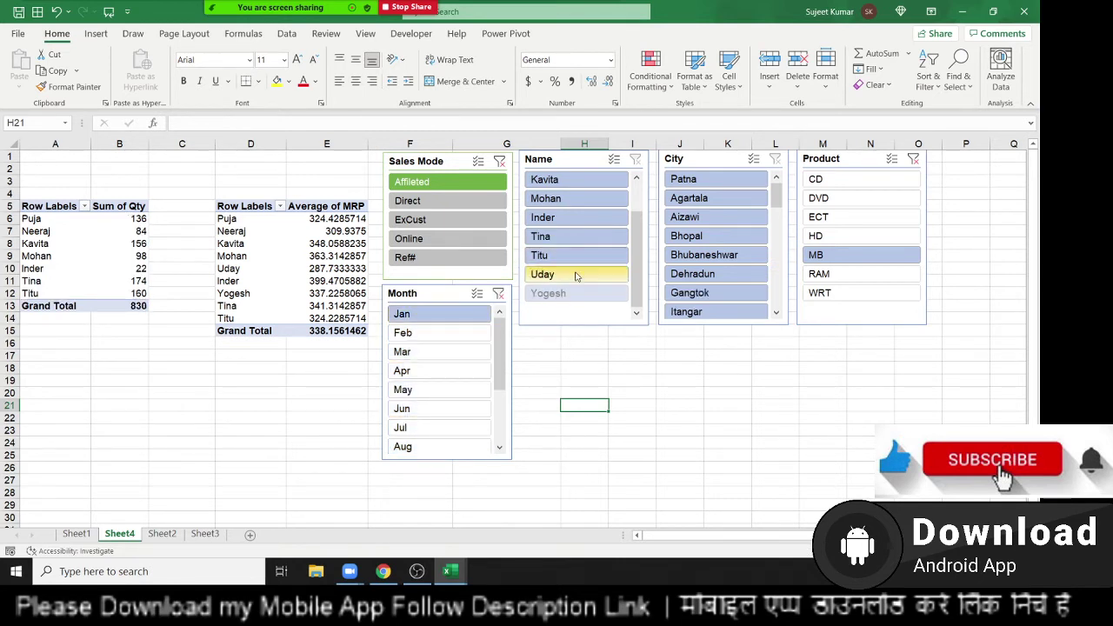
left_click(720, 180)
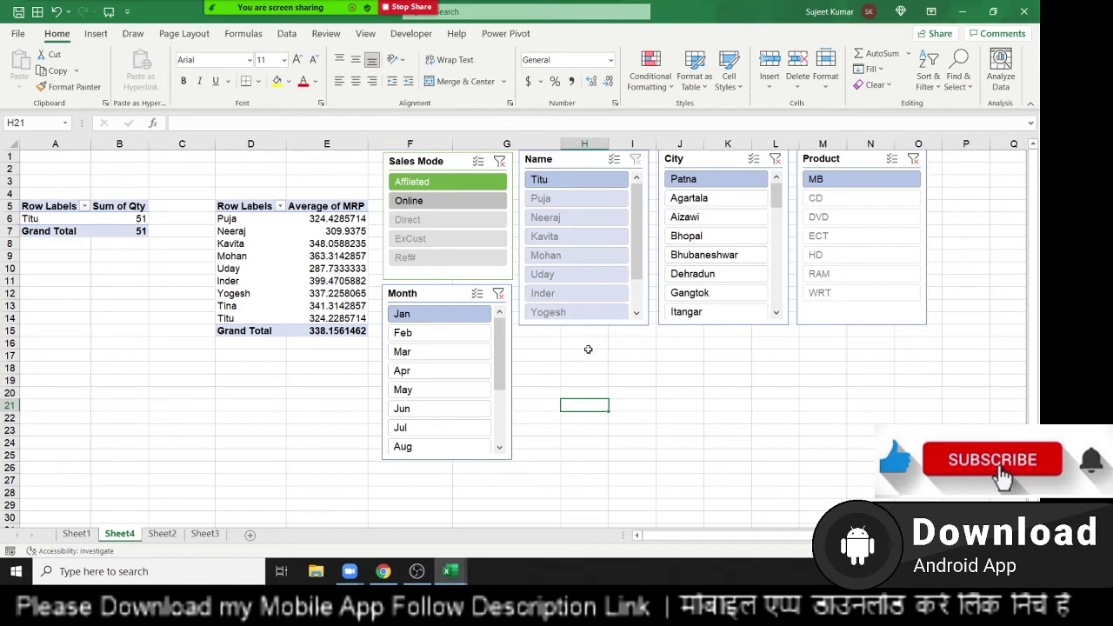
Clear the City, Product and Month slicer filters, leaving the total at 41325
left_click(774, 161)
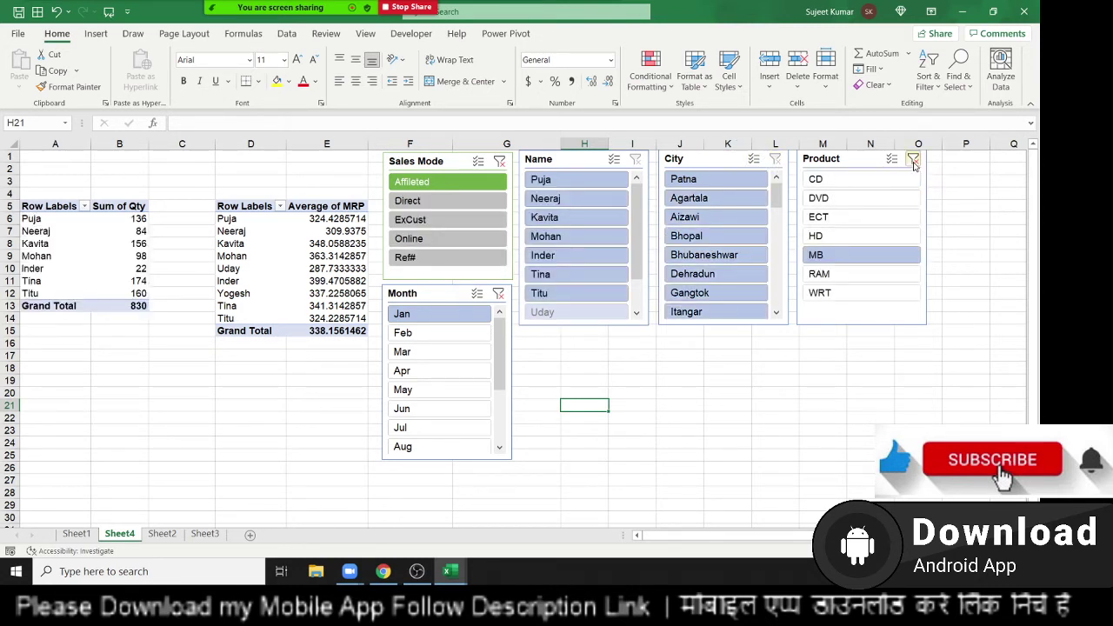
left_click(915, 162)
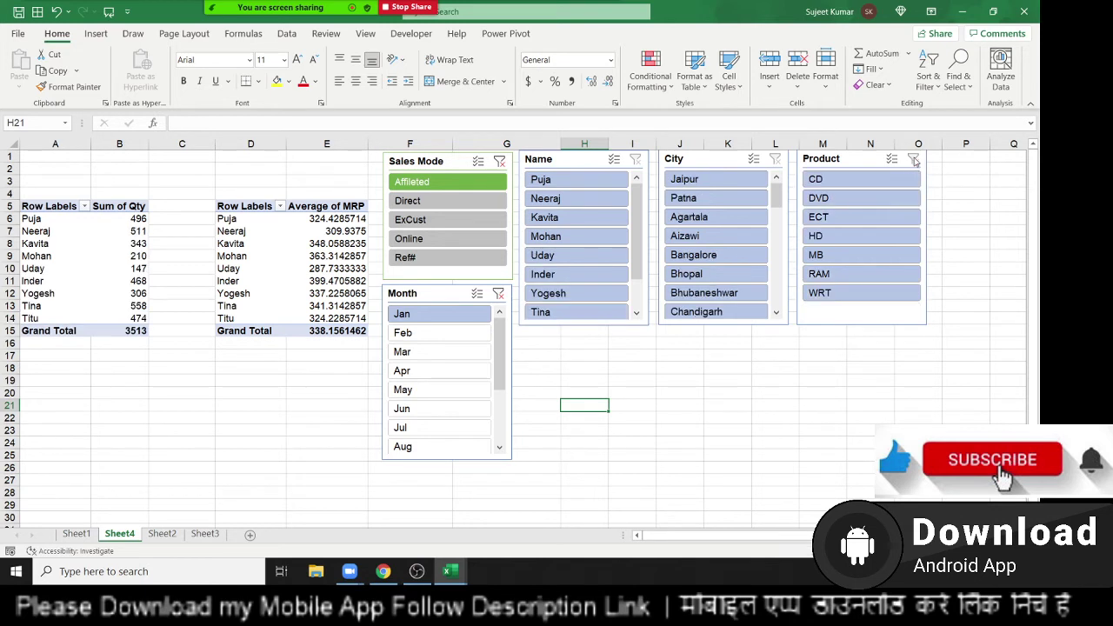
left_click(497, 295)
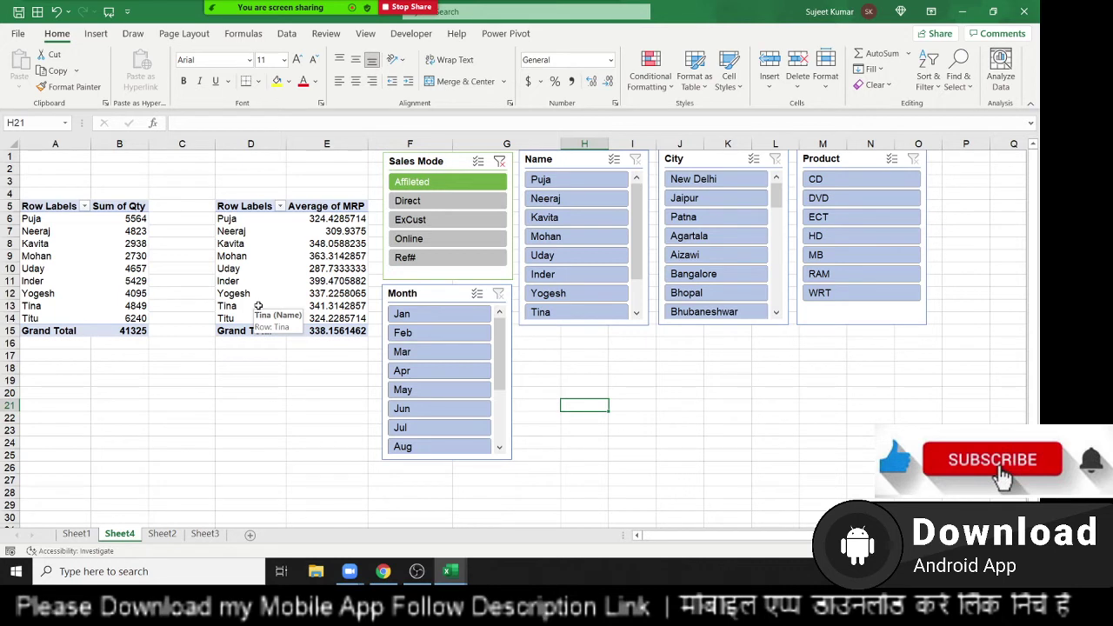
Connect the City, Month, Name, Product and Sales Mode slicers to the Average of MRP pivot
left_click(258, 306)
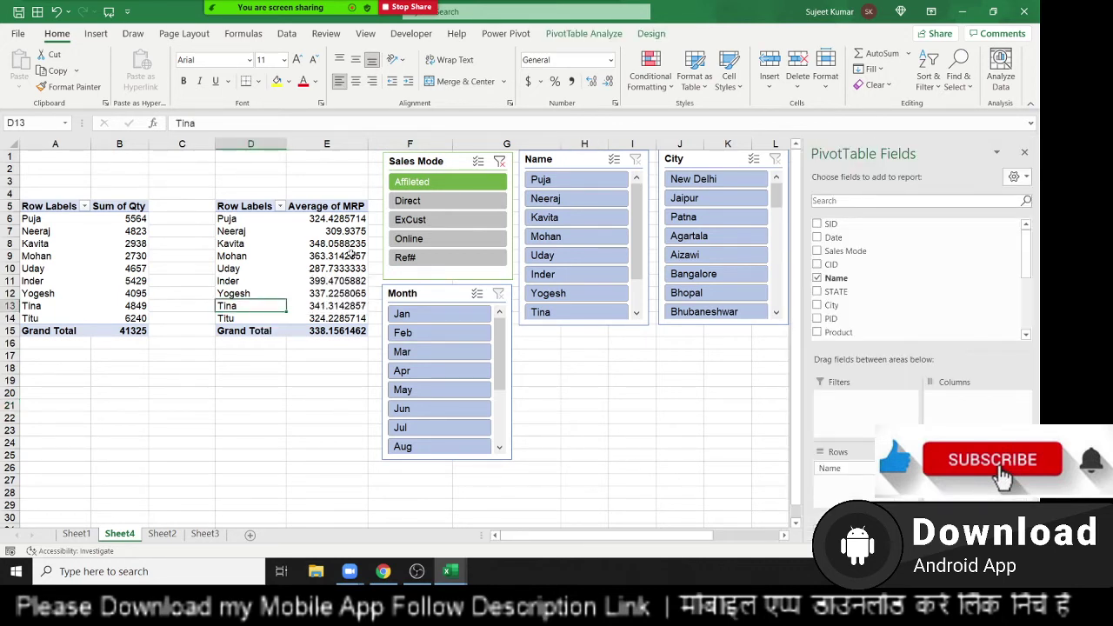
left_click(584, 33)
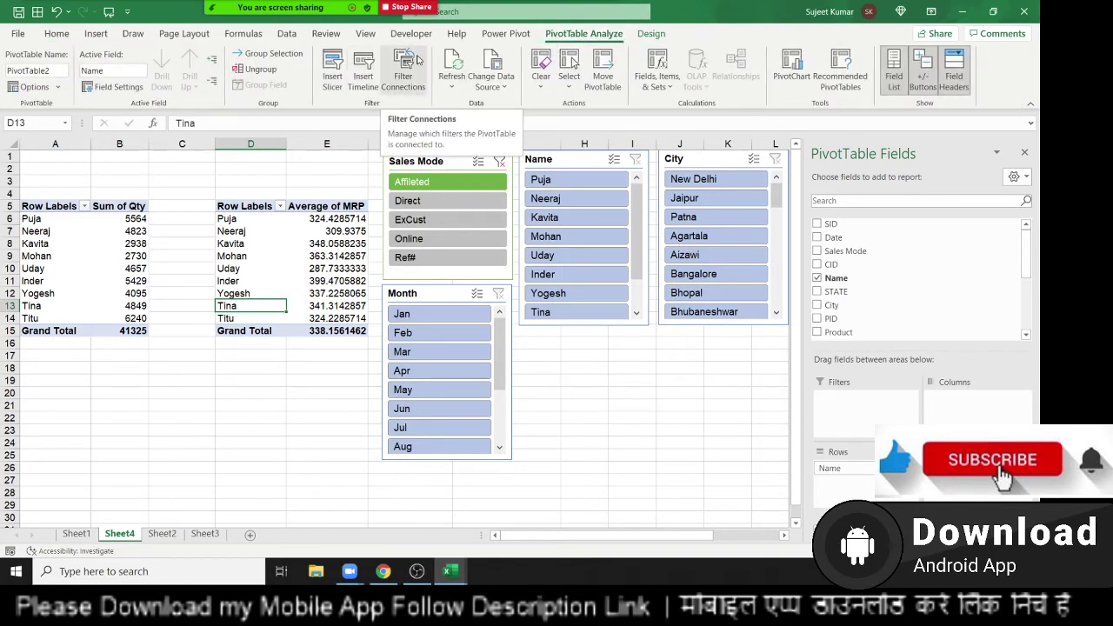
left_click(405, 86)
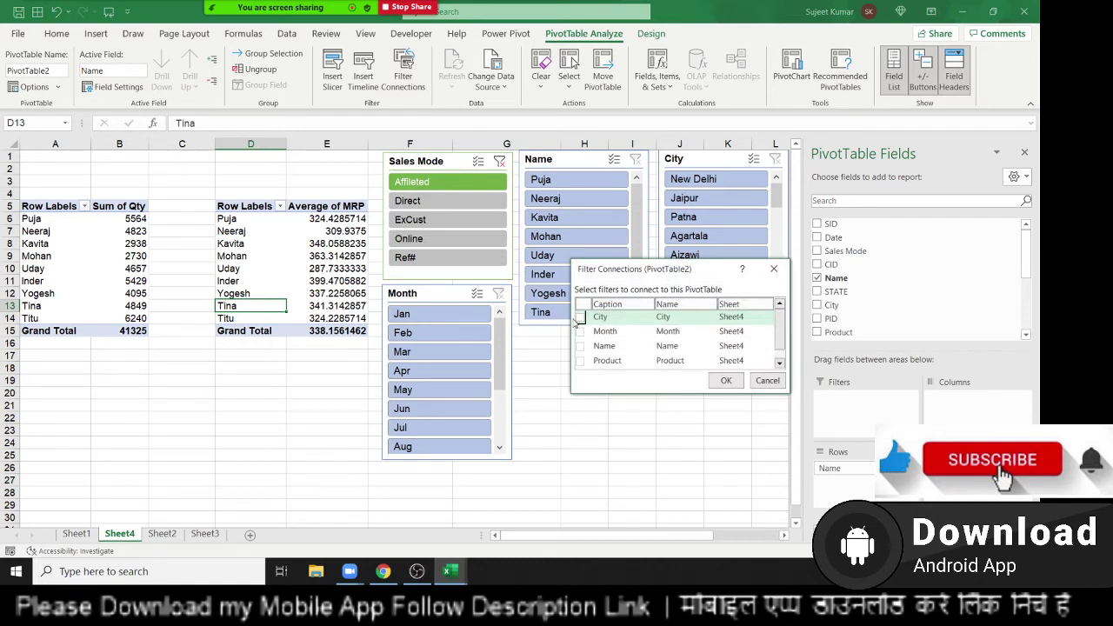
left_click(580, 318)
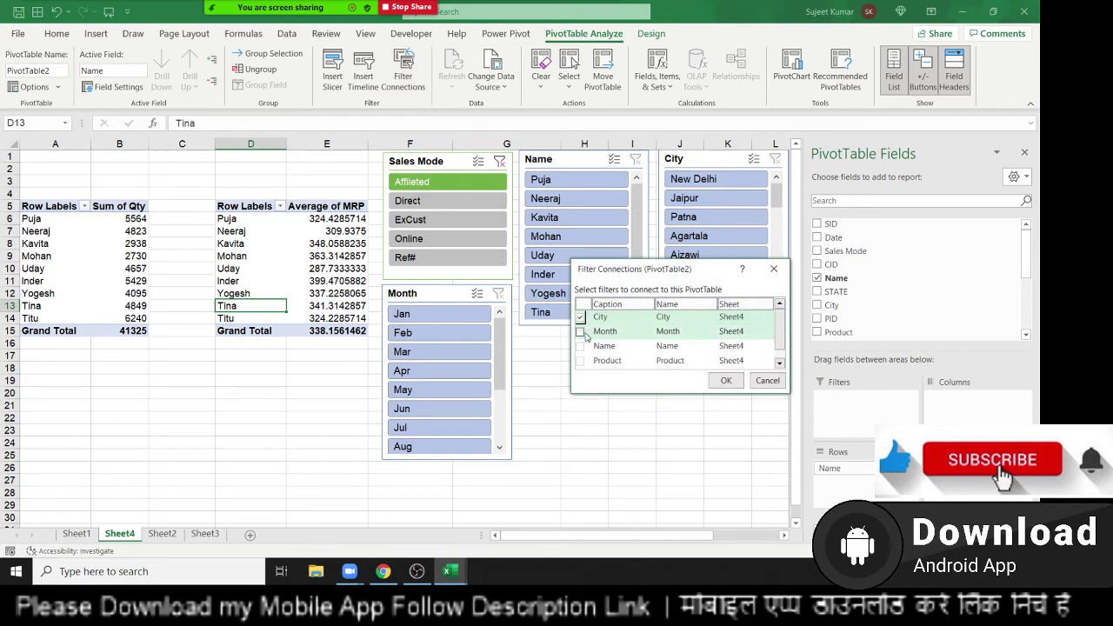
left_click(580, 331)
left_click(581, 346)
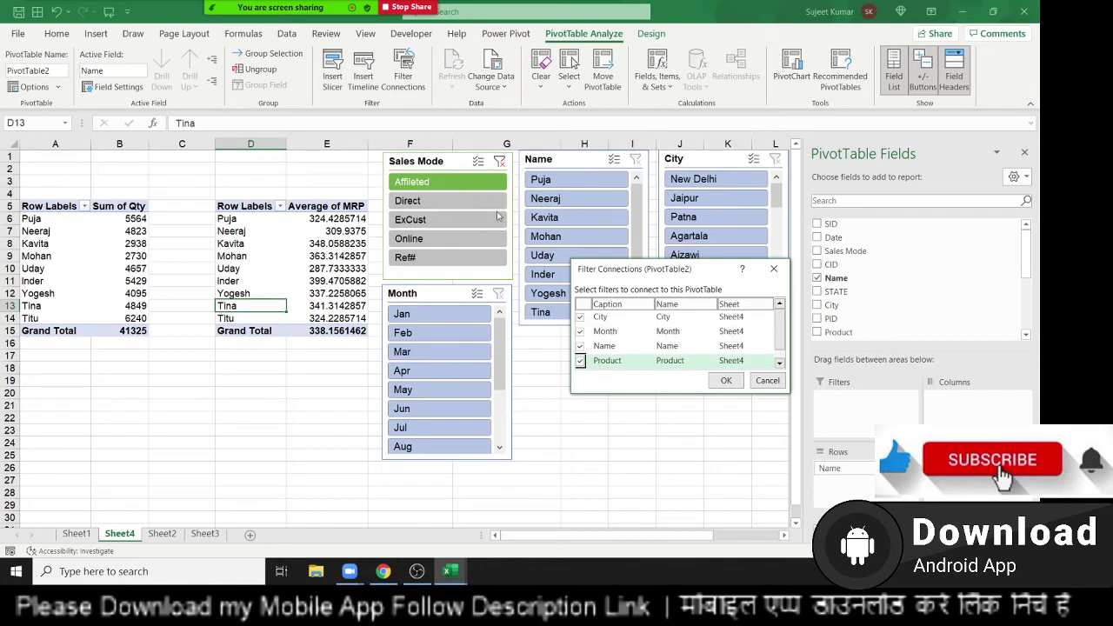
scroll(746, 367, "down", 1)
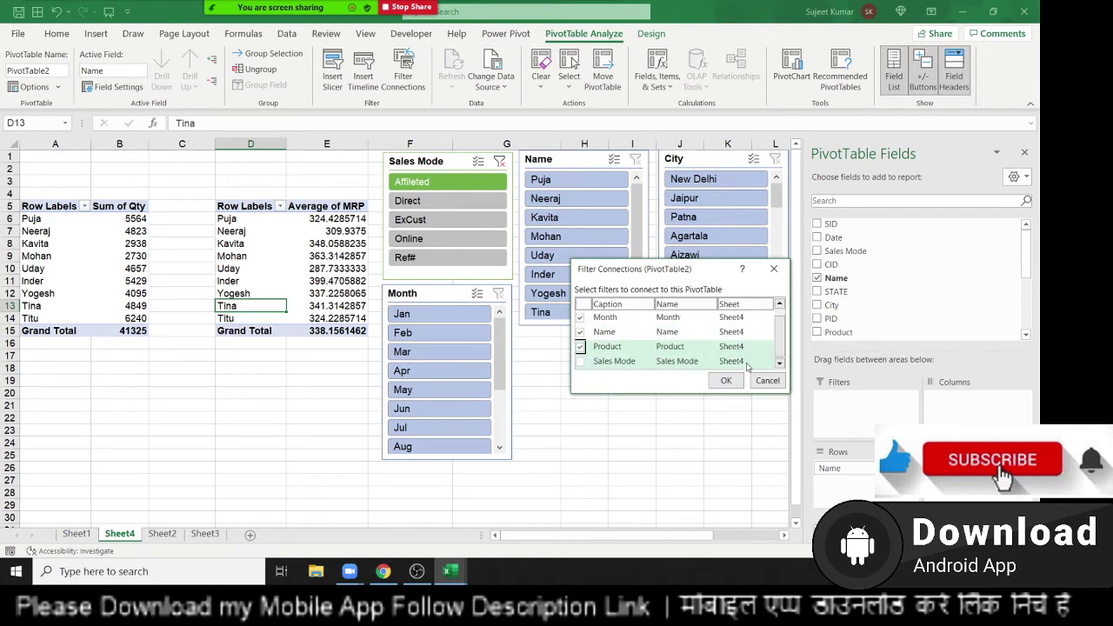
left_click(580, 361)
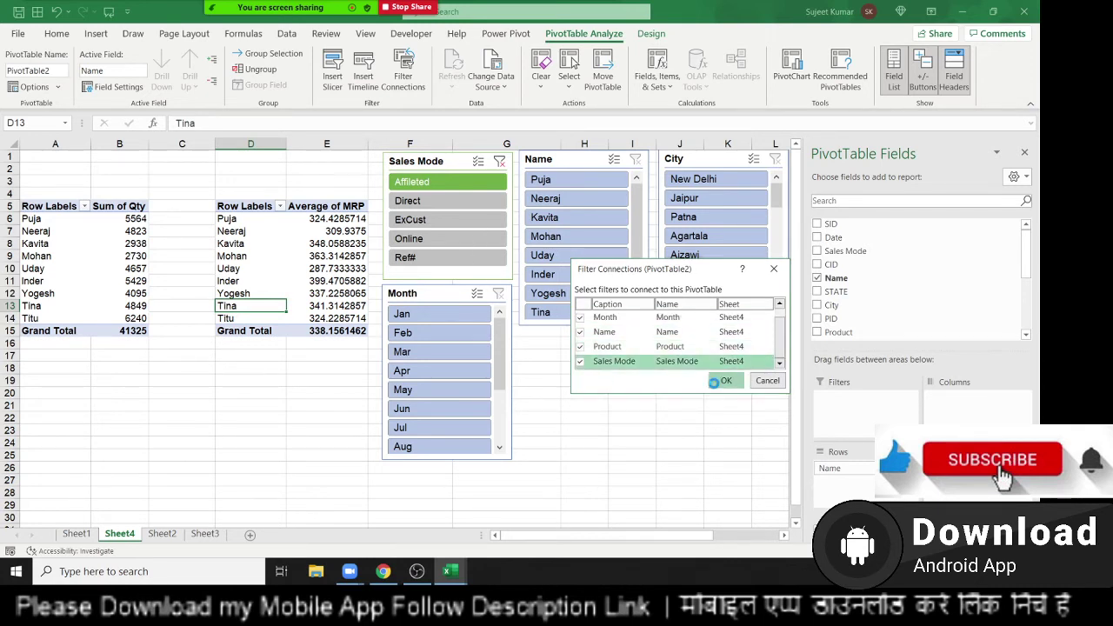
left_click(714, 384)
left_click(679, 380)
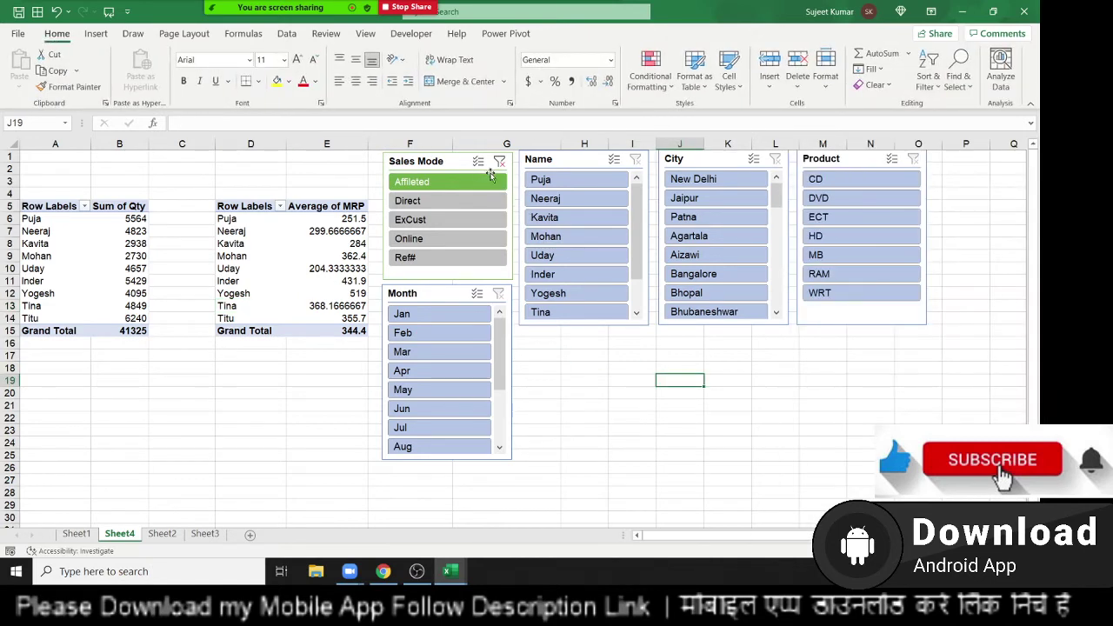
Test the Sales Mode slicer on both tables with Direct, ExCust, then Ref#
left_click(487, 203)
left_click(485, 220)
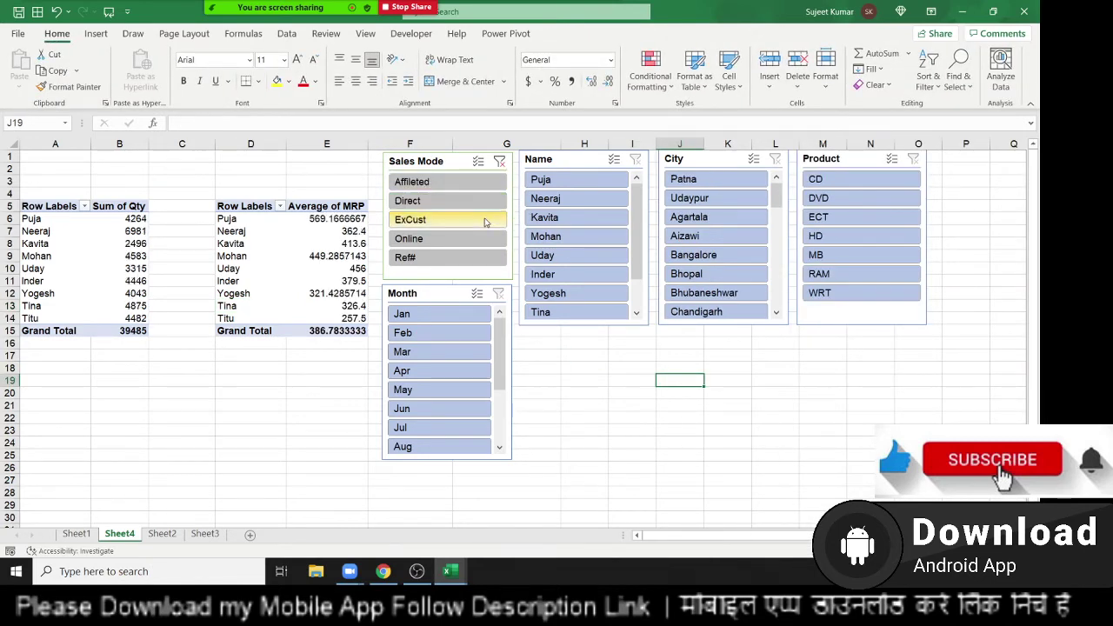
left_click(477, 259)
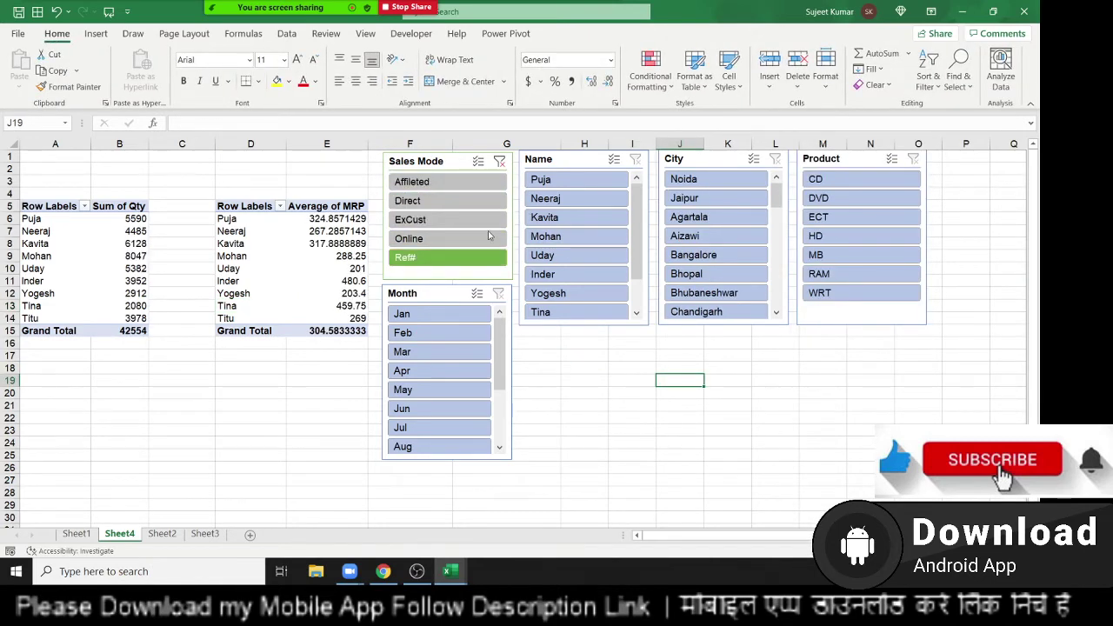
Clear the Sales Mode filter, insert a clustered column PivotChart of Sum of Qty, and cut it
left_click(499, 162)
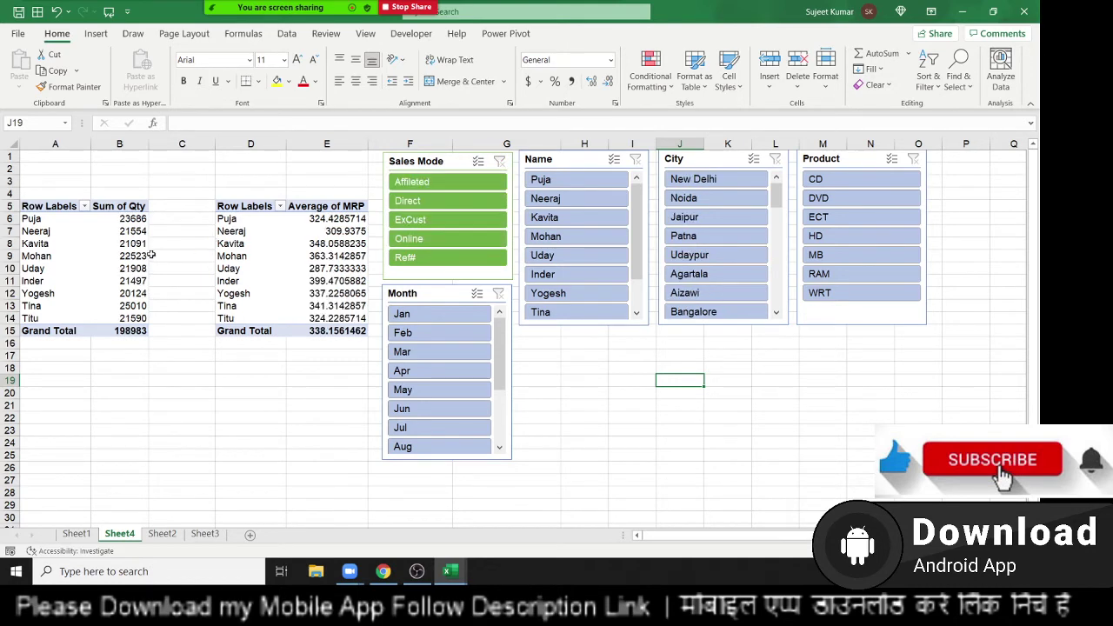
left_click(35, 268)
left_click(93, 34)
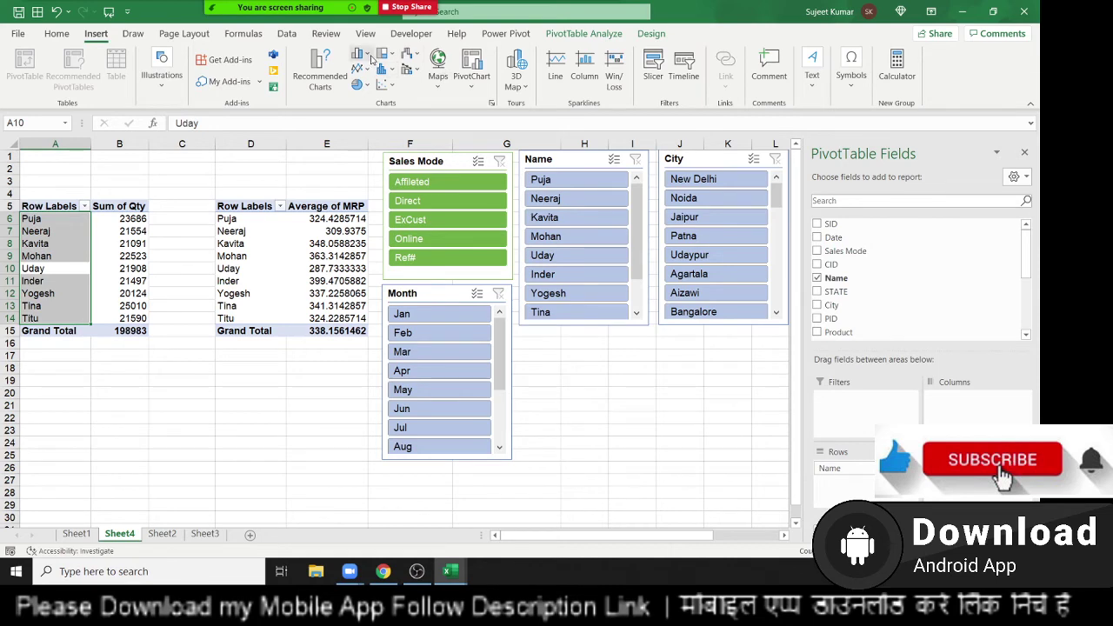
left_click(380, 68)
left_click(370, 100)
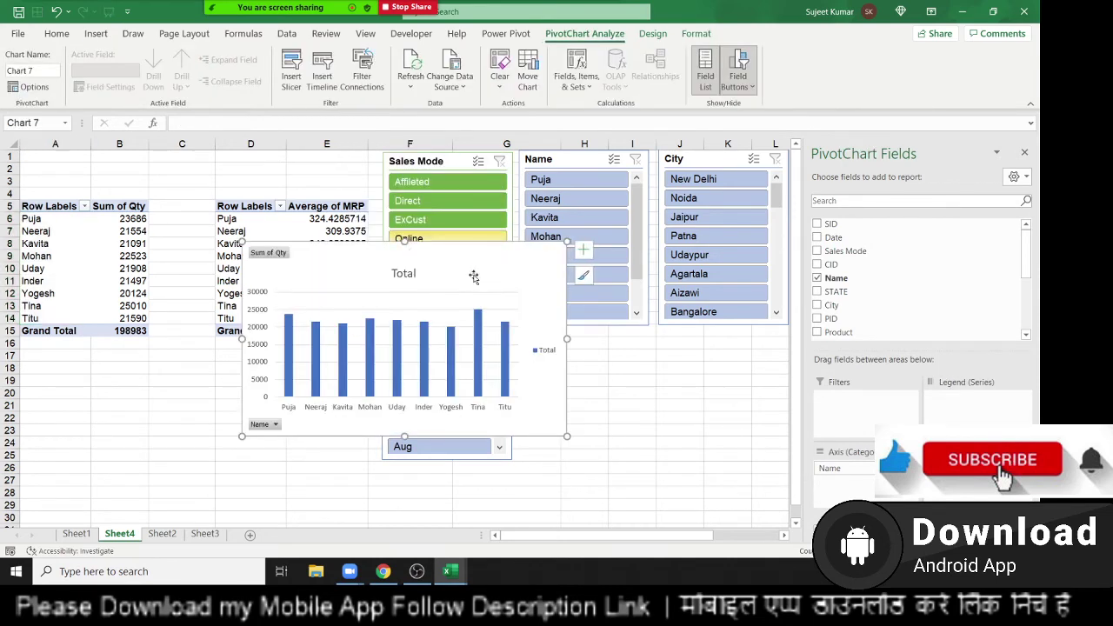
key("Delete")
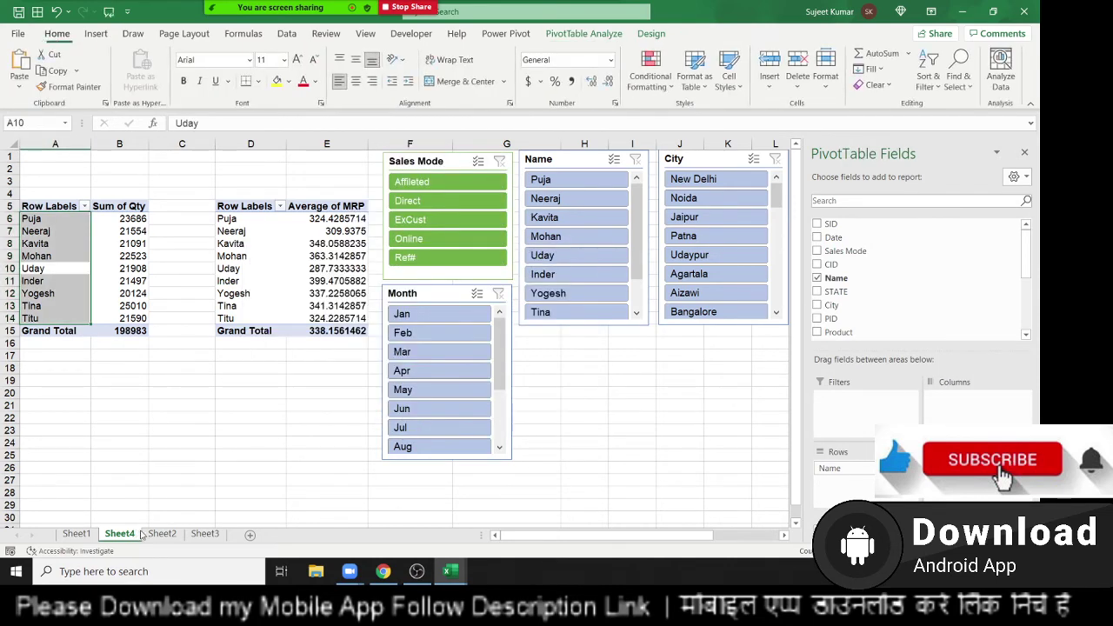
left_click(162, 533)
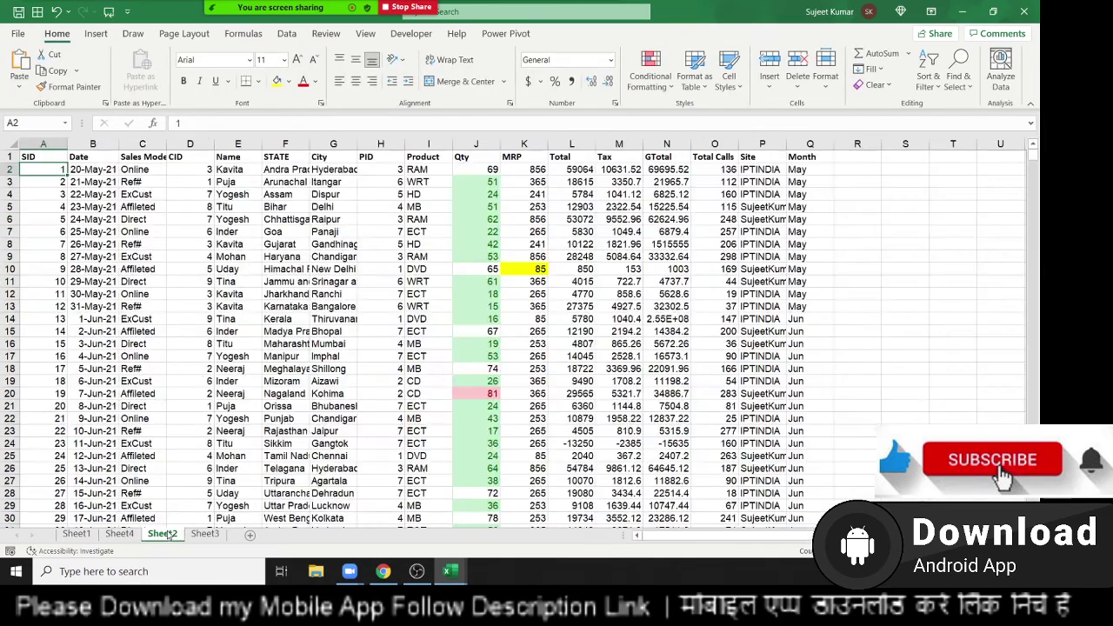
left_click(216, 536)
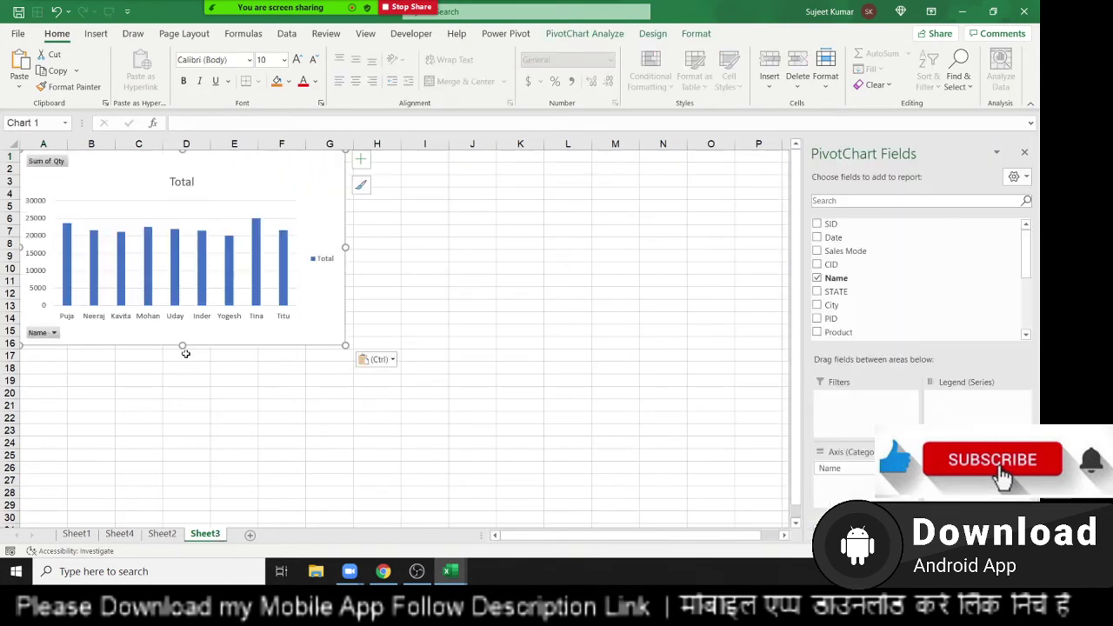
left_click(87, 530)
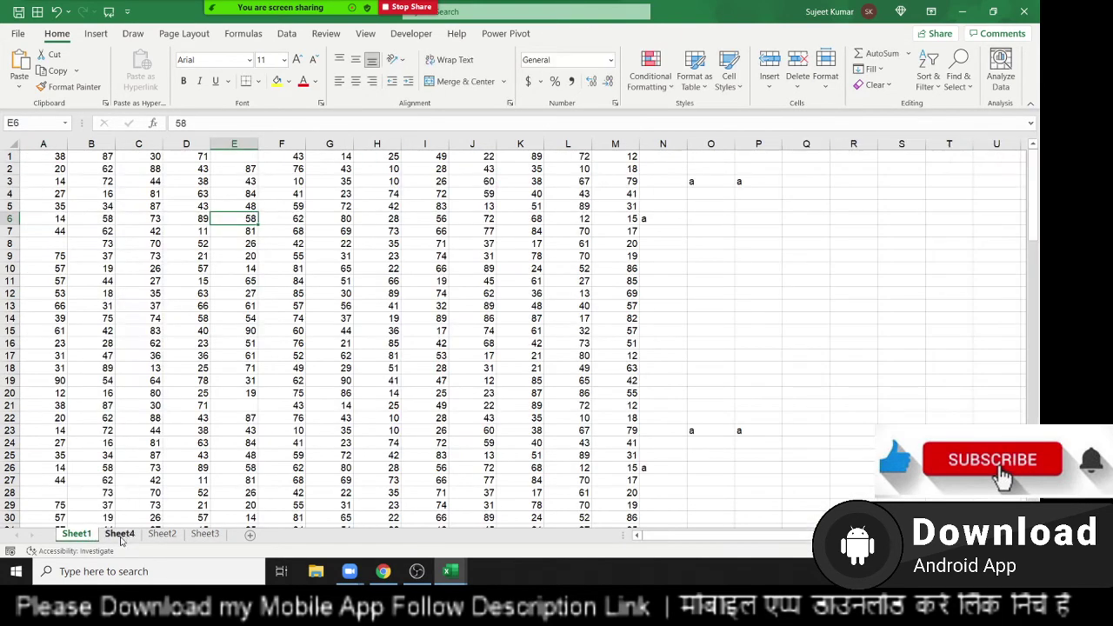
left_click(123, 534)
Insert a clustered bar PivotChart of Average of MRP and cut it from Sheet4
left_click(247, 294)
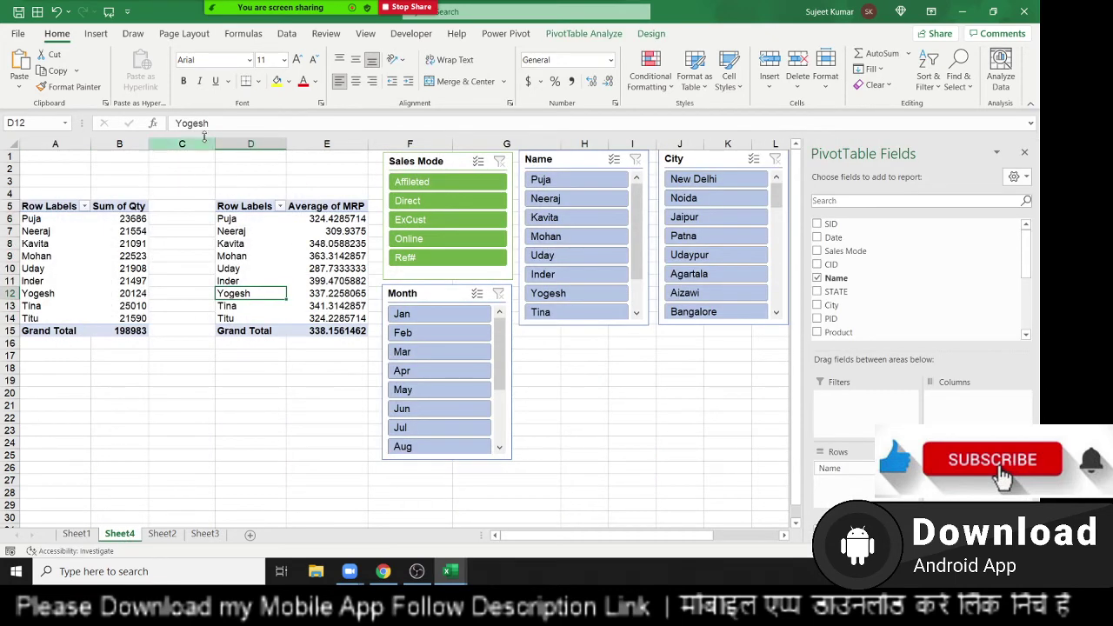
left_click(97, 34)
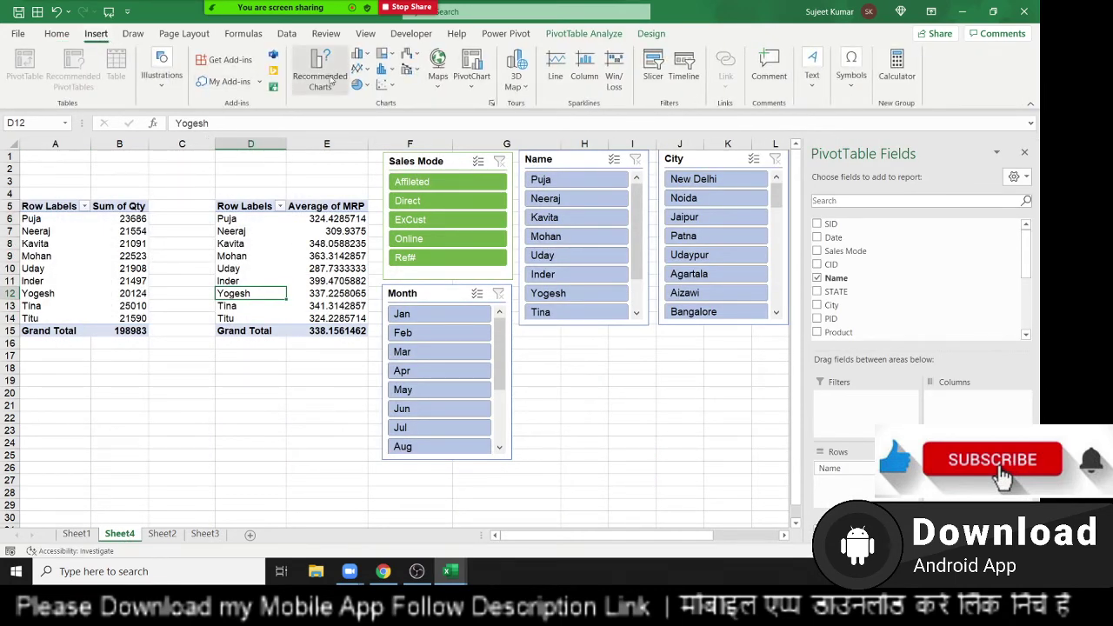
left_click(356, 54)
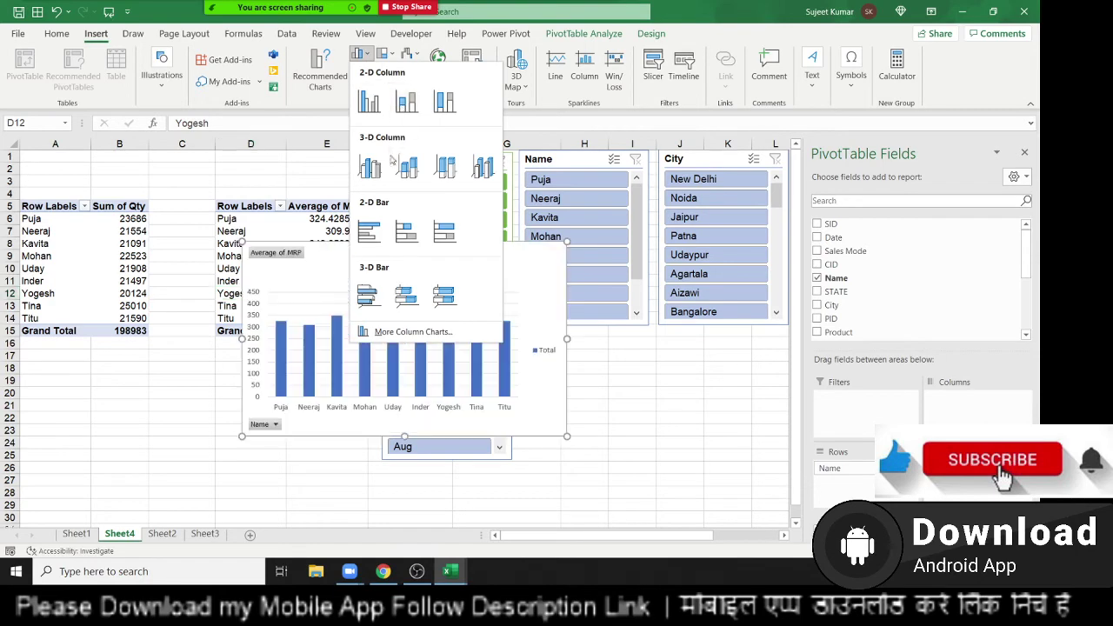
left_click(371, 247)
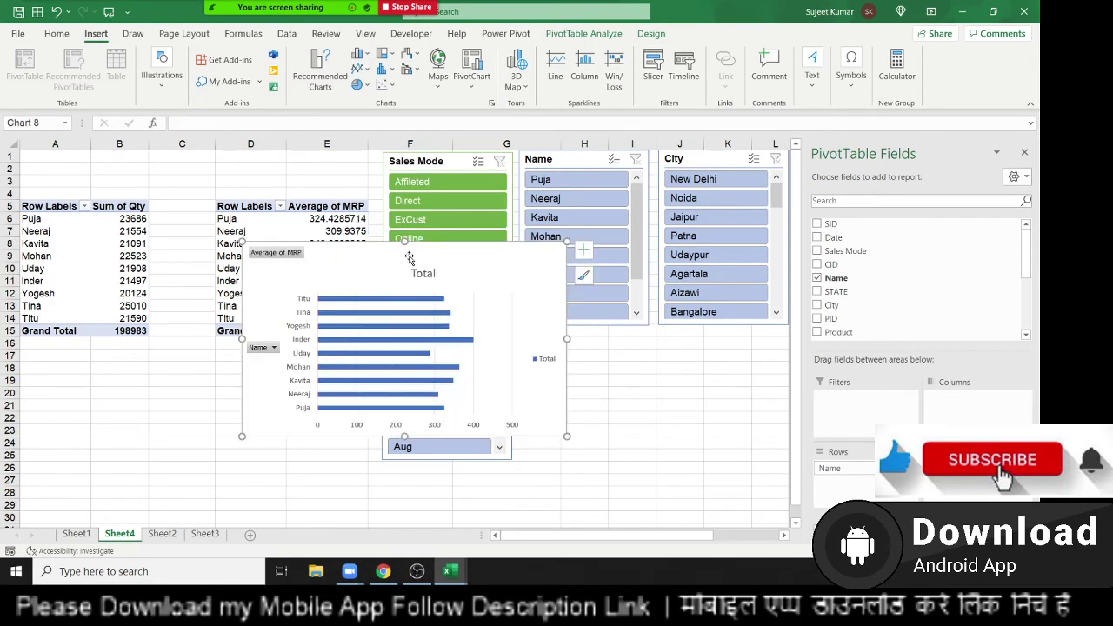
key("Delete")
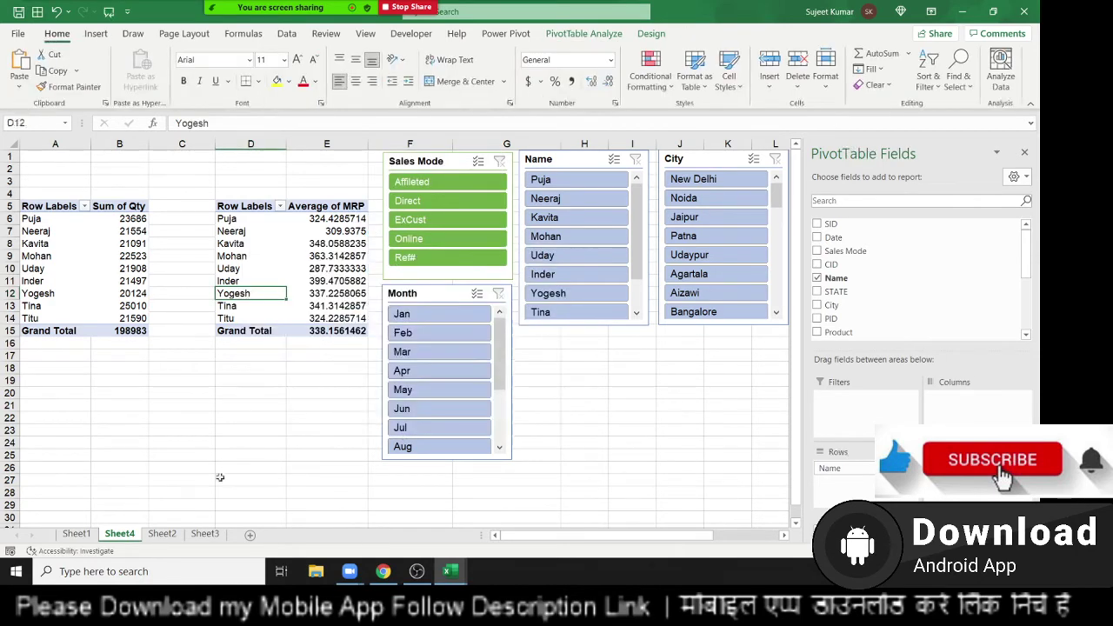
Paste the bar chart at I1 on Sheet3 and align it beside the column chart
left_click(162, 534)
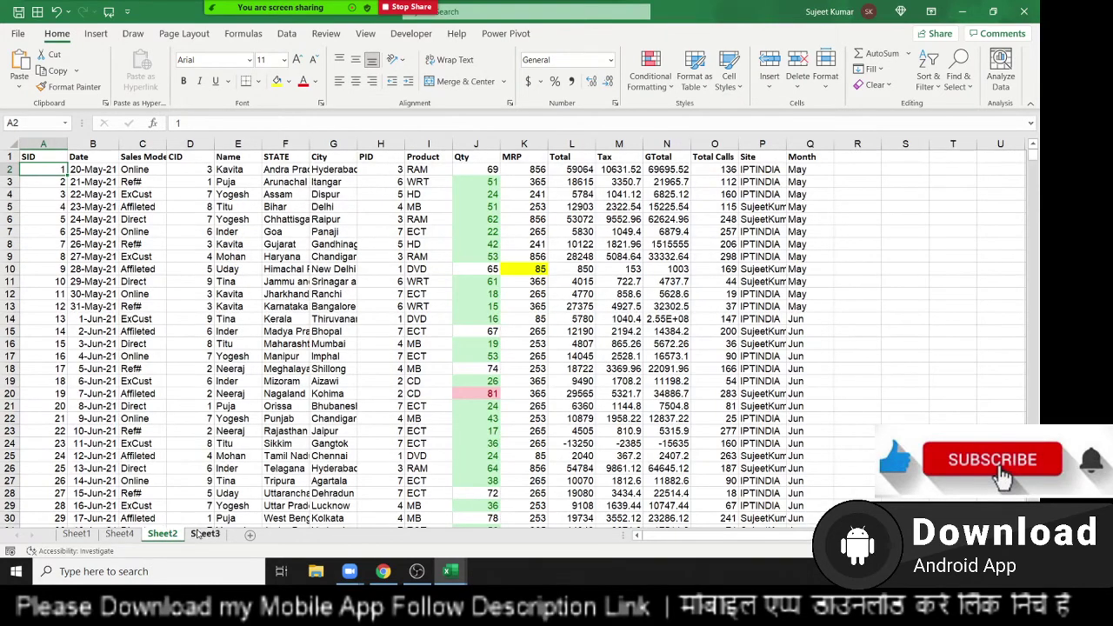
left_click(205, 534)
left_click(420, 157)
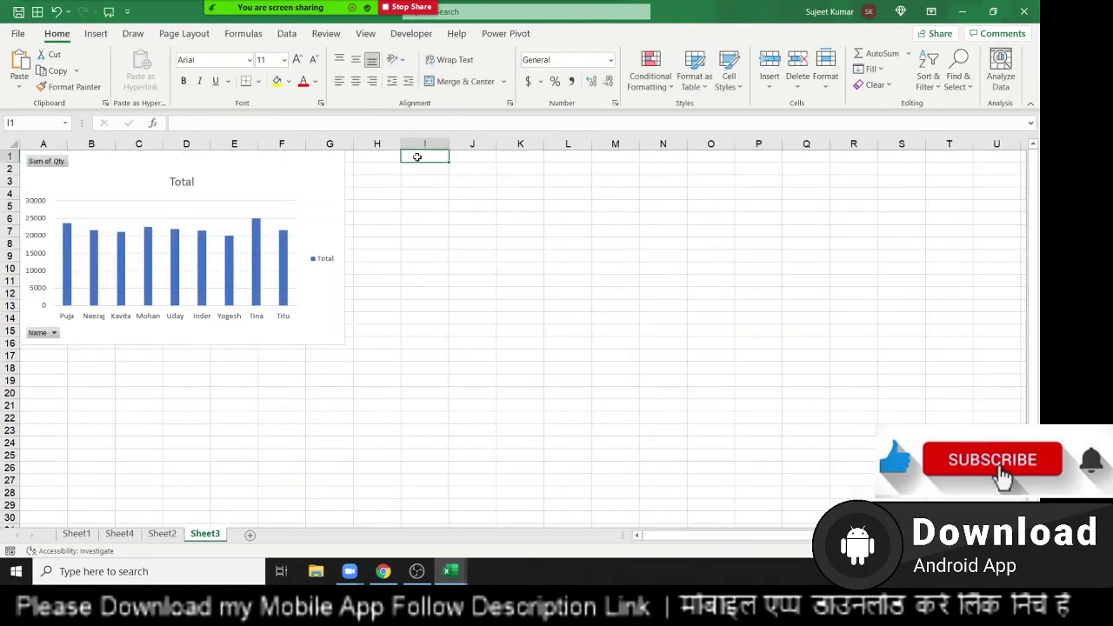
key("ctrl+v")
left_click_drag(410, 180, 363, 181)
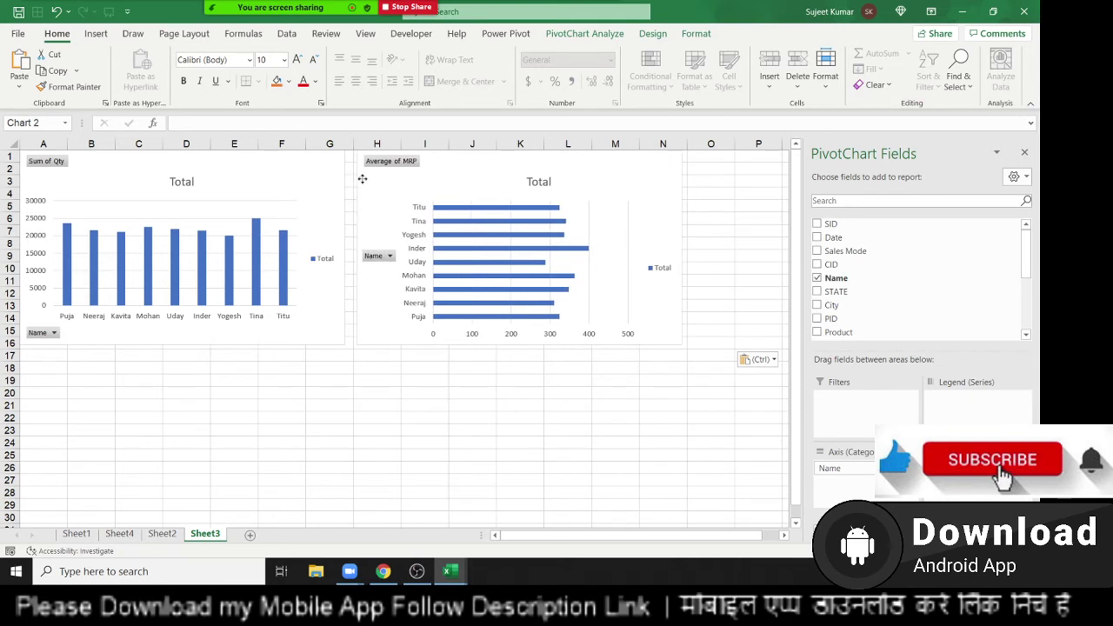
left_click(262, 367)
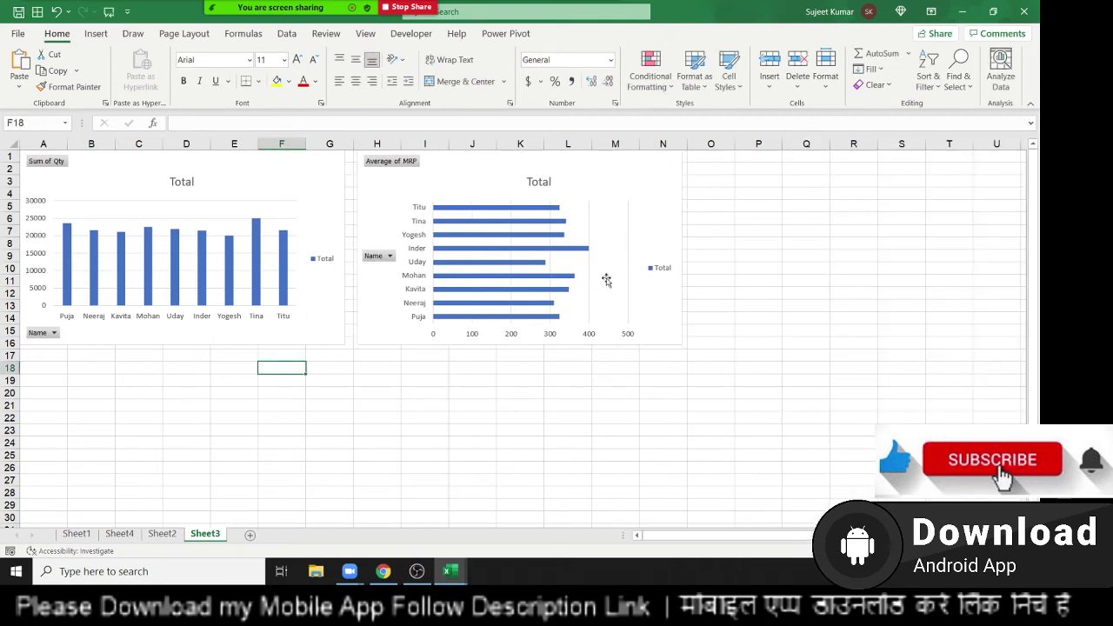
left_click(163, 534)
Delete the Sales Mode, Month, Name, City and Product slicers from Sheet4
left_click(122, 534)
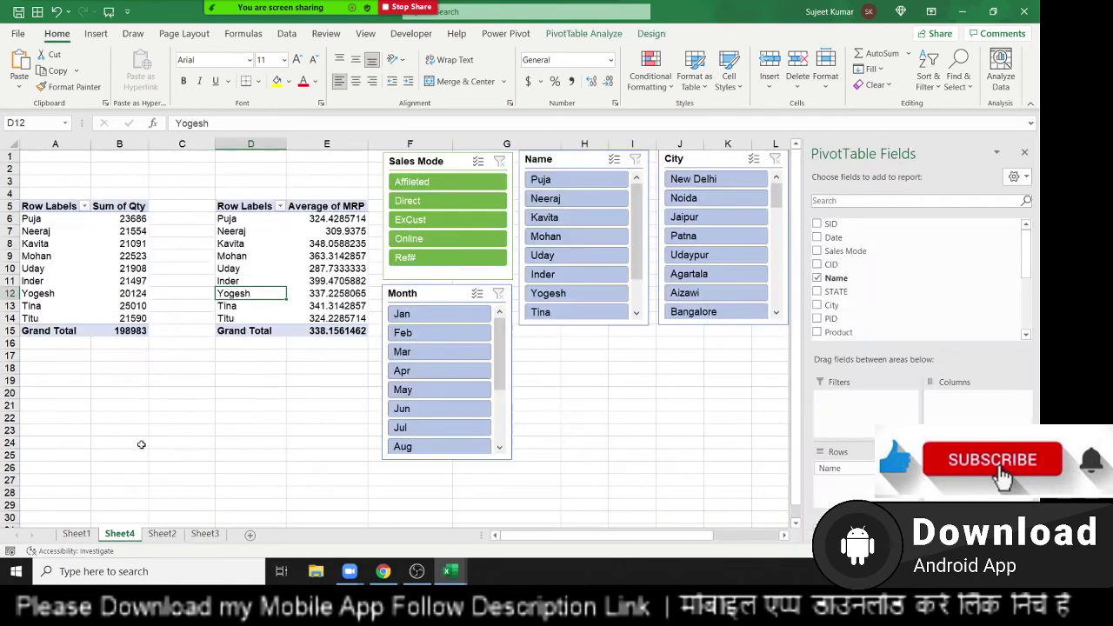
left_click(402, 161)
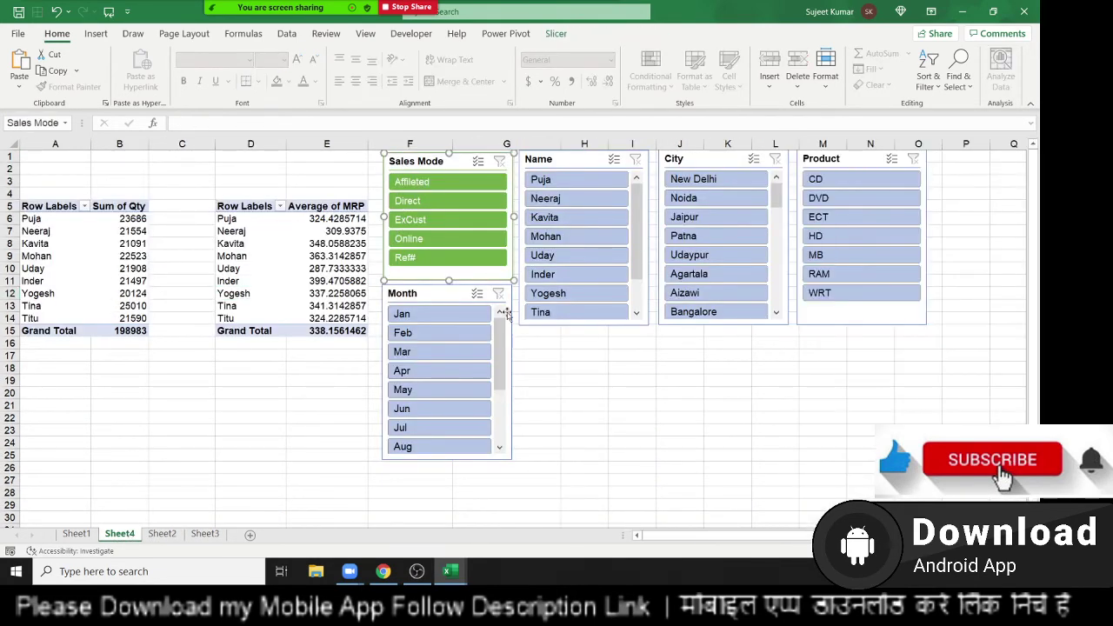
left_click(457, 299, "ctrl")
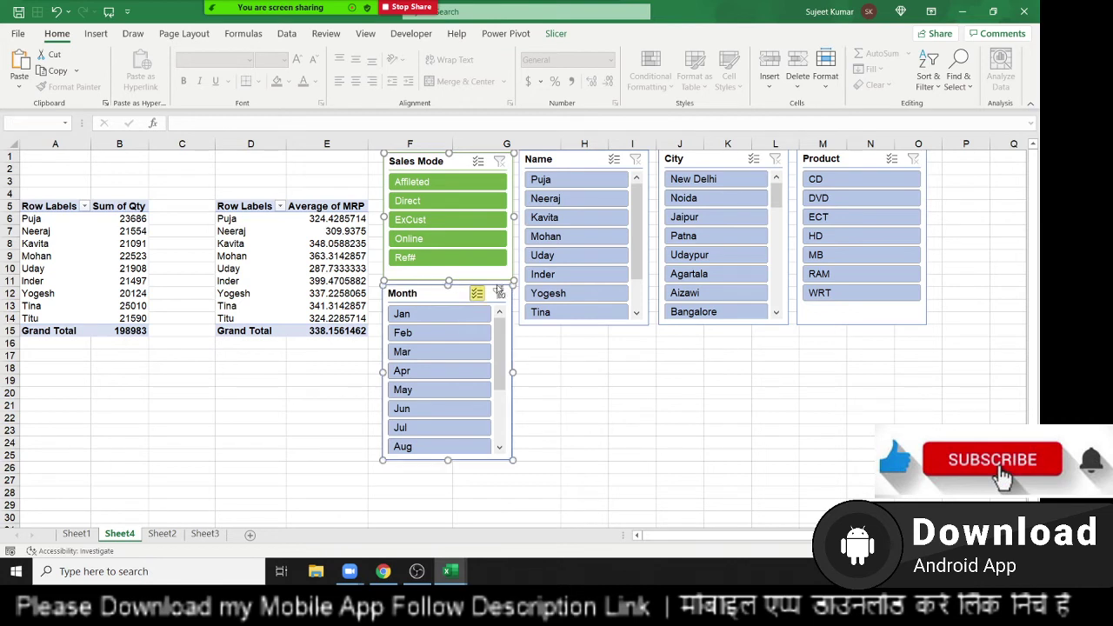
left_click(556, 165, "ctrl")
left_click(693, 164, "ctrl")
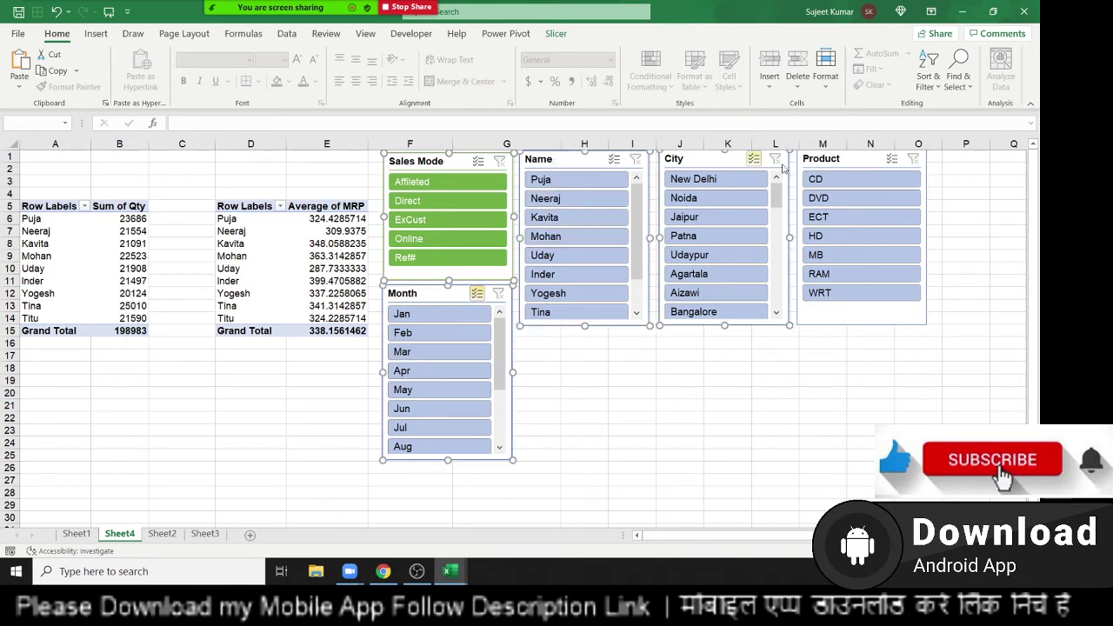
left_click(810, 165, "ctrl")
key("Delete")
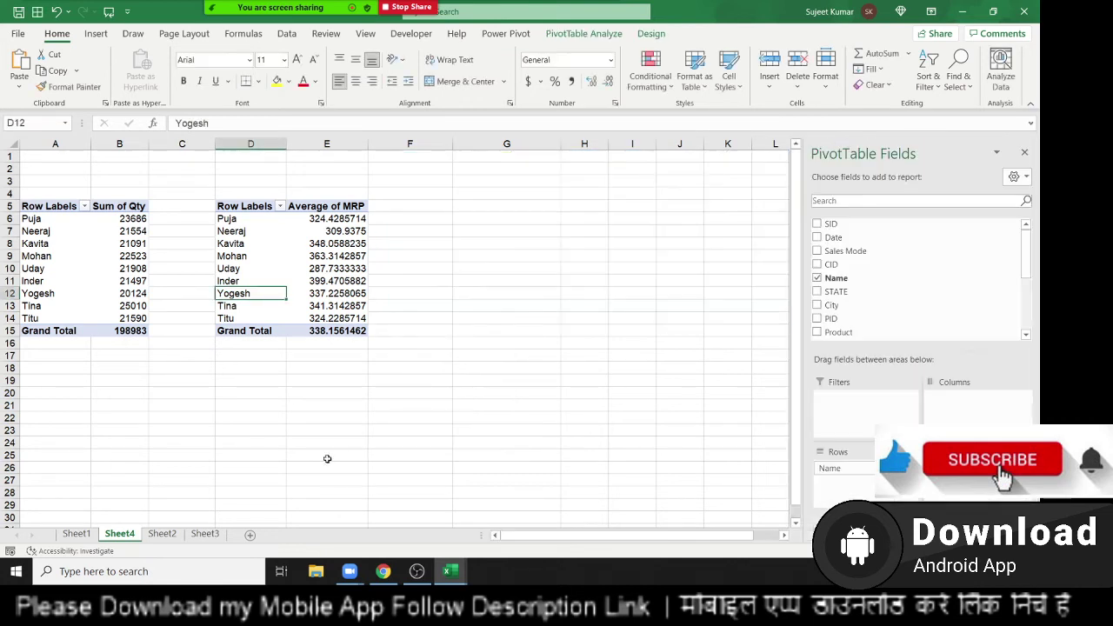
Go to Sheet3 and select an empty cell beside the two charts
left_click(162, 533)
left_click(205, 533)
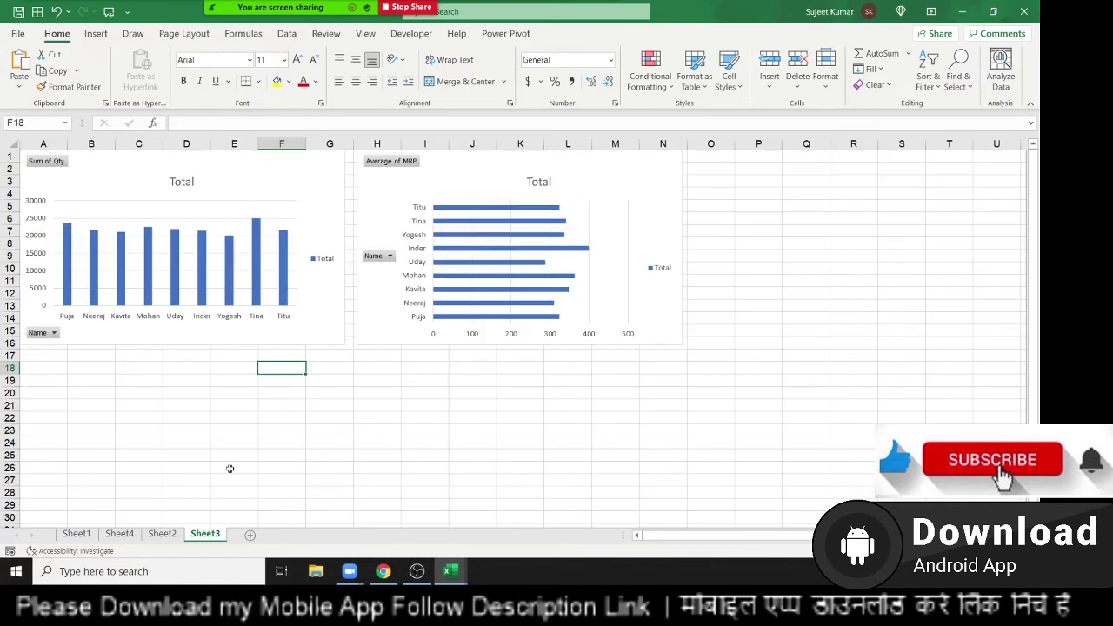
left_click(737, 159)
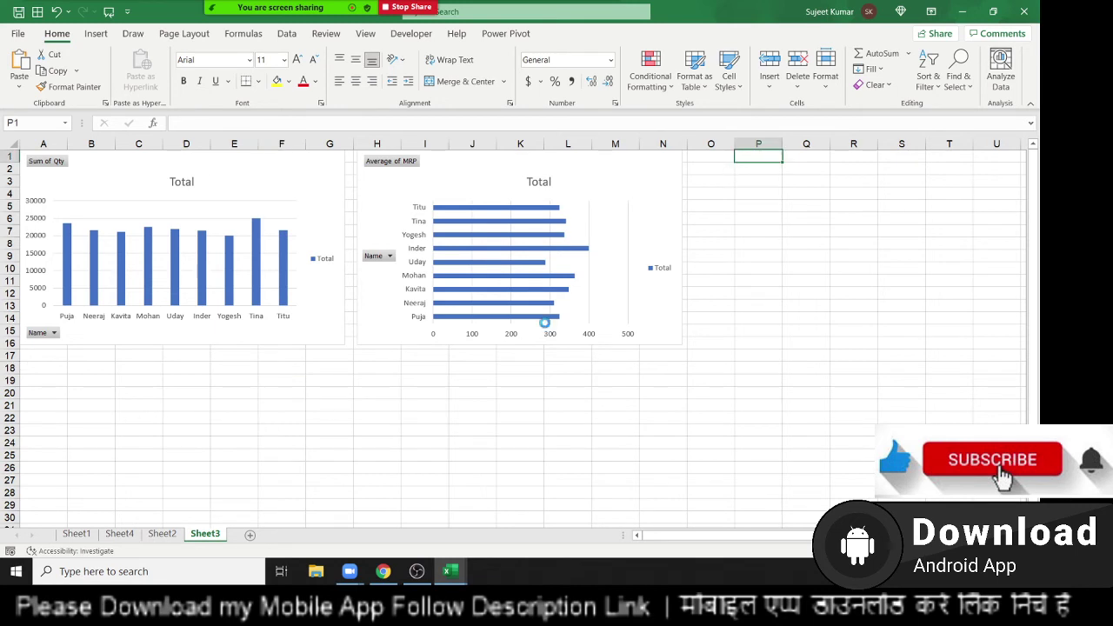
Insert the slicers, test a Name filter on the charts and Sheet4 pivots, then clear it
left_click(549, 440)
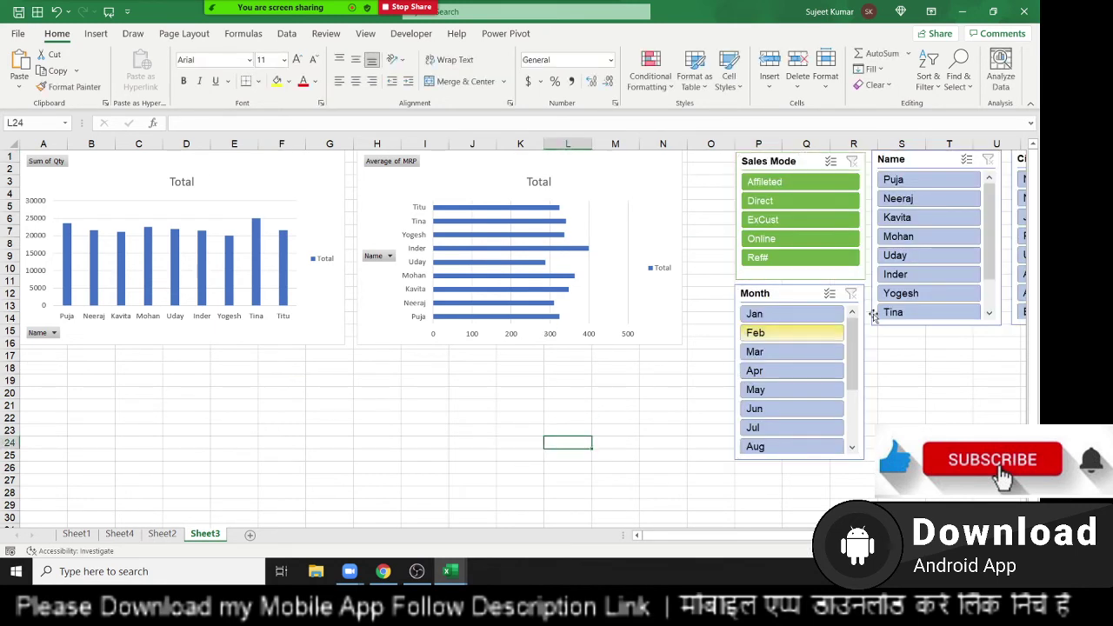
left_click(900, 181)
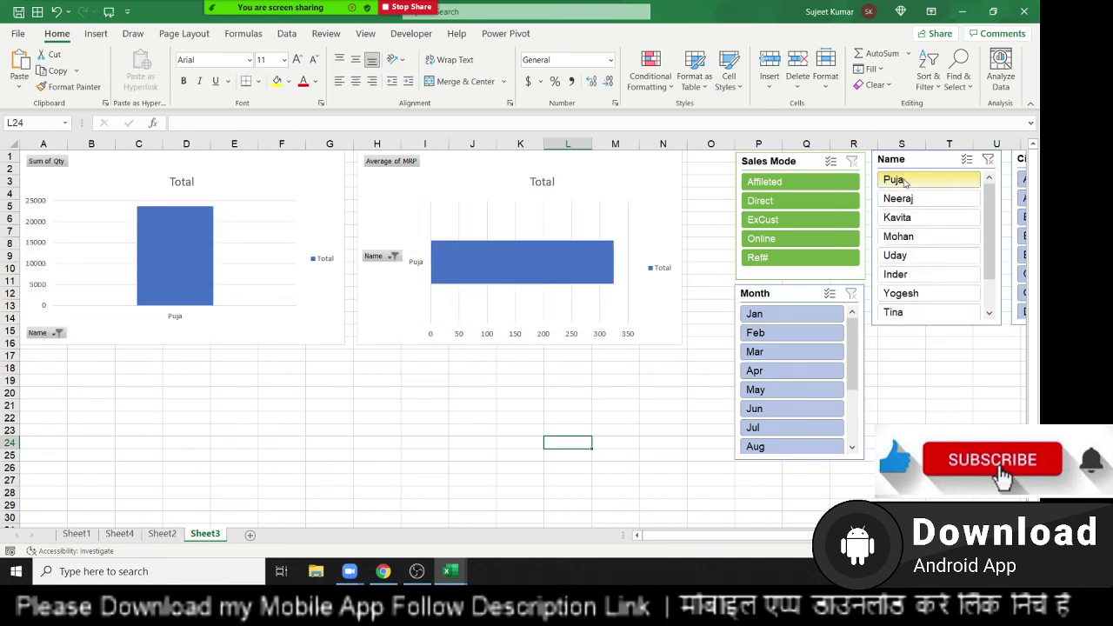
left_click(906, 221, "shift")
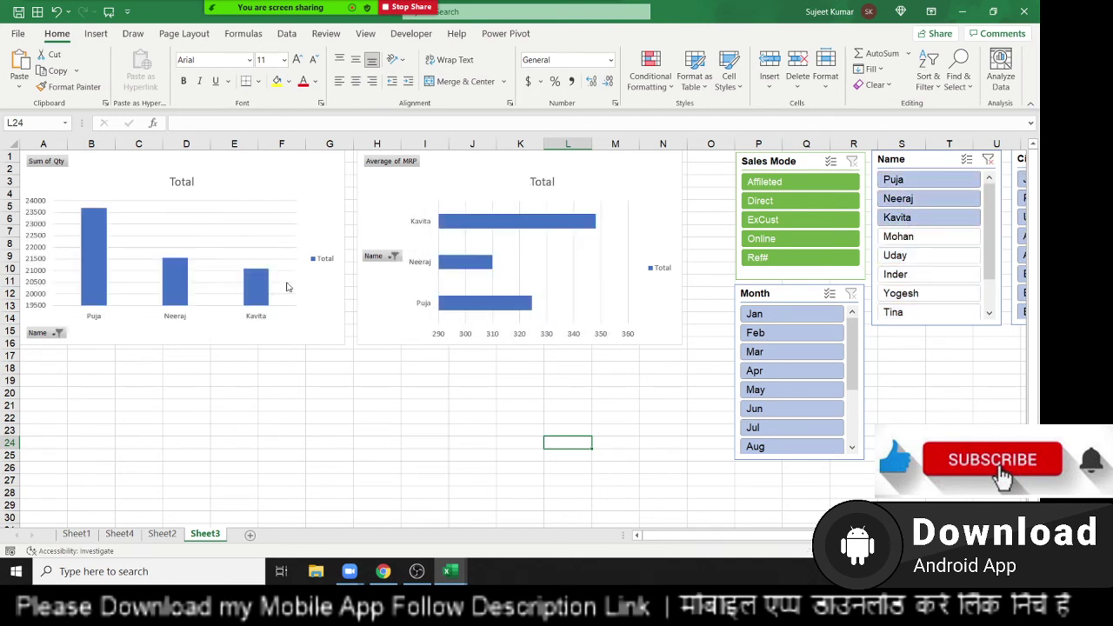
left_click(77, 533)
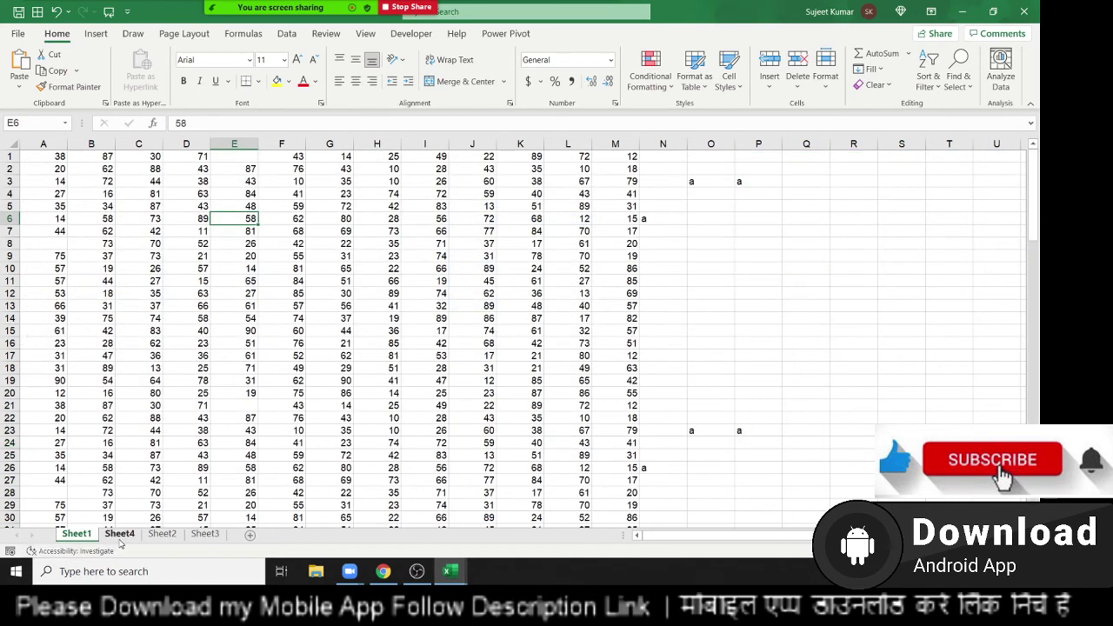
left_click(119, 533)
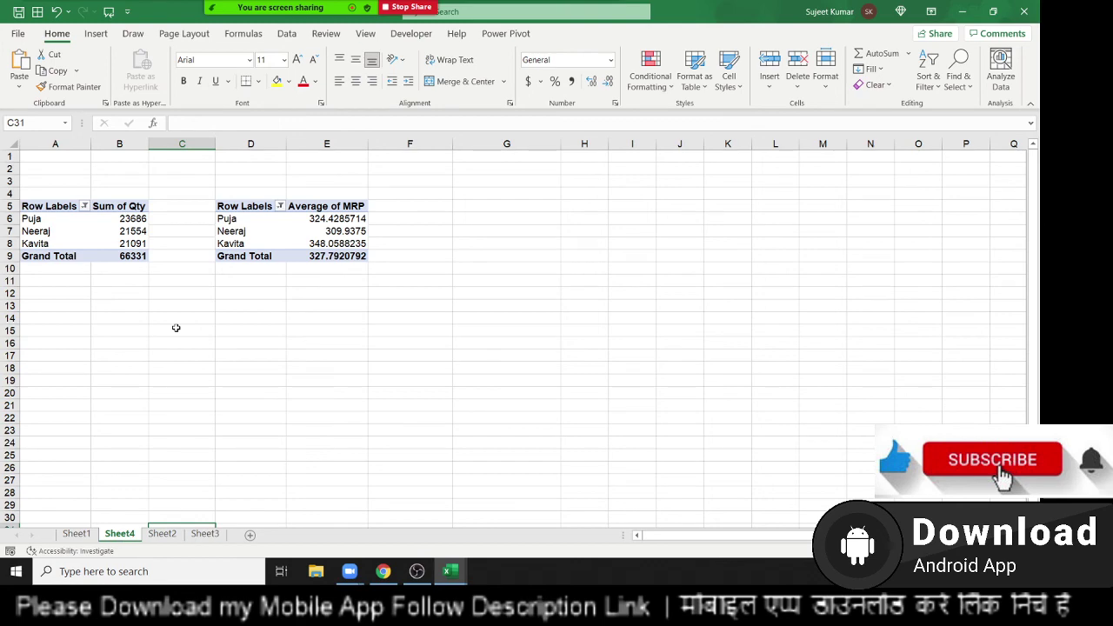
left_click(205, 534)
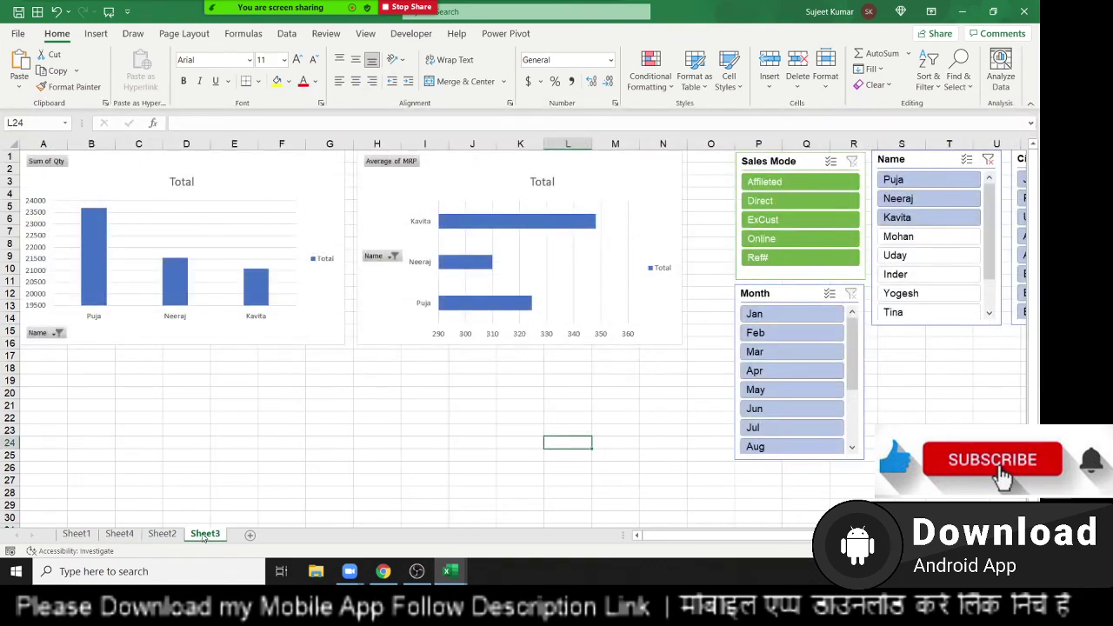
left_click(988, 161)
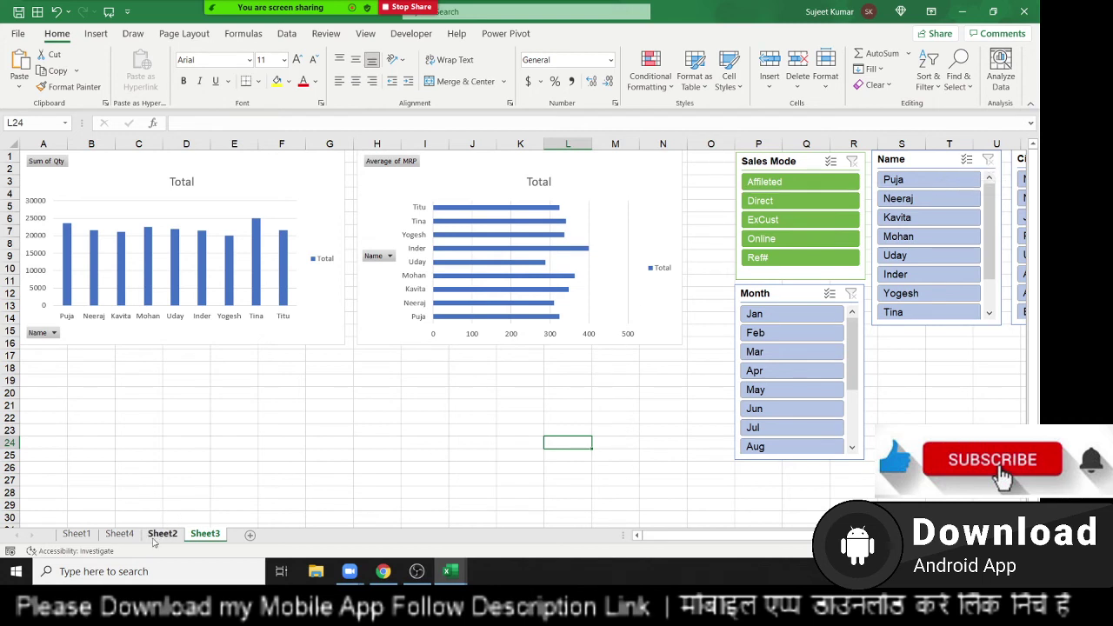
Convert the entire Sheet2 sales data range into Table1 with filter buttons on every header
left_click(120, 534)
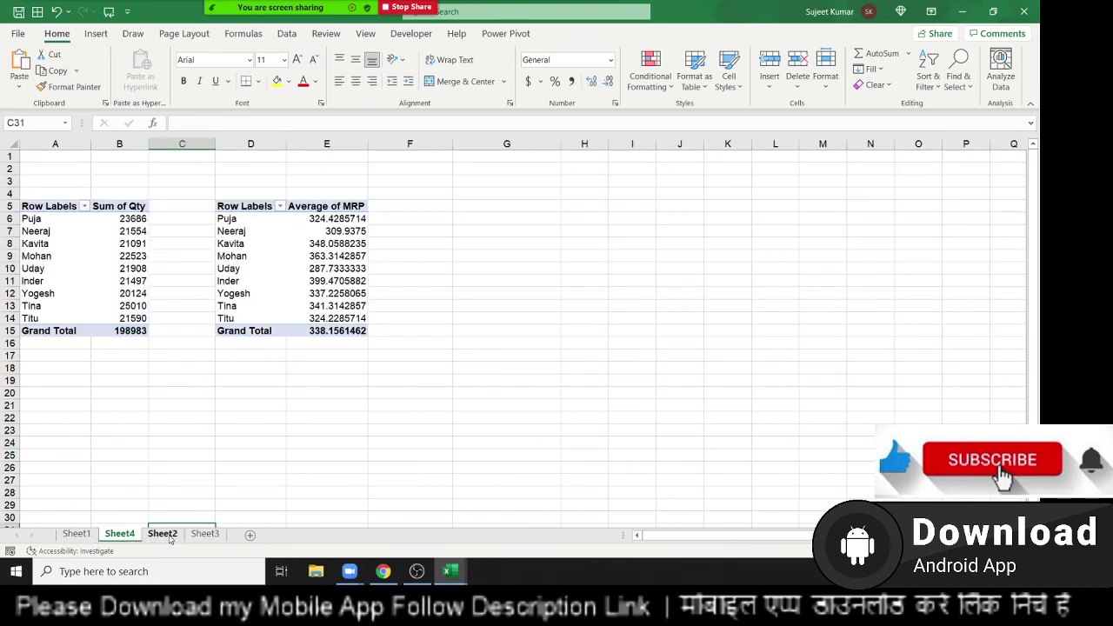
left_click(163, 534)
key("Up")
key("ctrl+shift+Right")
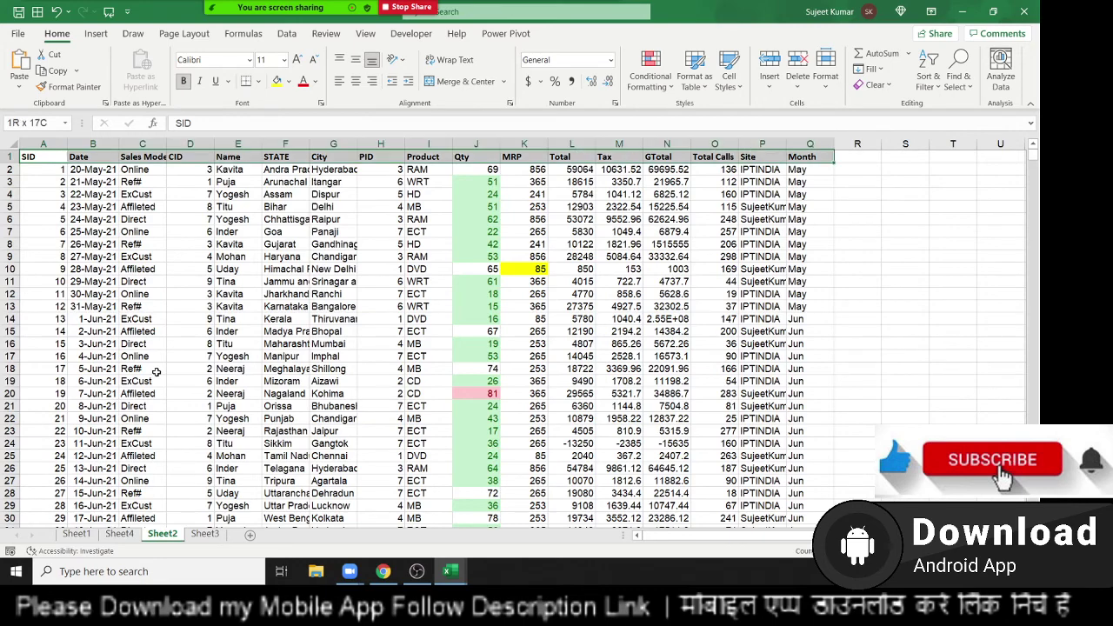
key("ctrl+shift+Down")
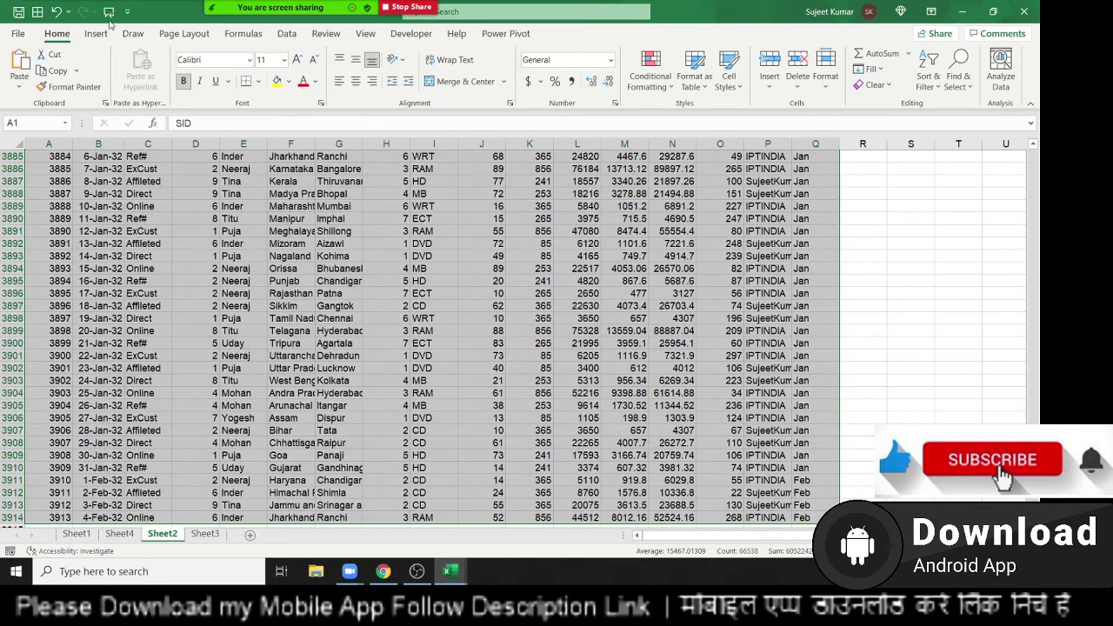
left_click(94, 33)
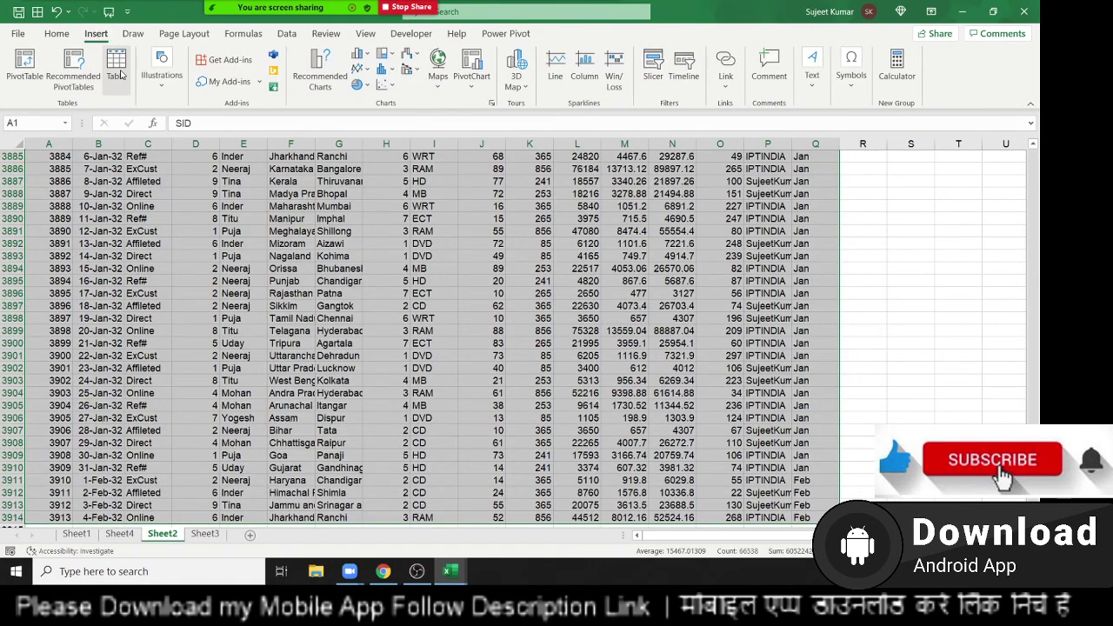
left_click(115, 68)
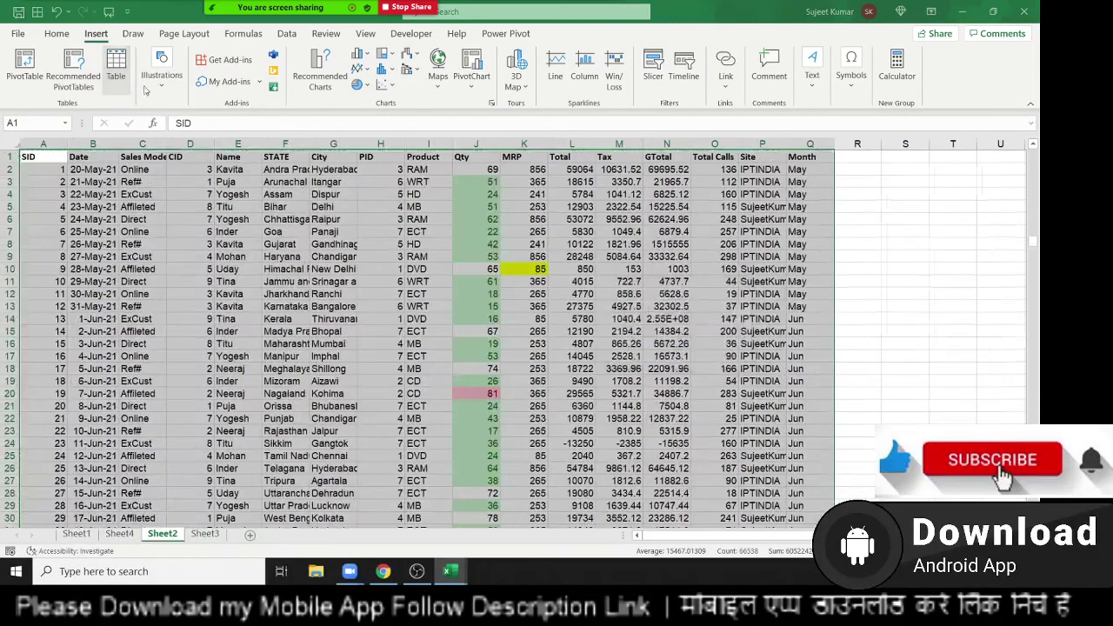
left_click(665, 353)
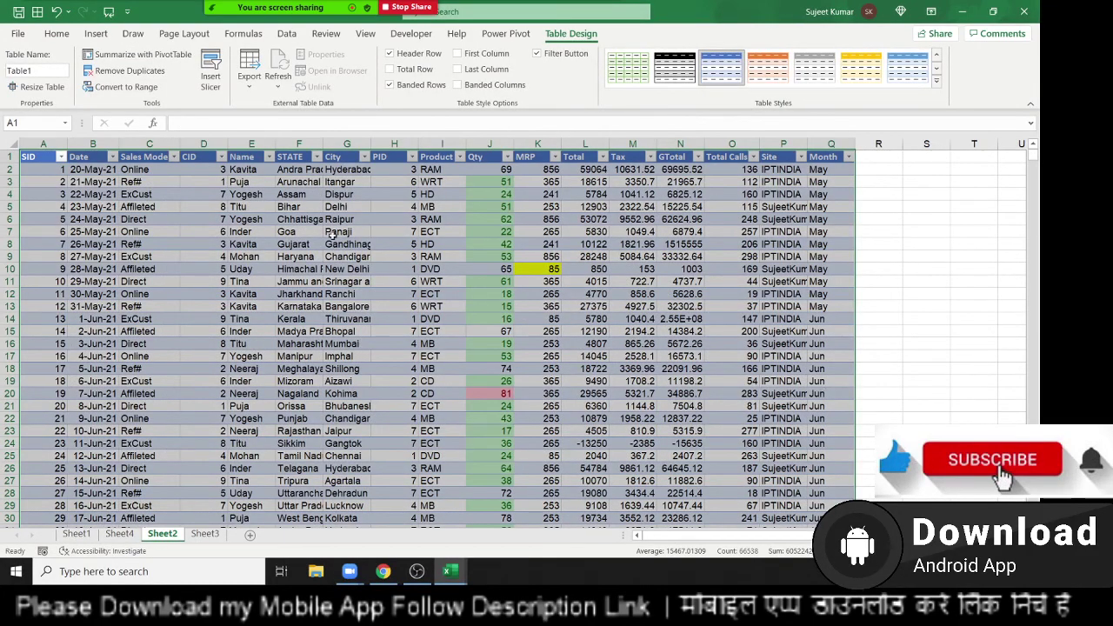
Insert Sales Mode and Name slicers for the table and place them right of it
left_click(210, 74)
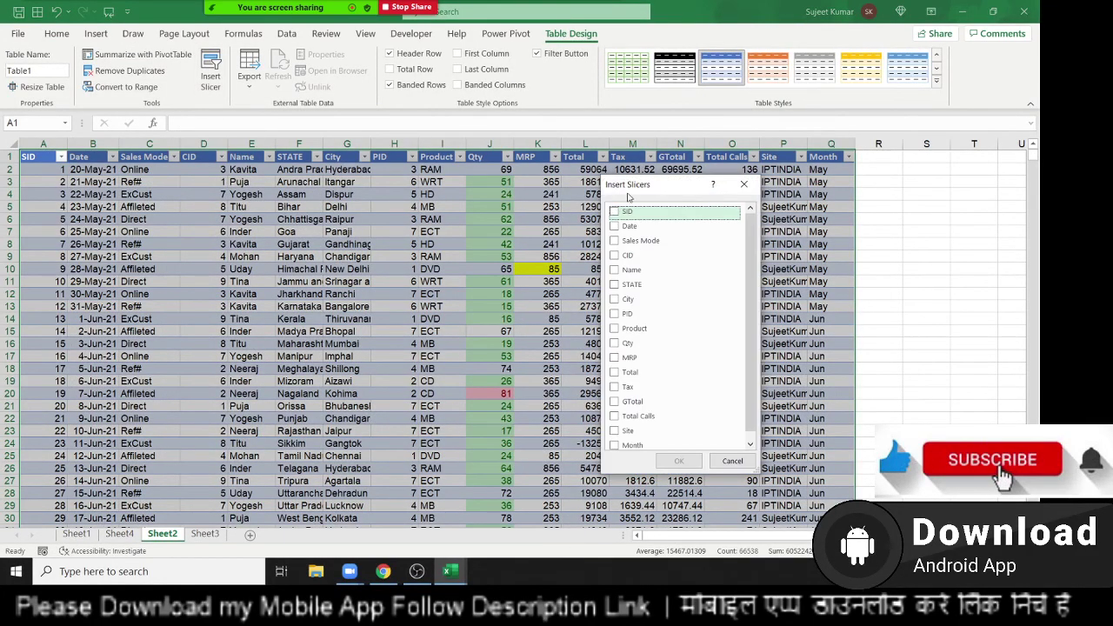
left_click(641, 246)
left_click(622, 243)
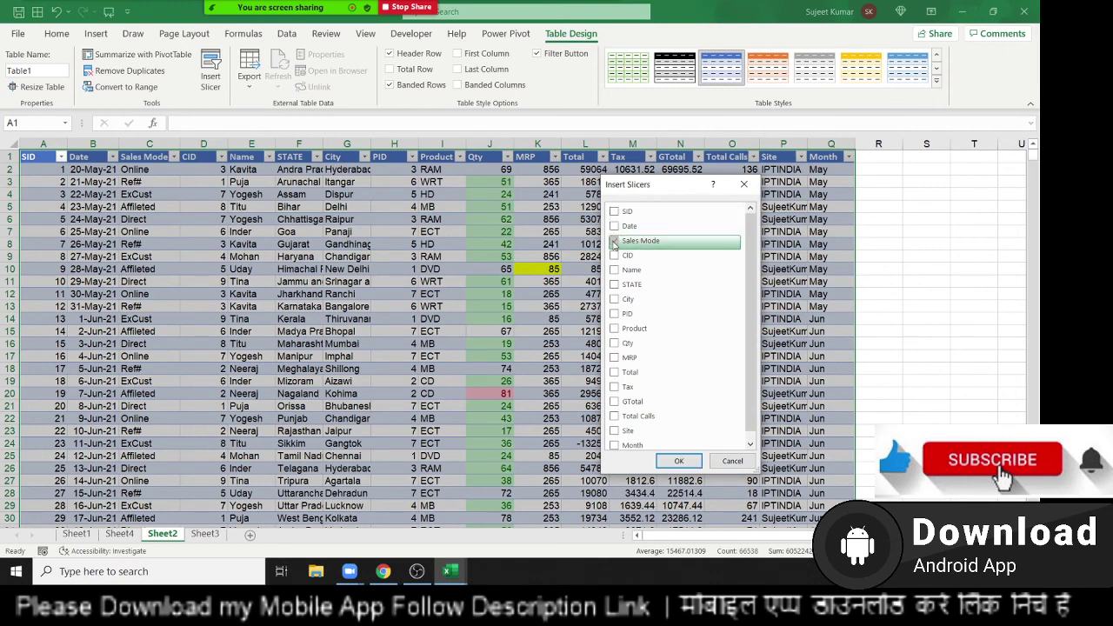
left_click(623, 269)
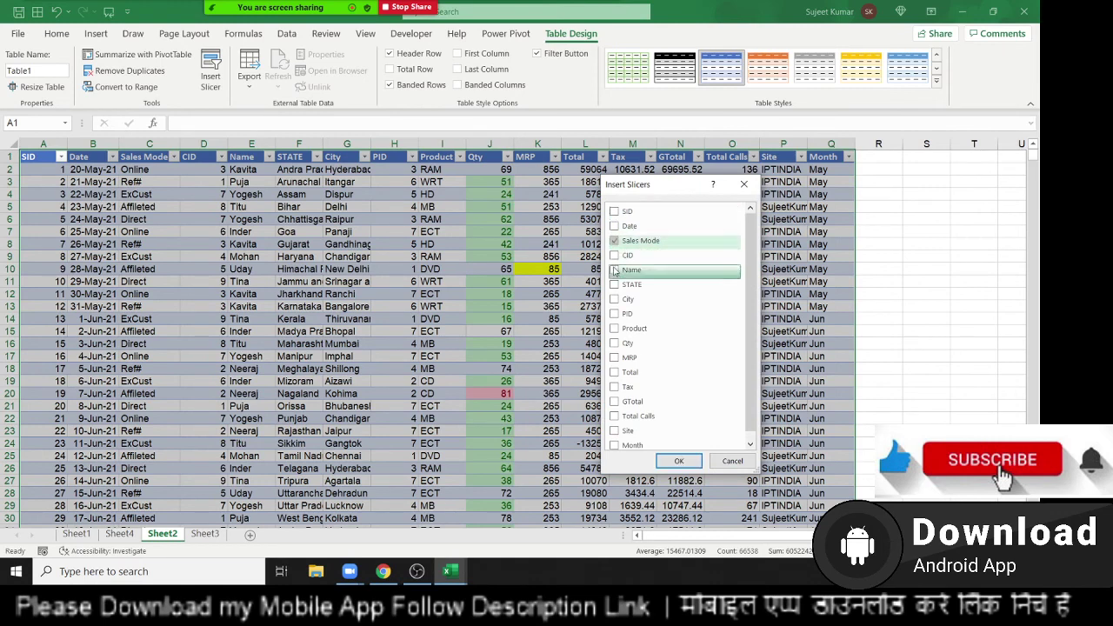
left_click(679, 461)
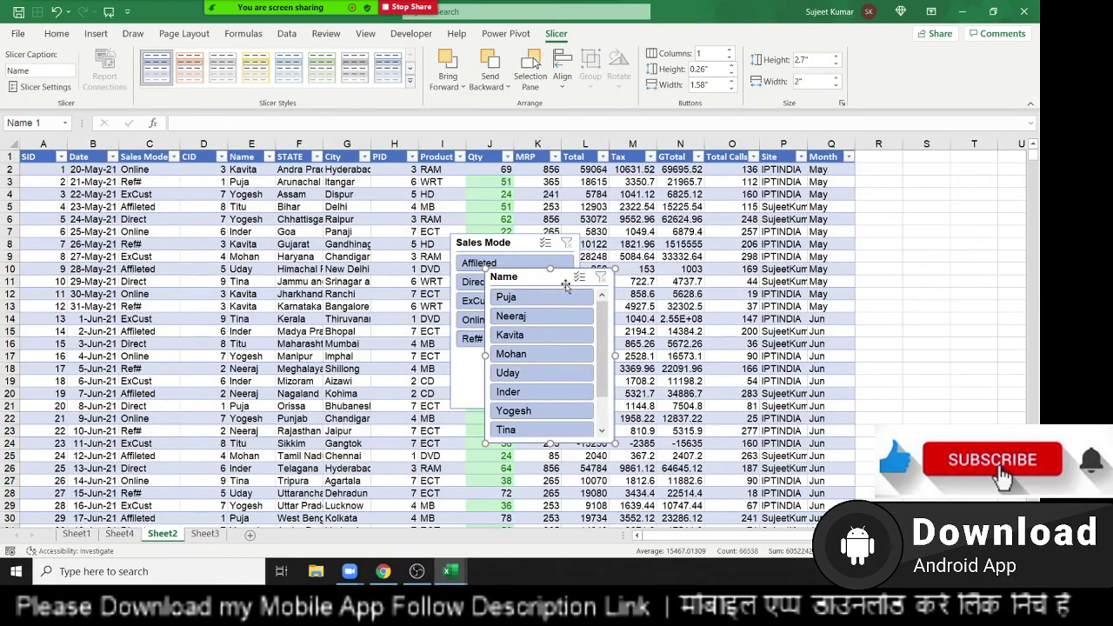
left_click_drag(576, 280, 945, 166)
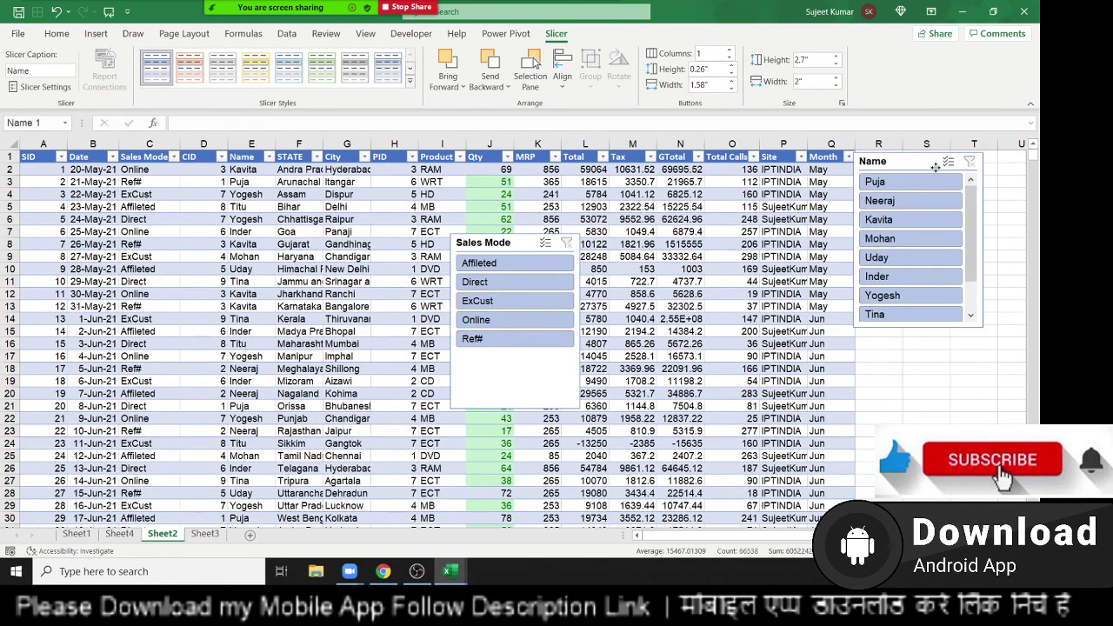
mouse_move(495, 251)
left_mouse_down()
mouse_move(802, 372)
mouse_move(902, 343)
left_mouse_up()
Test the Name and Sales Mode (Direct, ExCust) slicers, clear both, and return to Sheet4
left_click(889, 321)
left_click(887, 317)
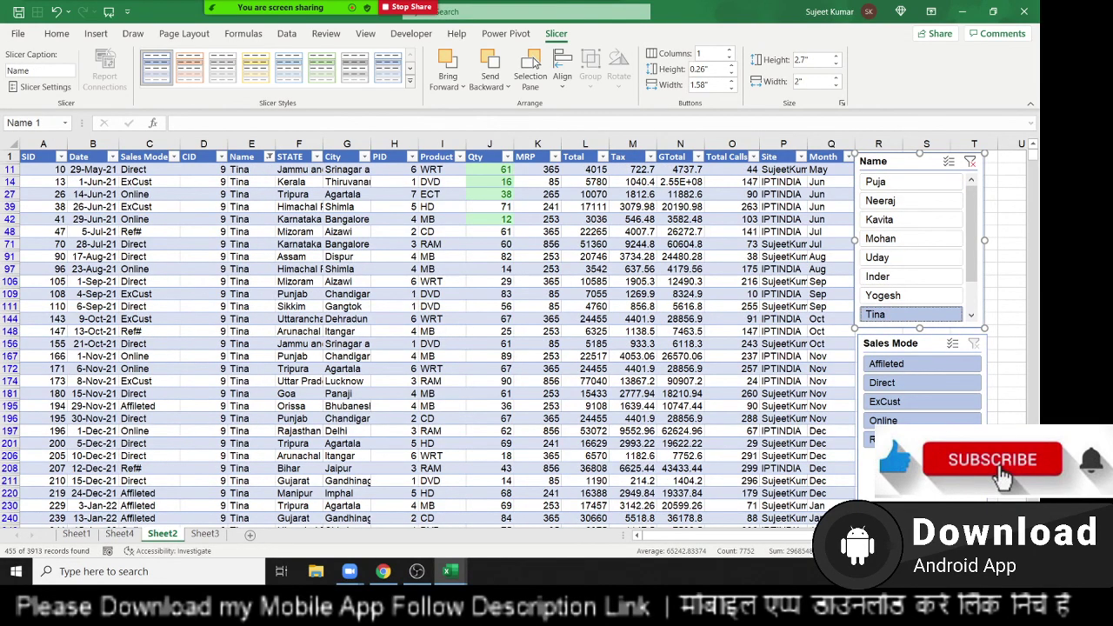
left_click(889, 386)
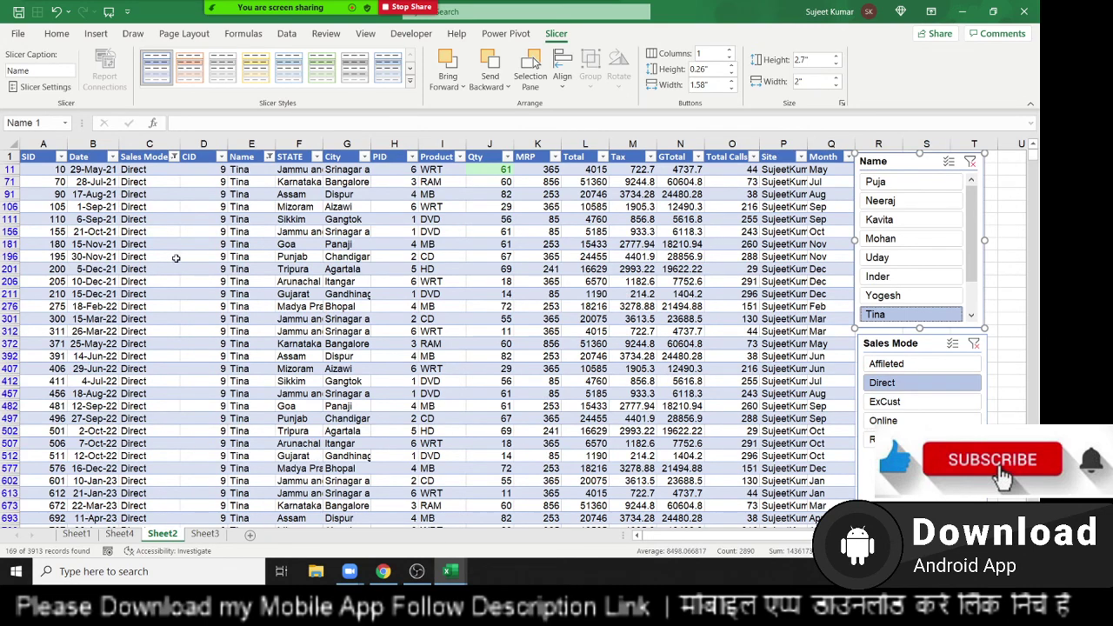
left_click(927, 402, "ctrl")
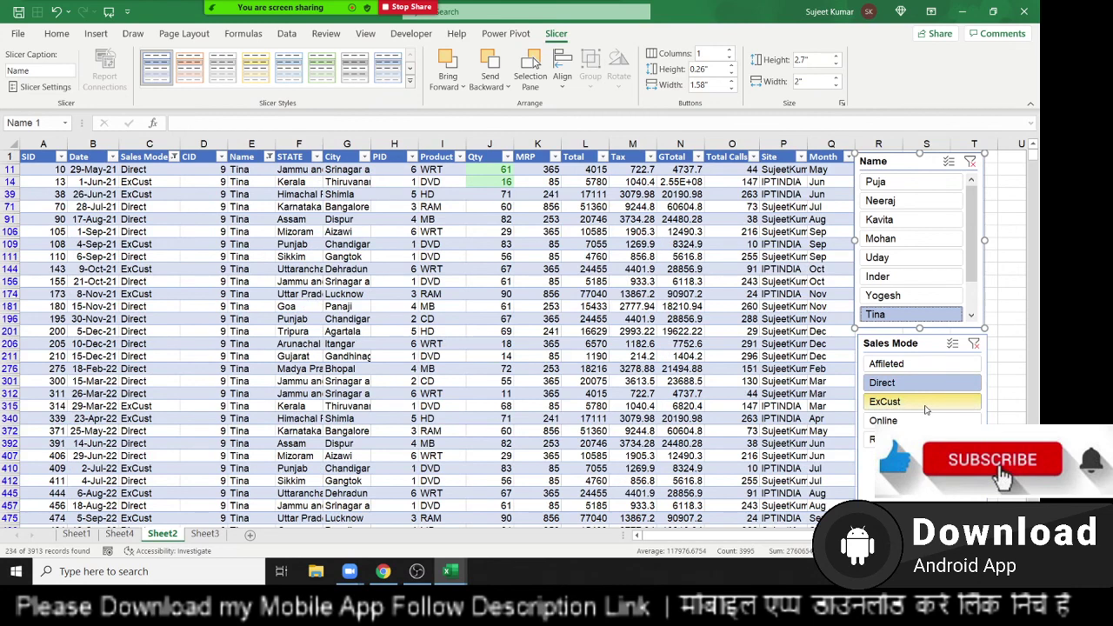
left_click(974, 344)
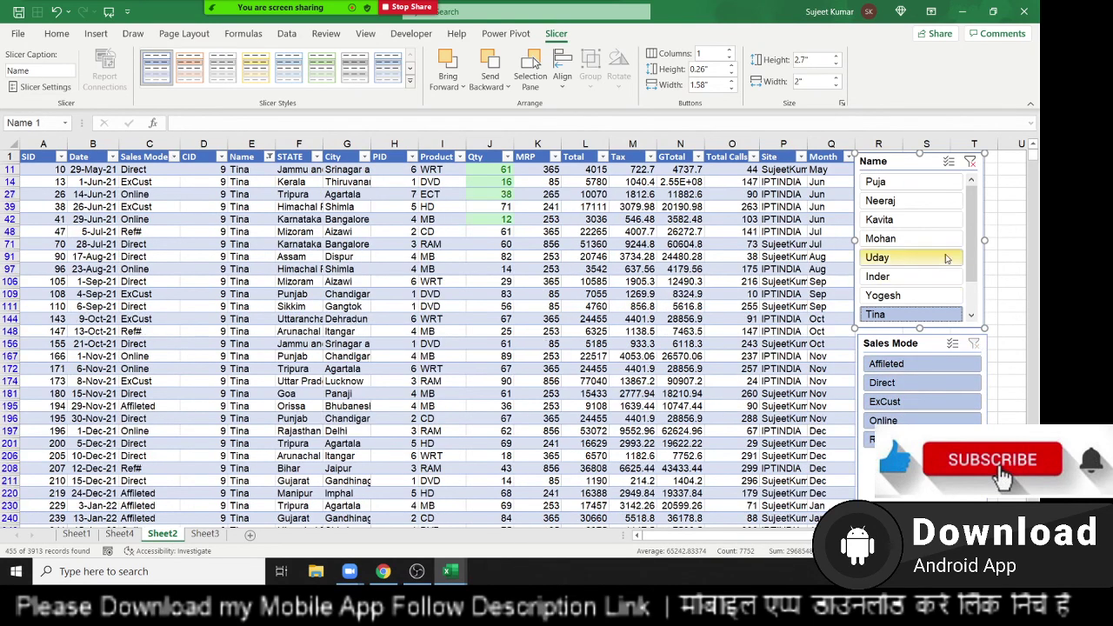
left_click(971, 162)
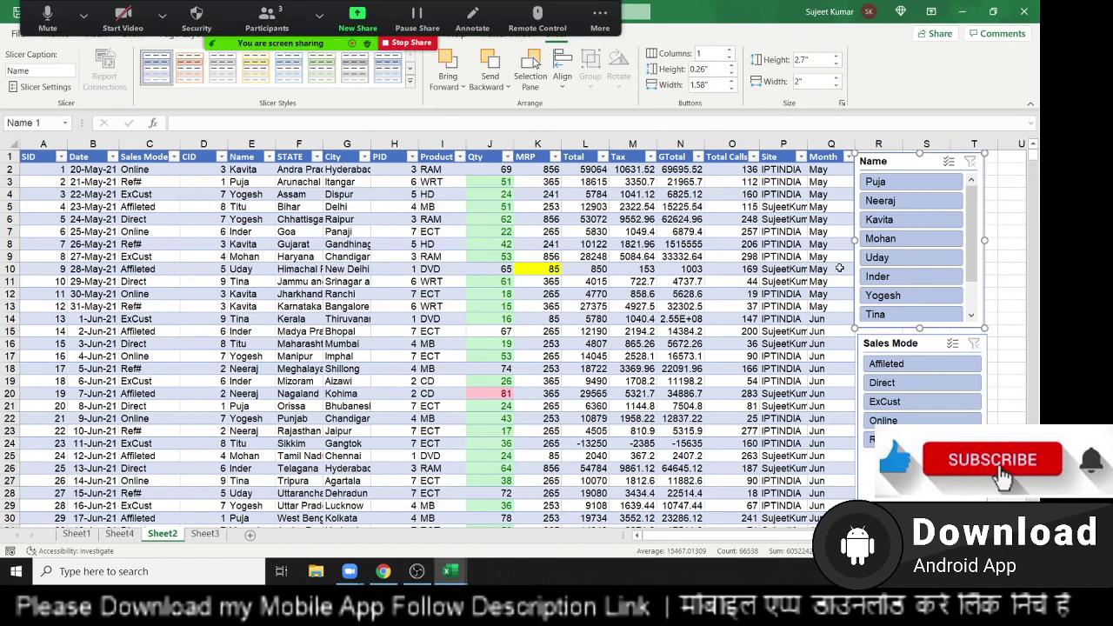
left_click(120, 534)
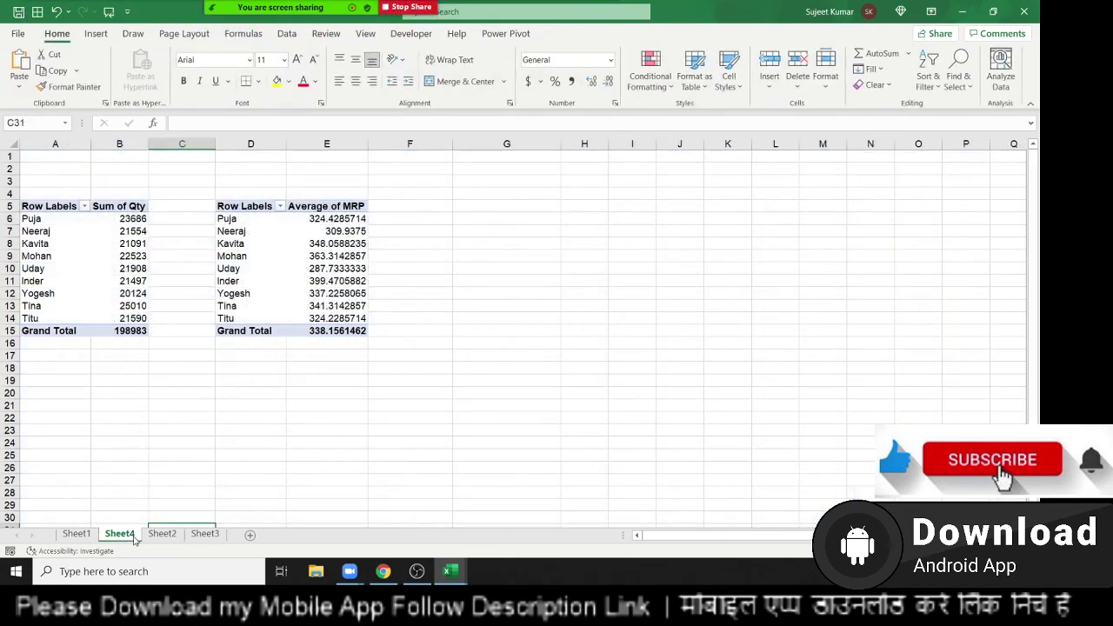